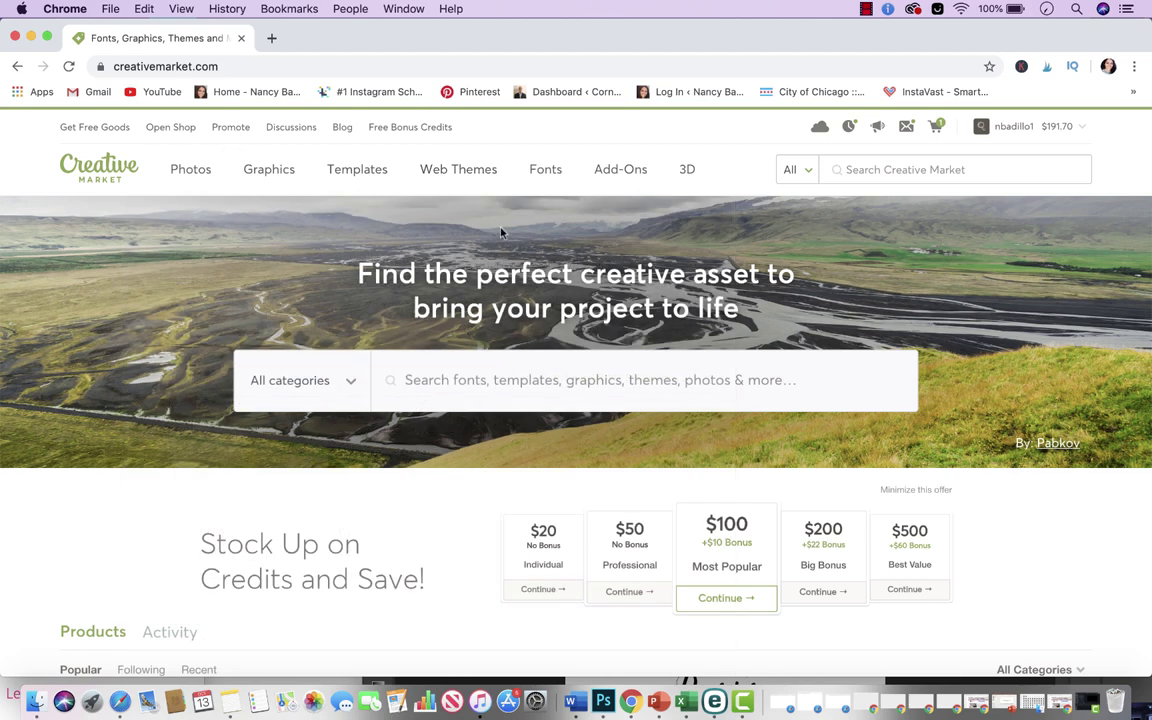
Step: Open the full list of purchases on Creative Market and look through its first page
mouse_move(824, 135)
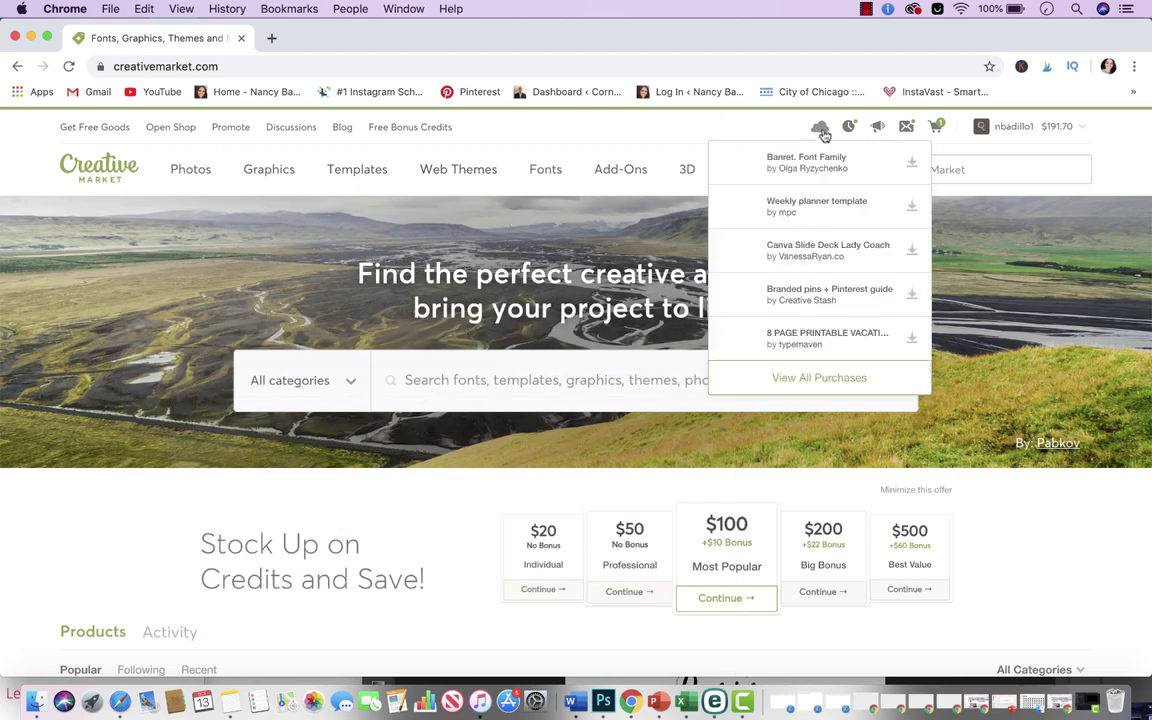
click(806, 393)
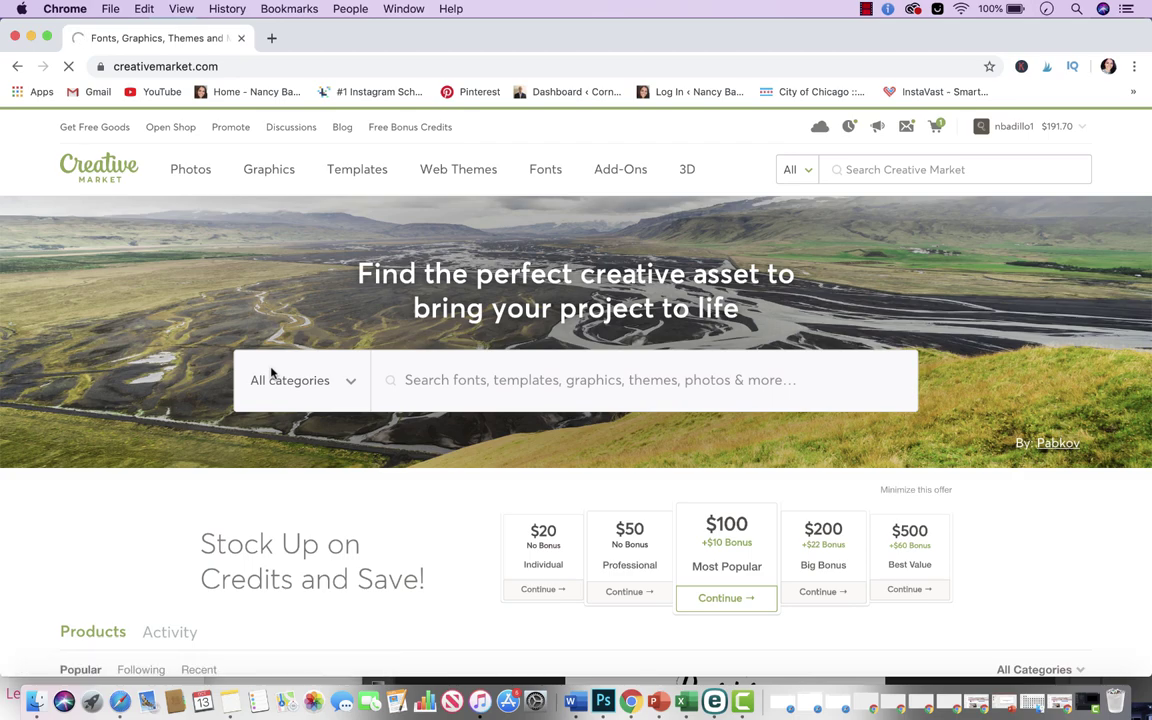
scroll(330, 478, down, 4)
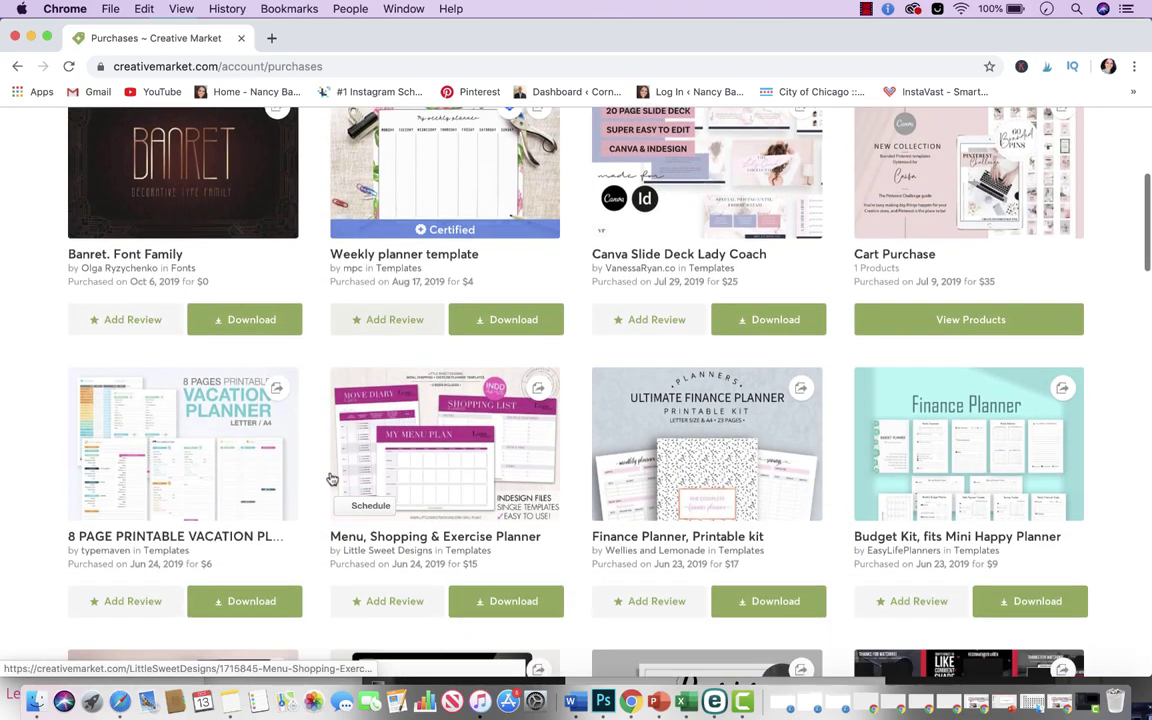
scroll(330, 478, down, 10)
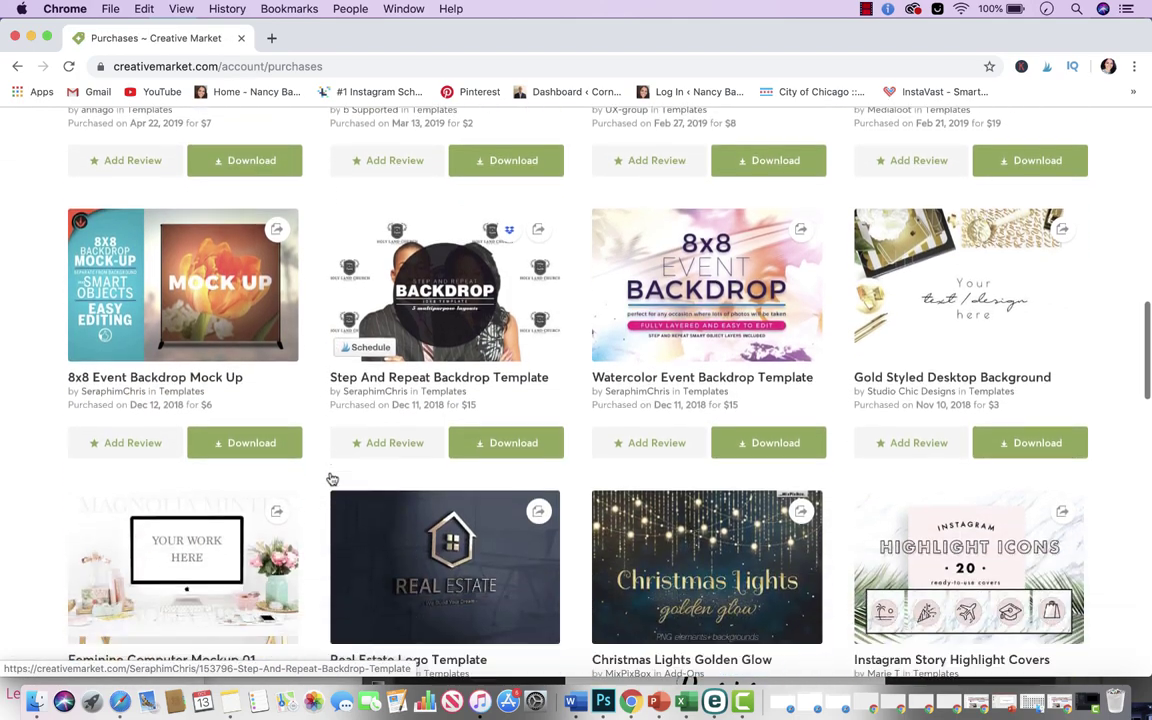
scroll(332, 479, down, 5)
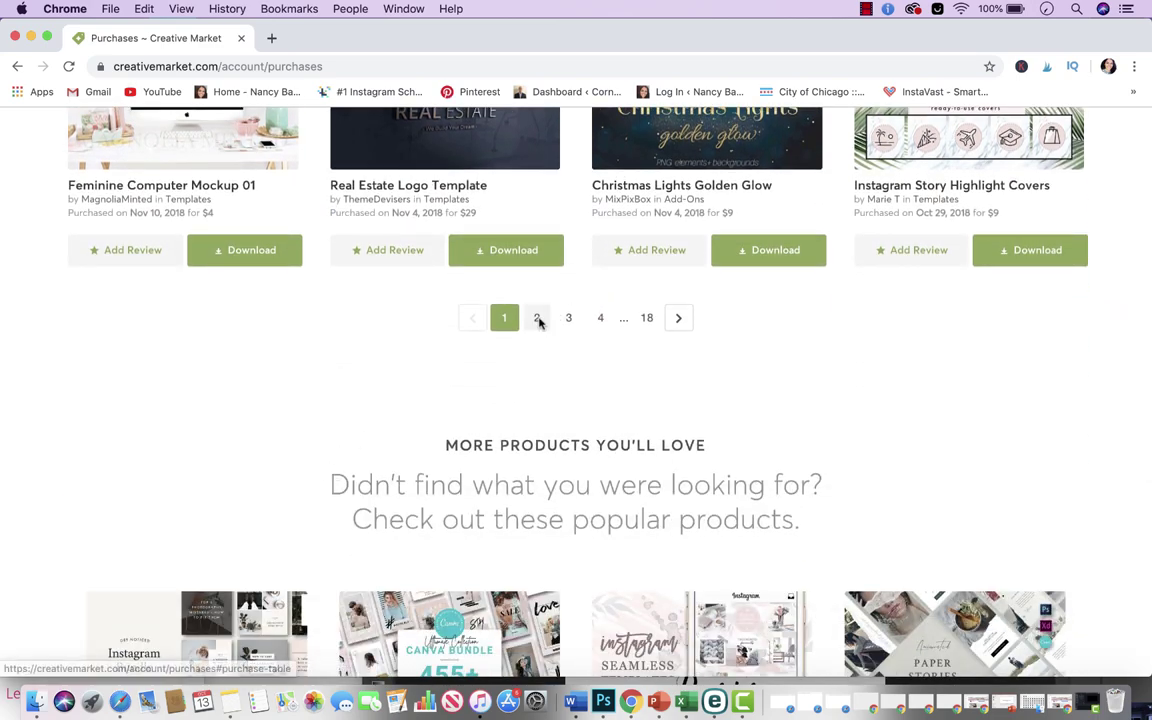
Step: Browse the purchased products on pages 2 and 3 of the purchases list
click(538, 320)
scroll(489, 373, down, 8)
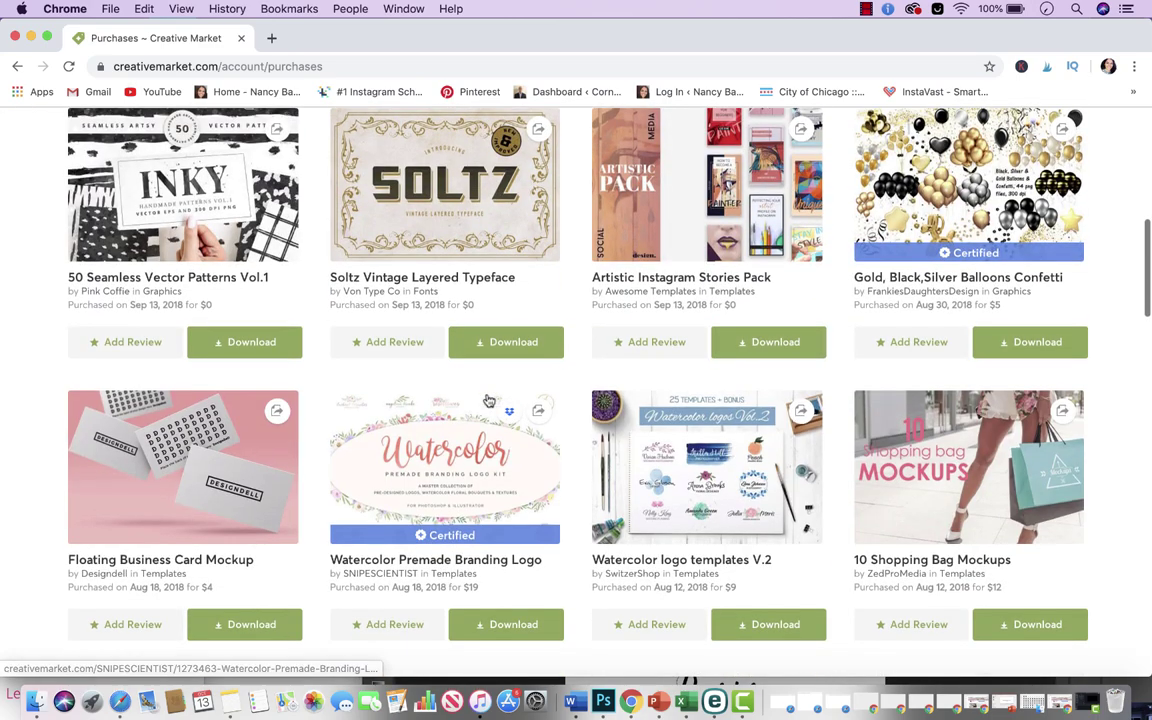
scroll(489, 400, down, 12)
scroll(673, 303, up, 3)
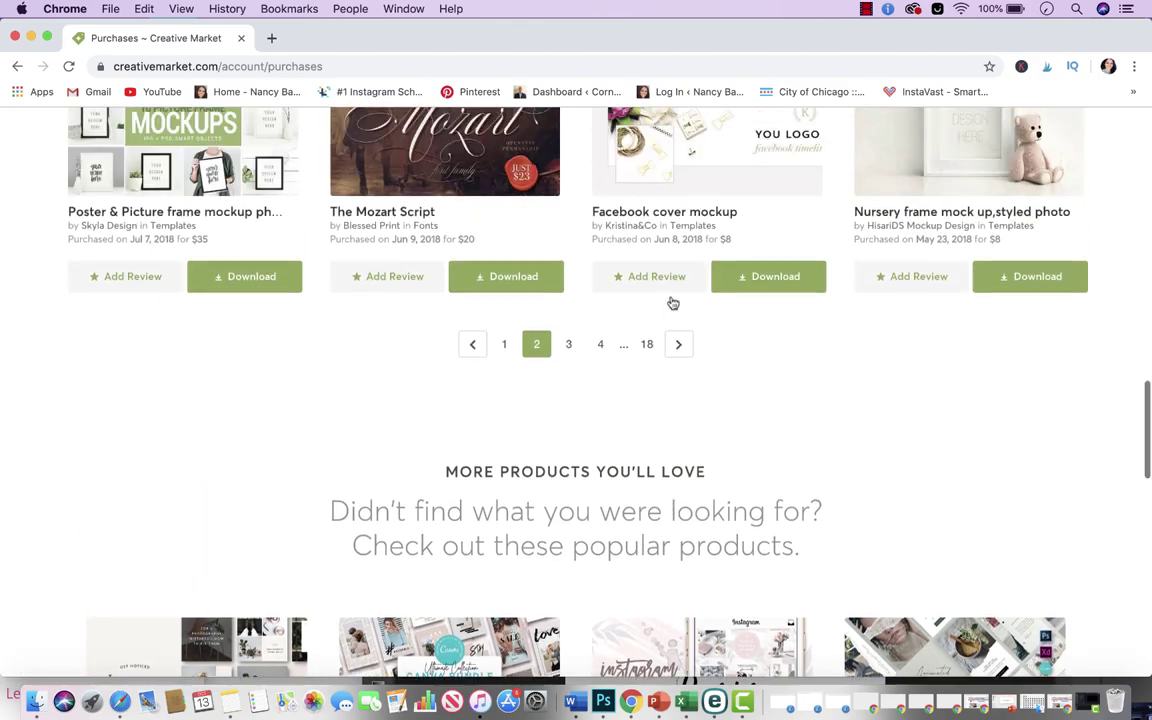
click(568, 375)
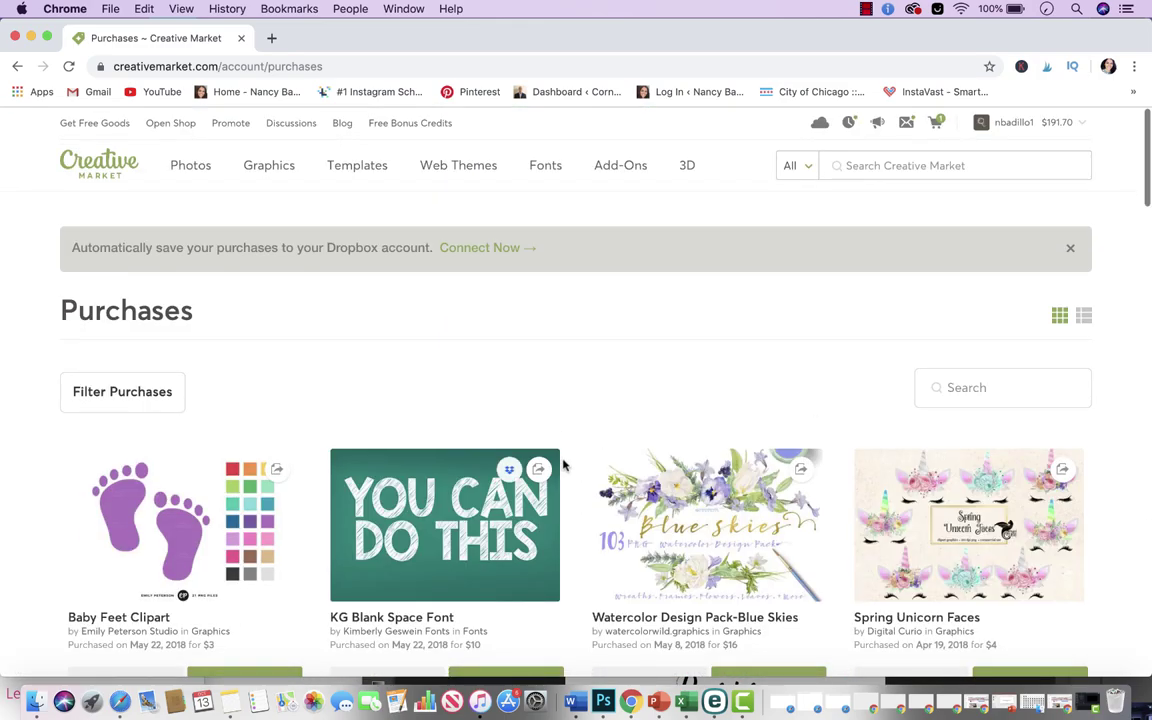
scroll(563, 463, down, 15)
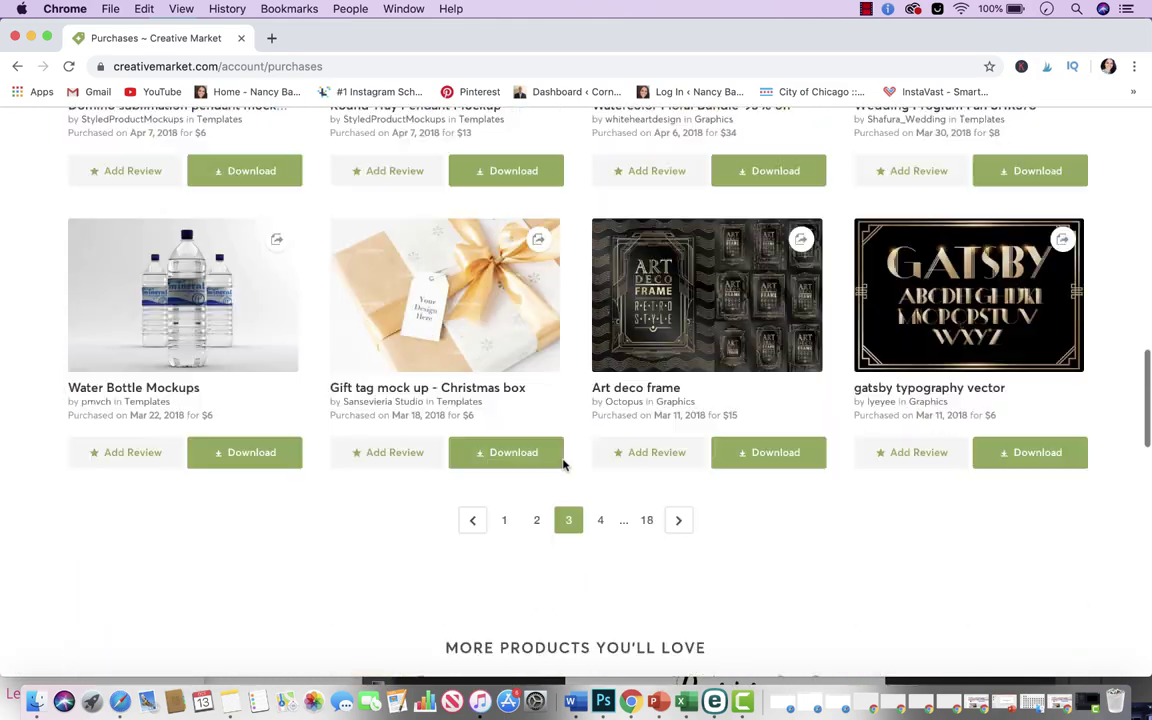
scroll(563, 463, down, 1)
scroll(563, 463, up, 8)
scroll(580, 480, down, 9)
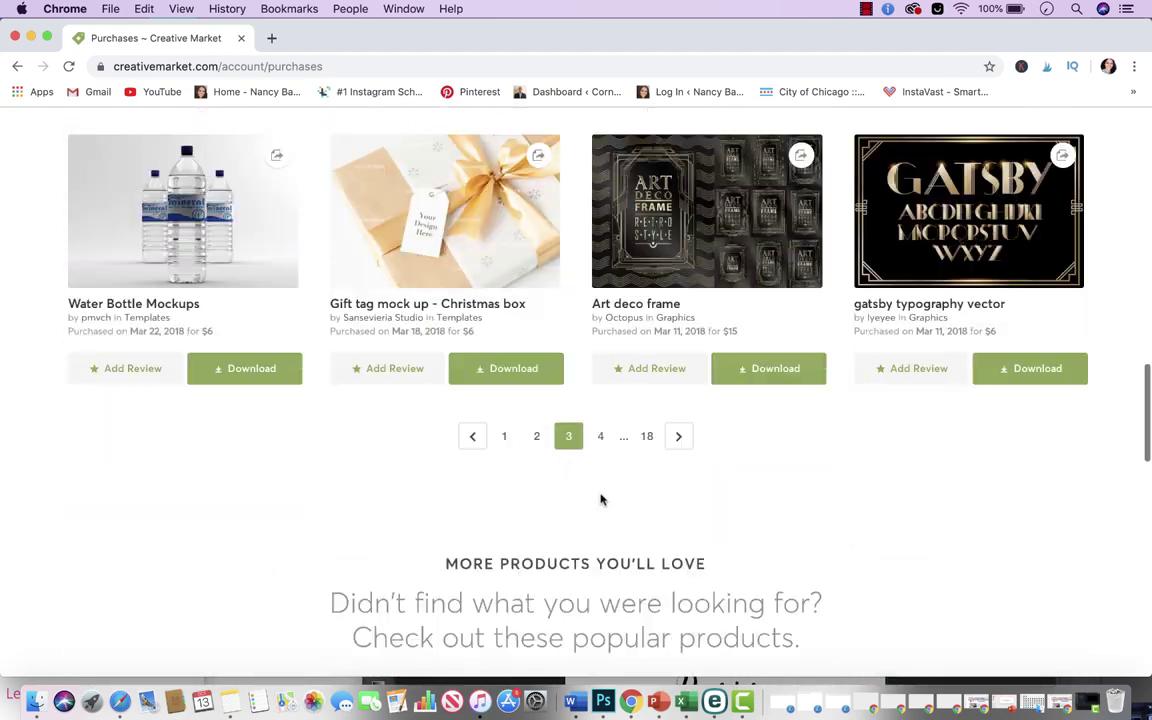
Step: Go to page 4 of the purchases and open the Watercolor White Flower Clip Art product
click(601, 437)
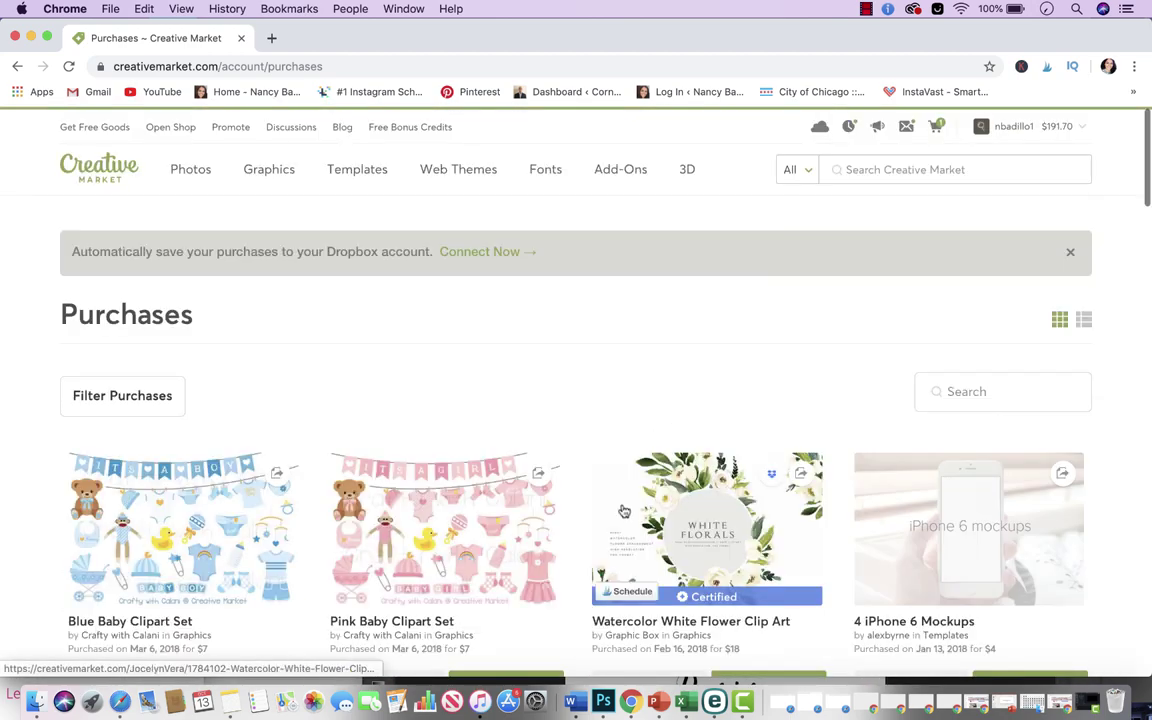
scroll(623, 511, down, 3)
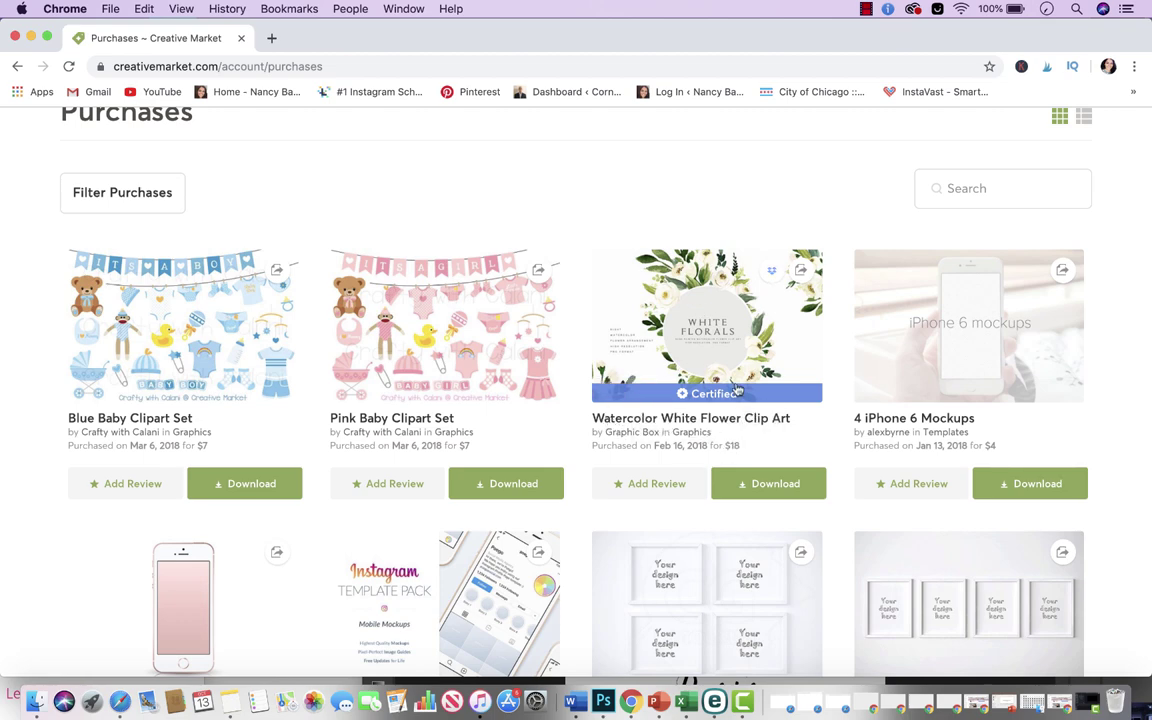
click(708, 336)
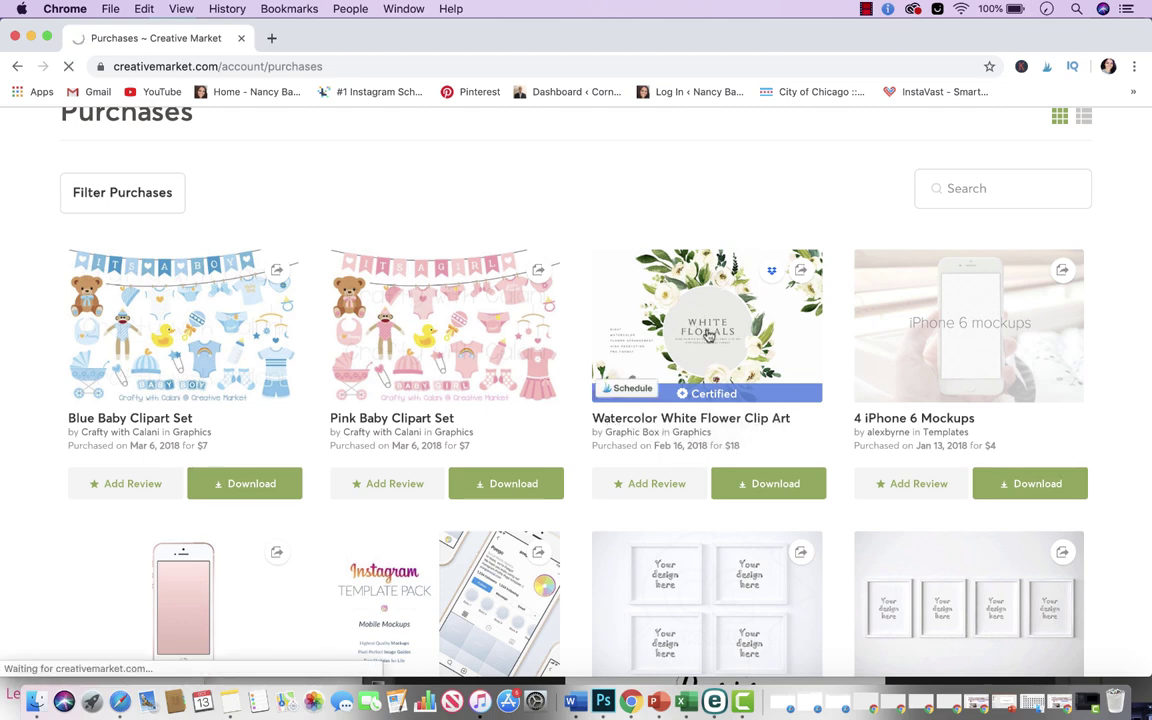
Step: Look through the clip art's preview images, including the bouquets, wreaths, frames and graphic elements, ending on the White Florals cover
scroll(631, 431, down, 3)
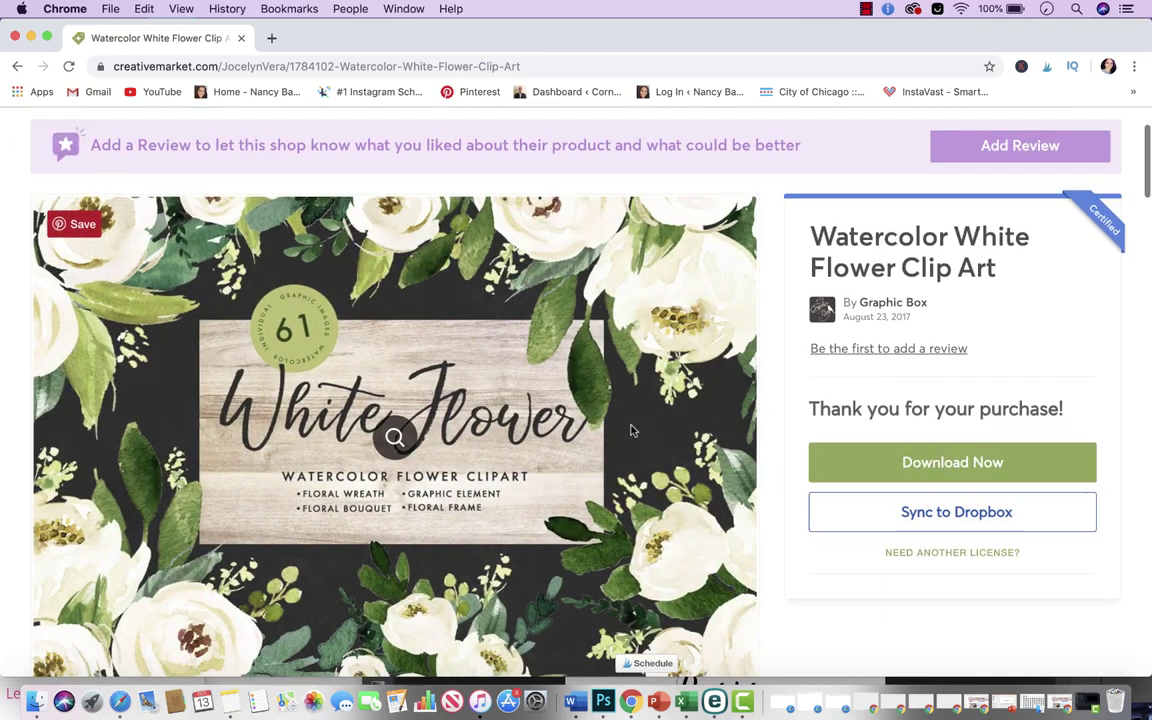
scroll(631, 431, down, 1)
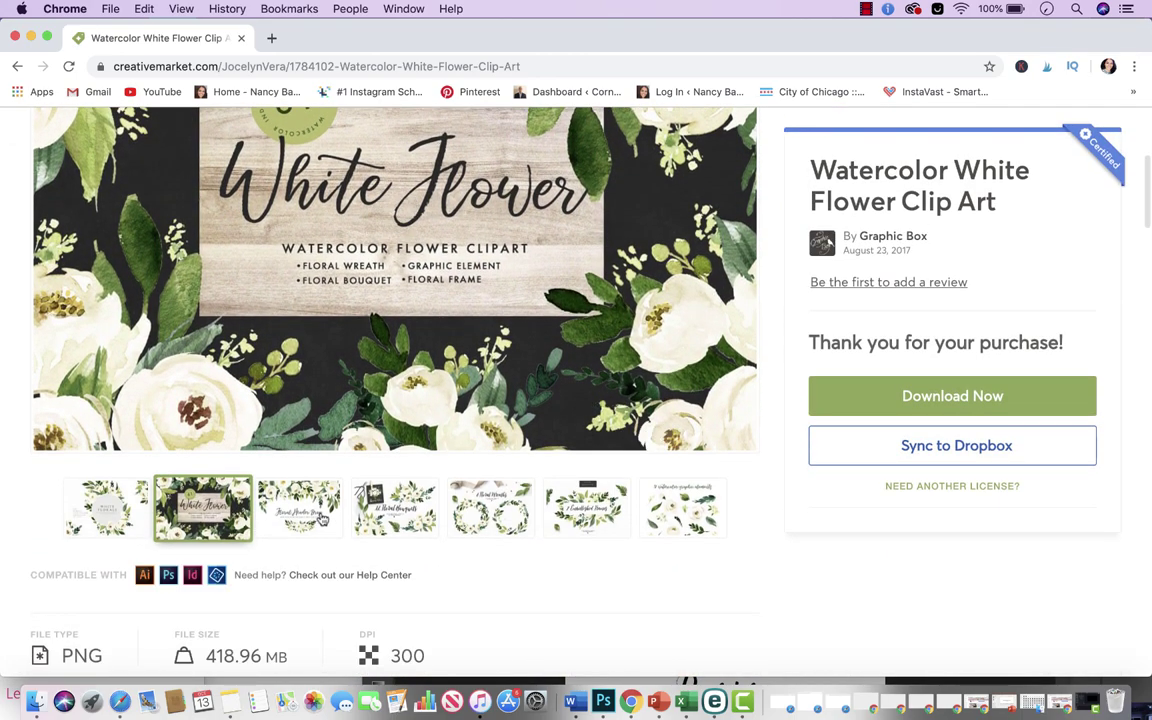
click(322, 515)
click(395, 508)
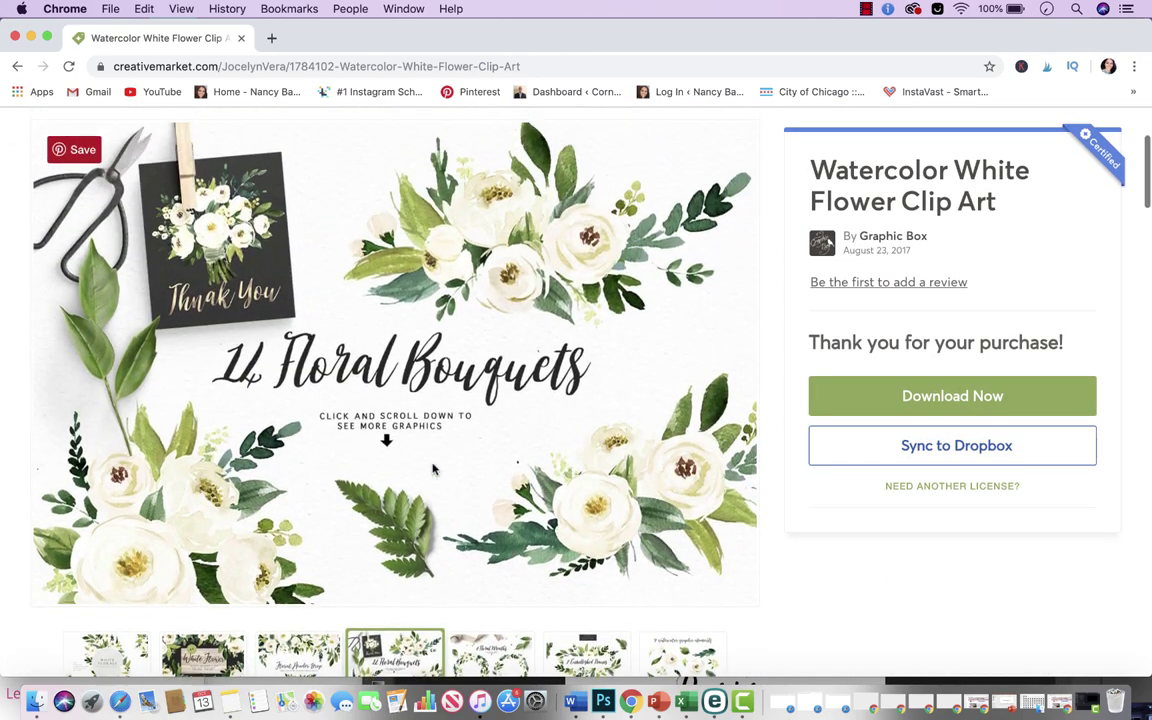
click(490, 568)
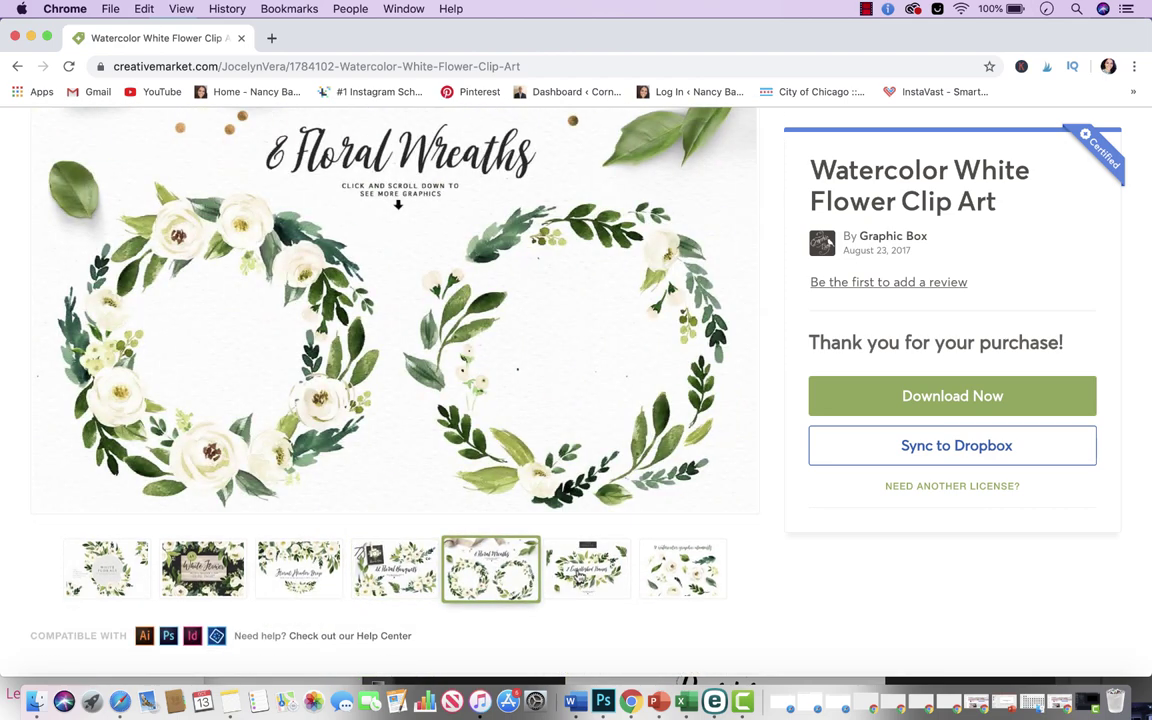
click(580, 577)
click(703, 579)
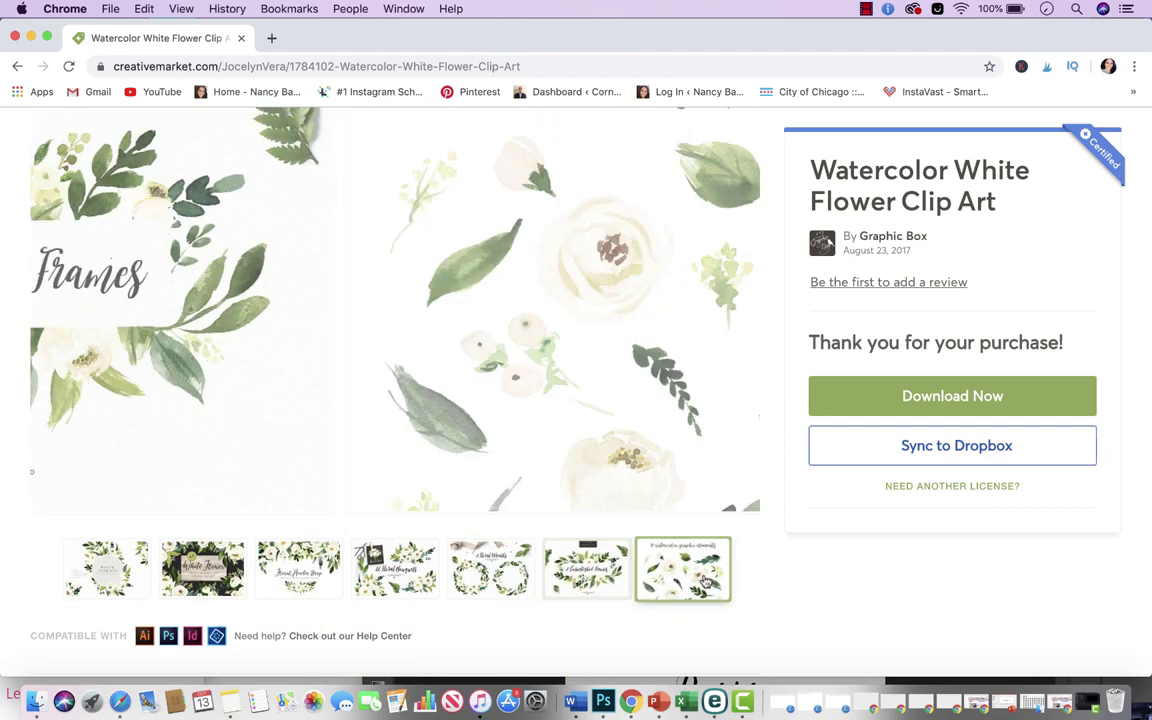
click(107, 568)
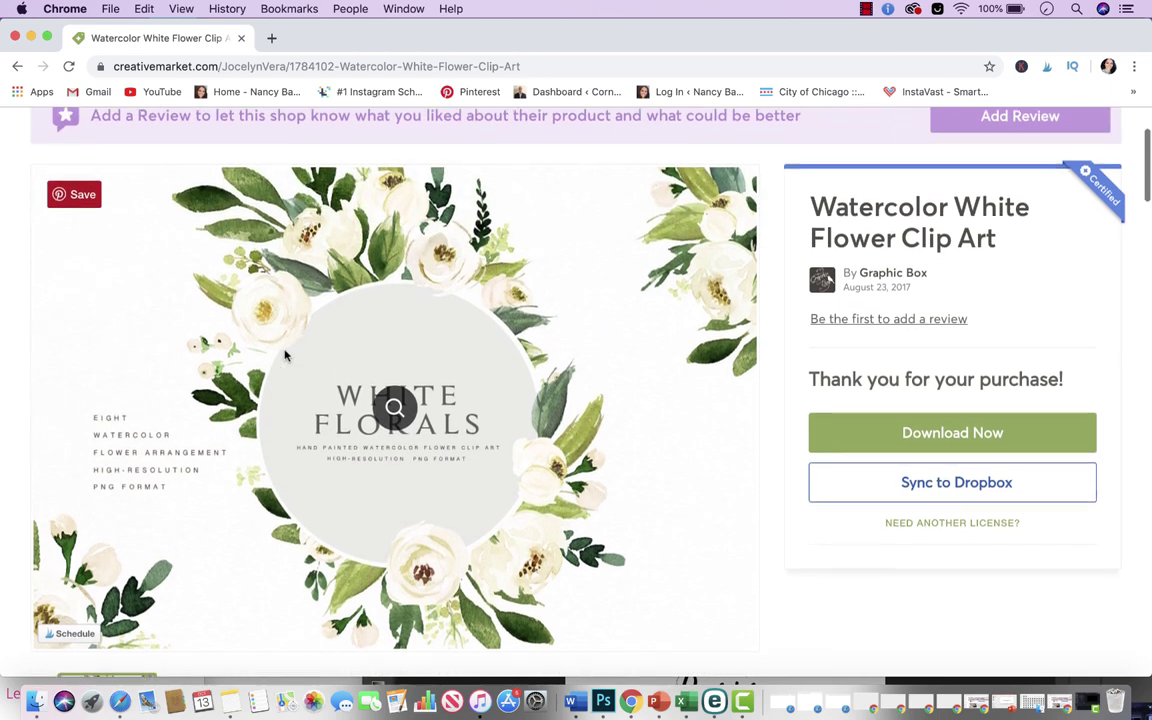
scroll(250, 365, up, 1)
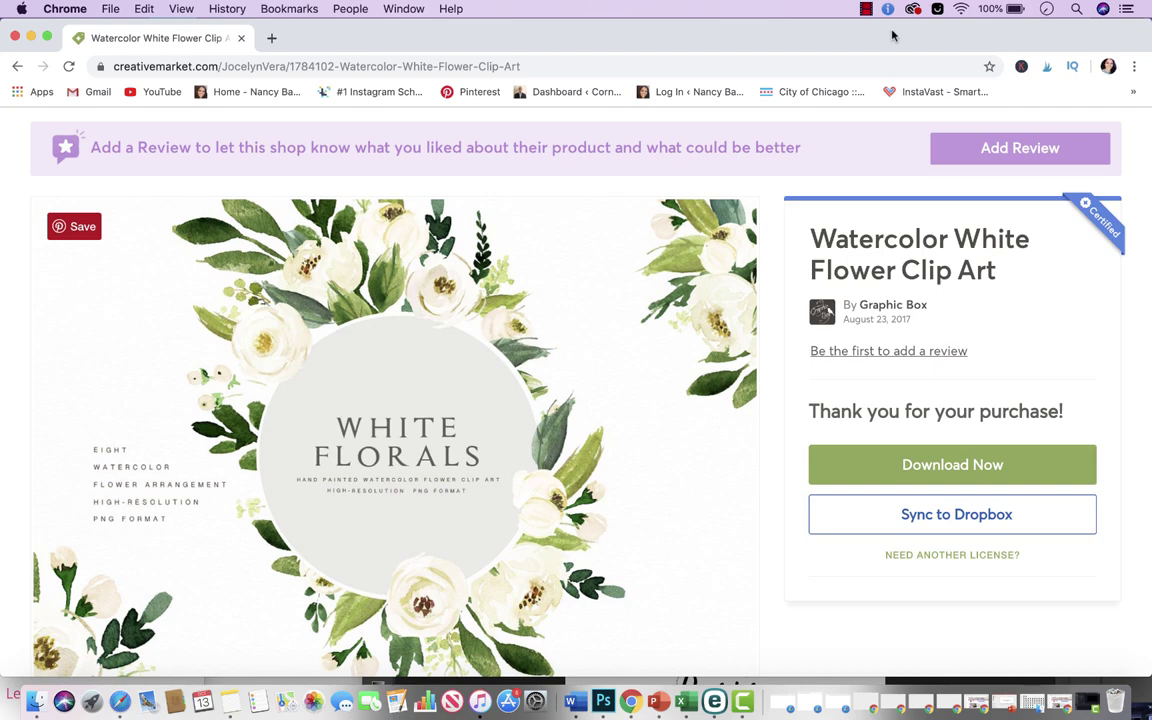
Step: Switch to Photoshop, bring its window in front of the browser and notes, and widen it to the screen's edge
drag(861, 36, 689, 36)
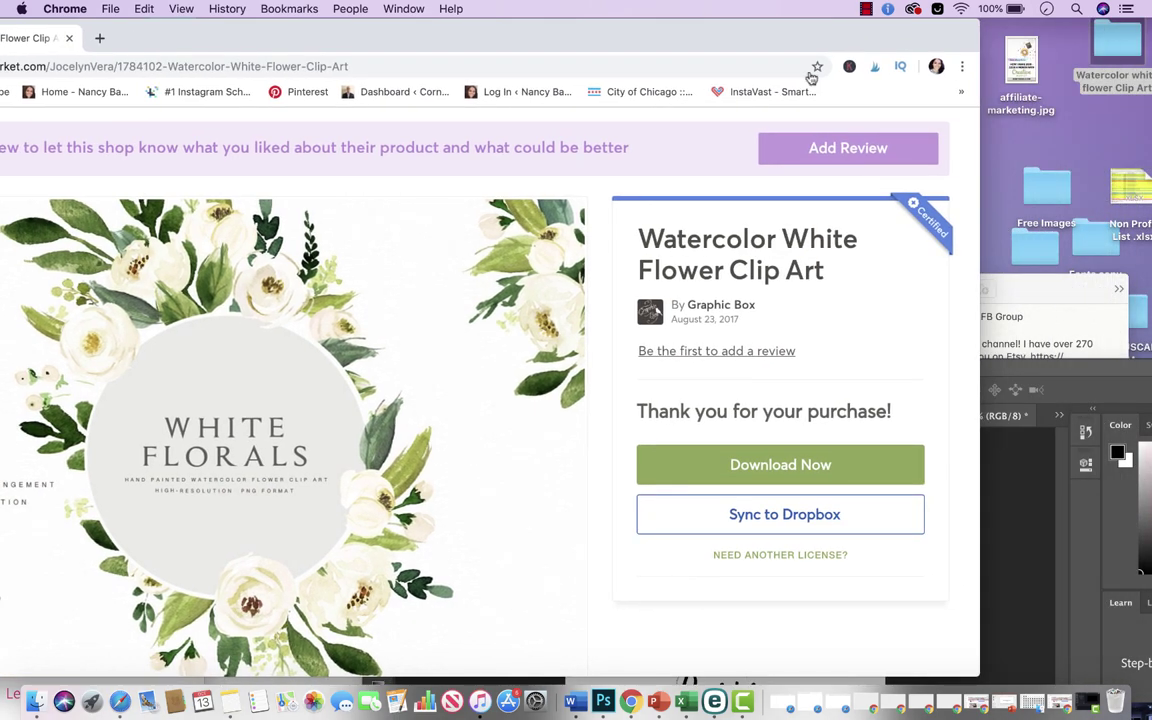
click(1040, 372)
drag(1040, 372, 881, 89)
double_click(881, 89)
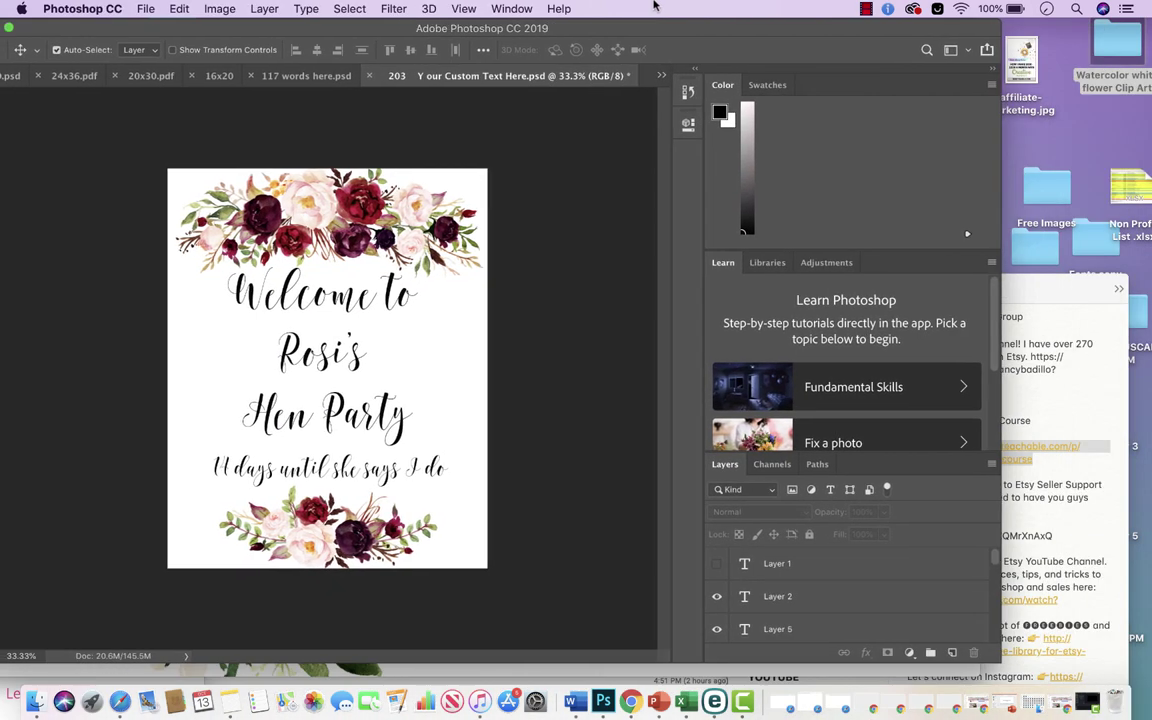
click(1047, 670)
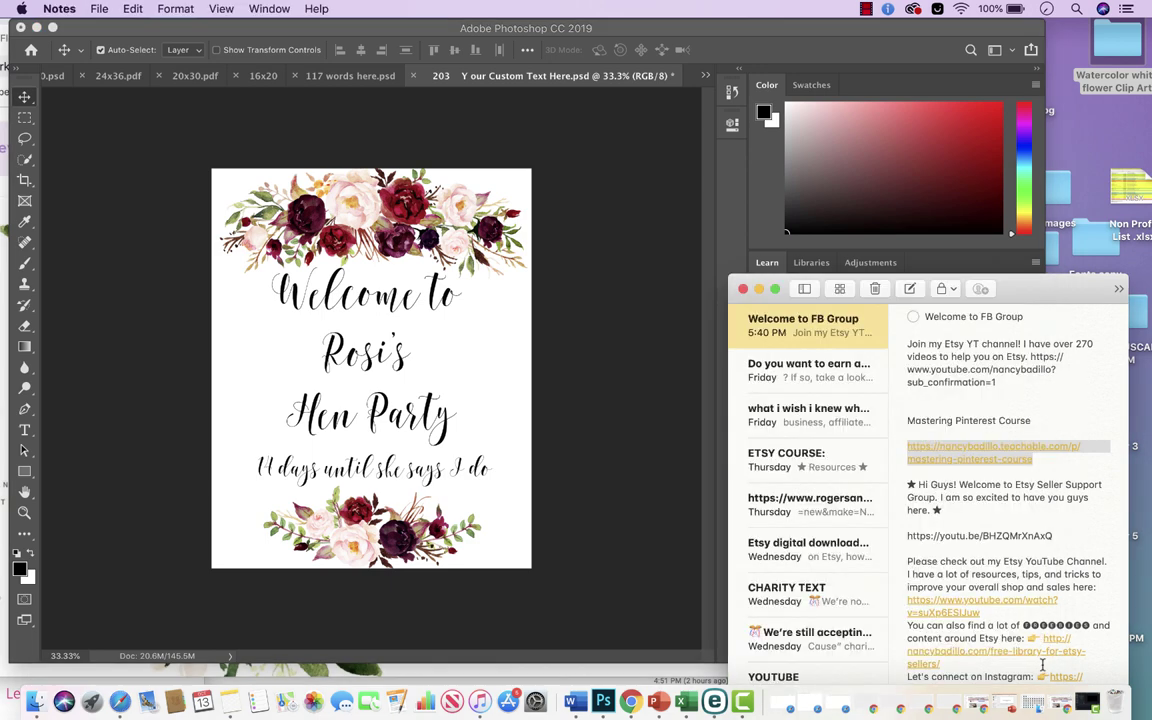
click(1038, 248)
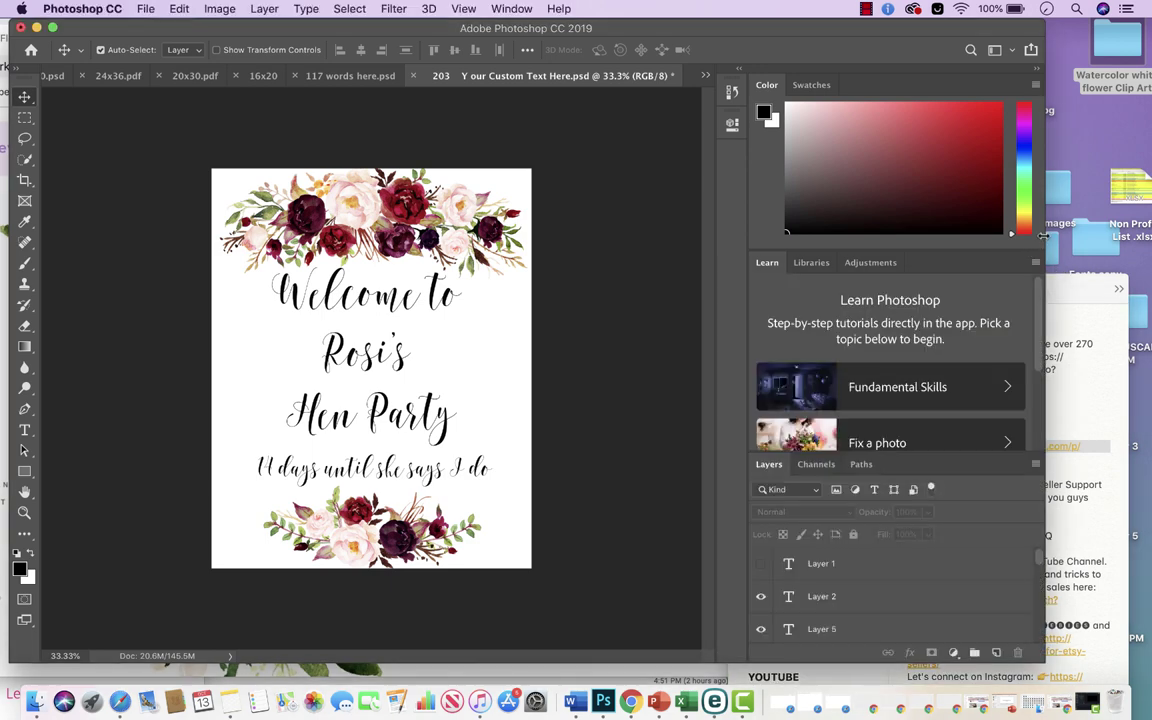
drag(1042, 241, 1148, 239)
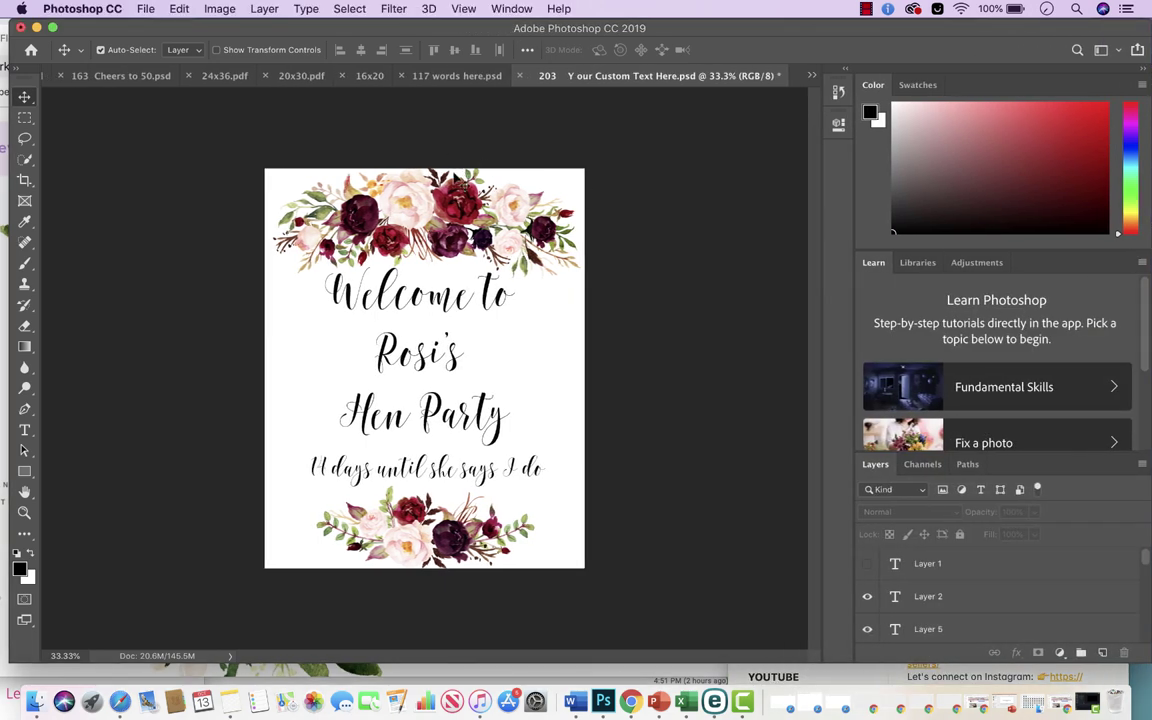
Step: Create a new portrait document 24 inches wide and 36 inches high in RGB Color mode
click(146, 8)
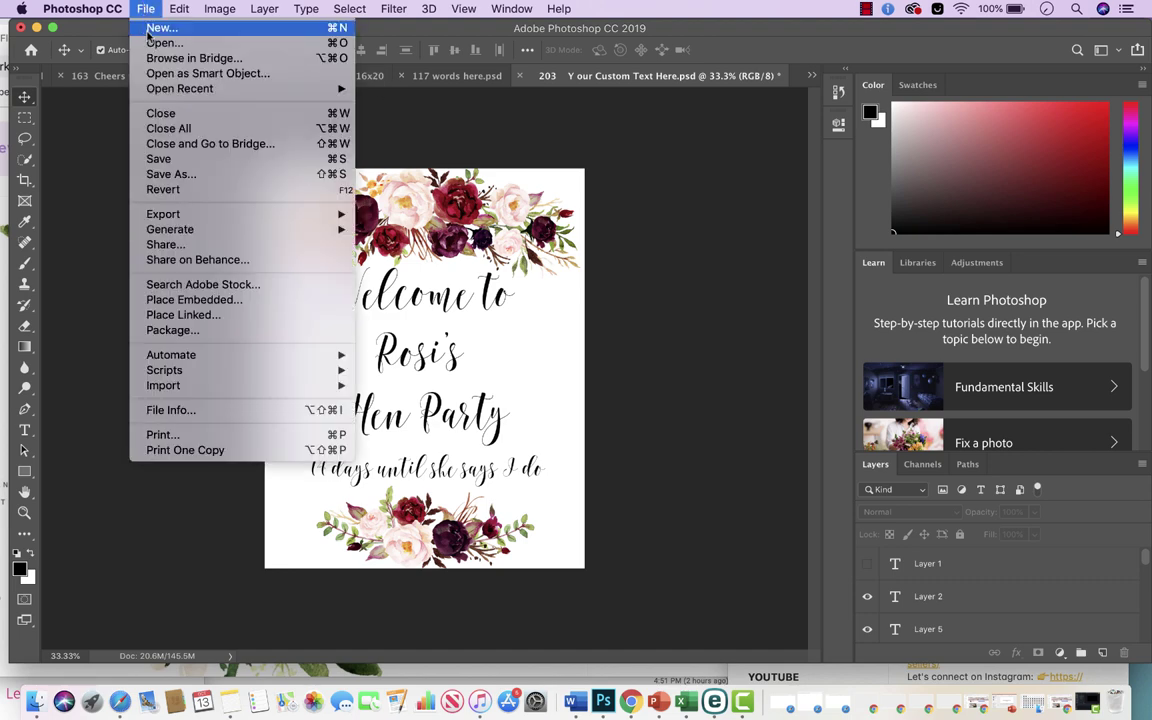
click(152, 33)
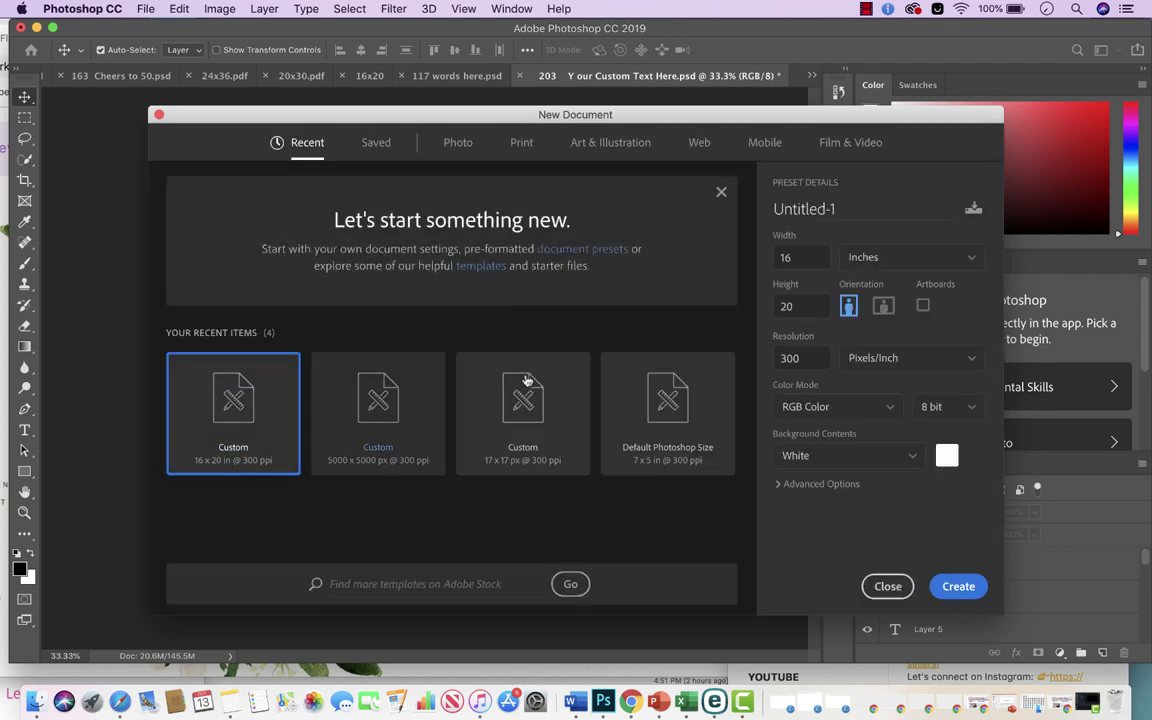
click(806, 257)
text(24)
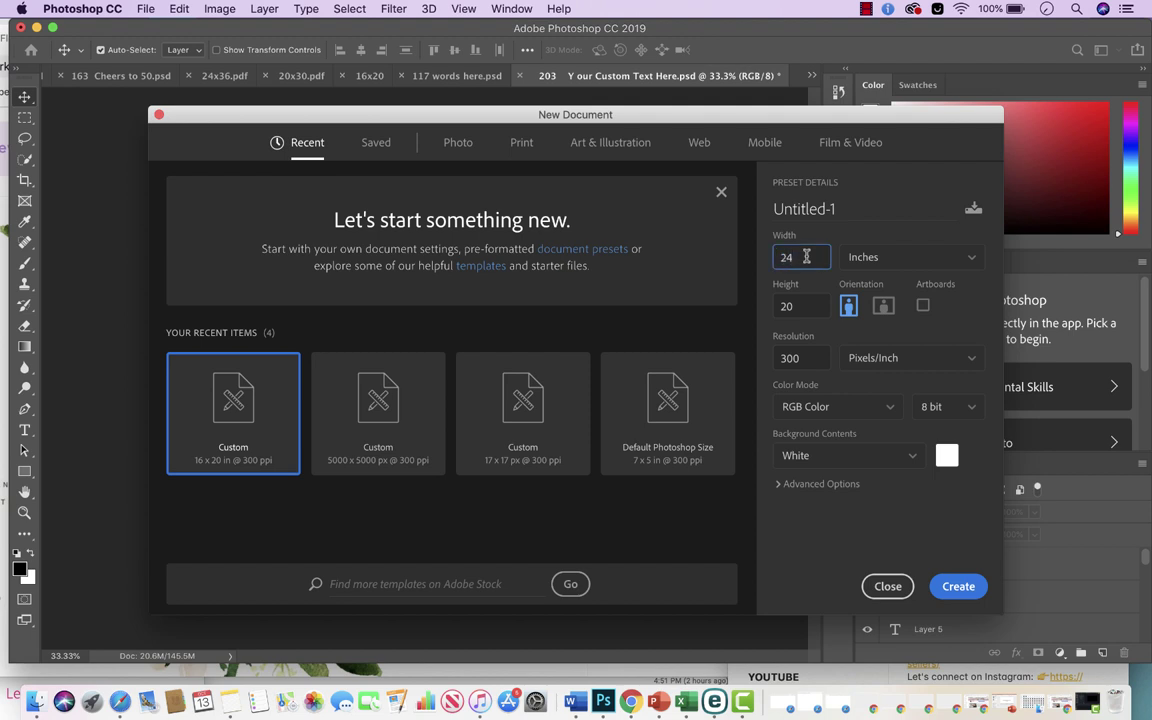
key(Tab)
text(36)
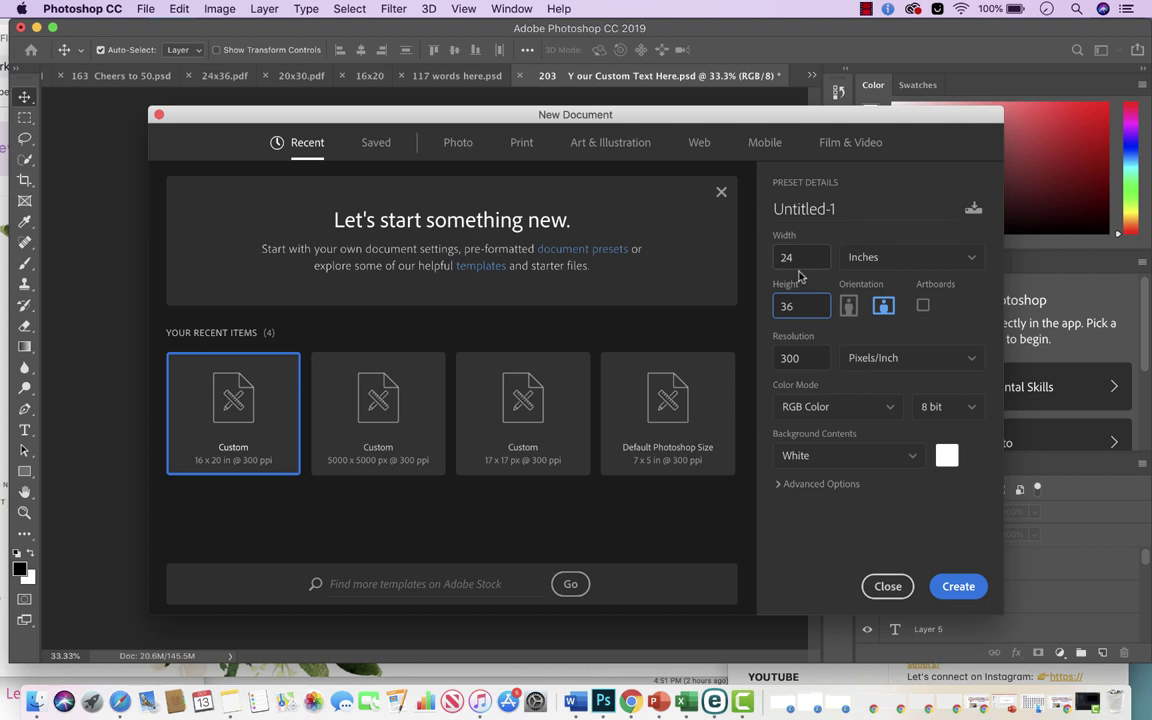
click(848, 307)
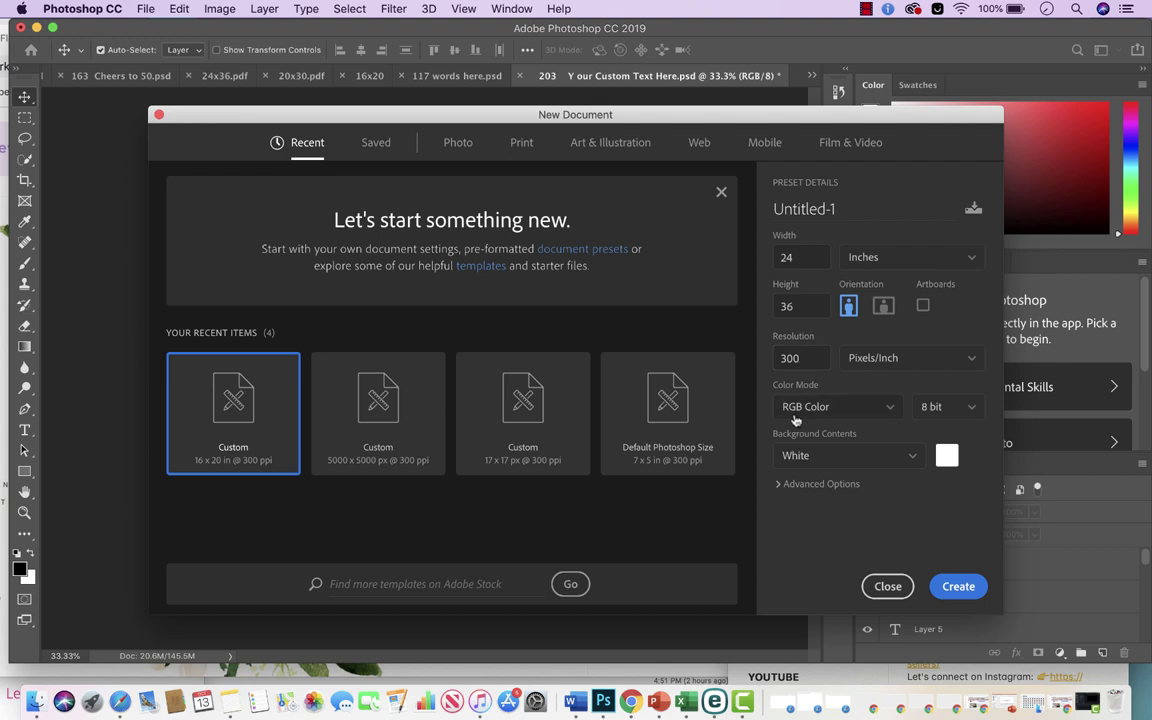
click(884, 412)
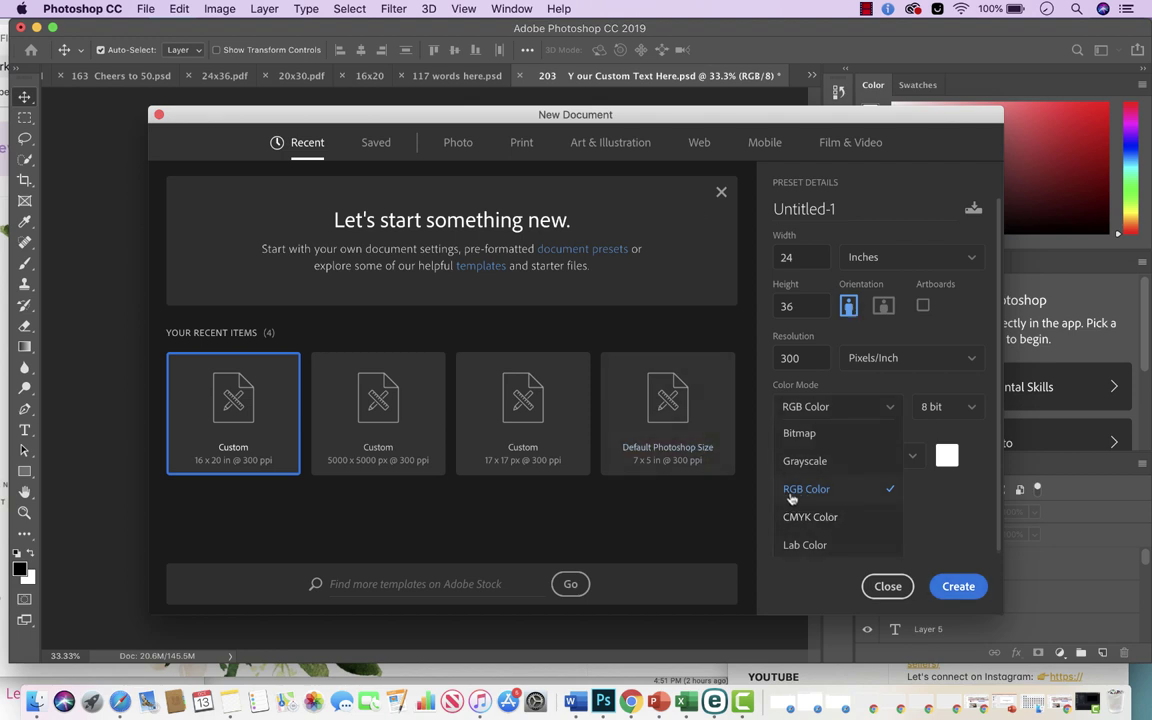
click(956, 588)
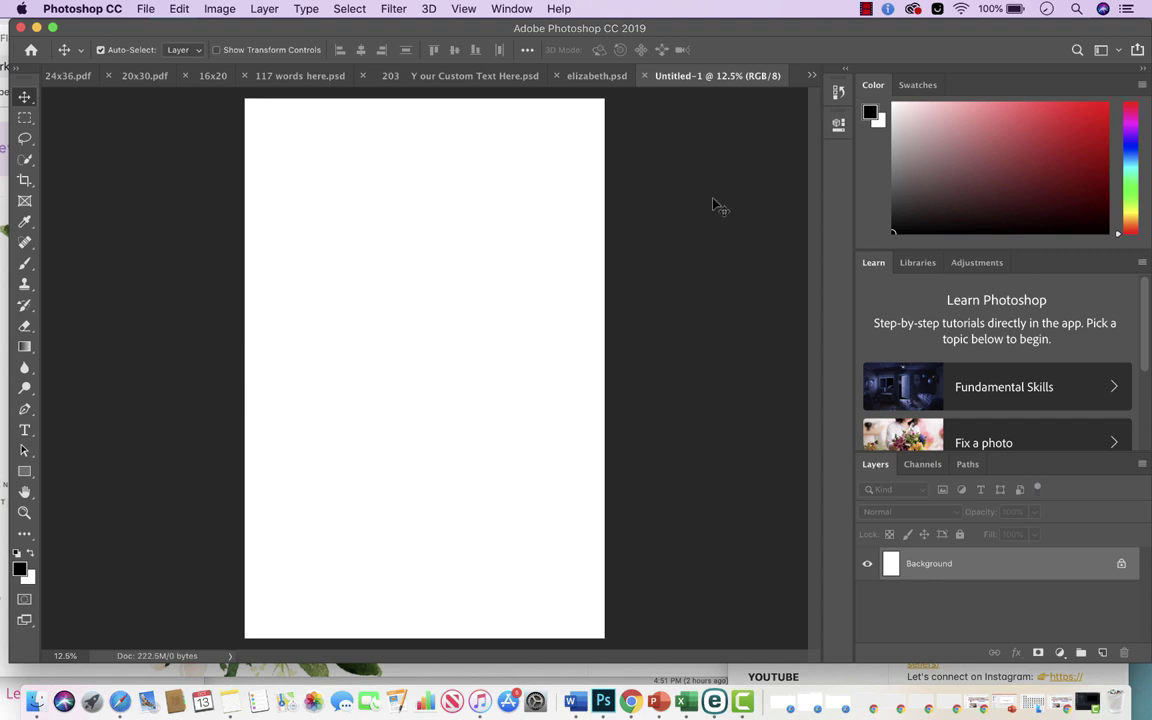
Step: Open the Watercolor white flower Clip Art folder from the desktop and move its window partly clear of the blank canvas
drag(936, 29, 885, 22)
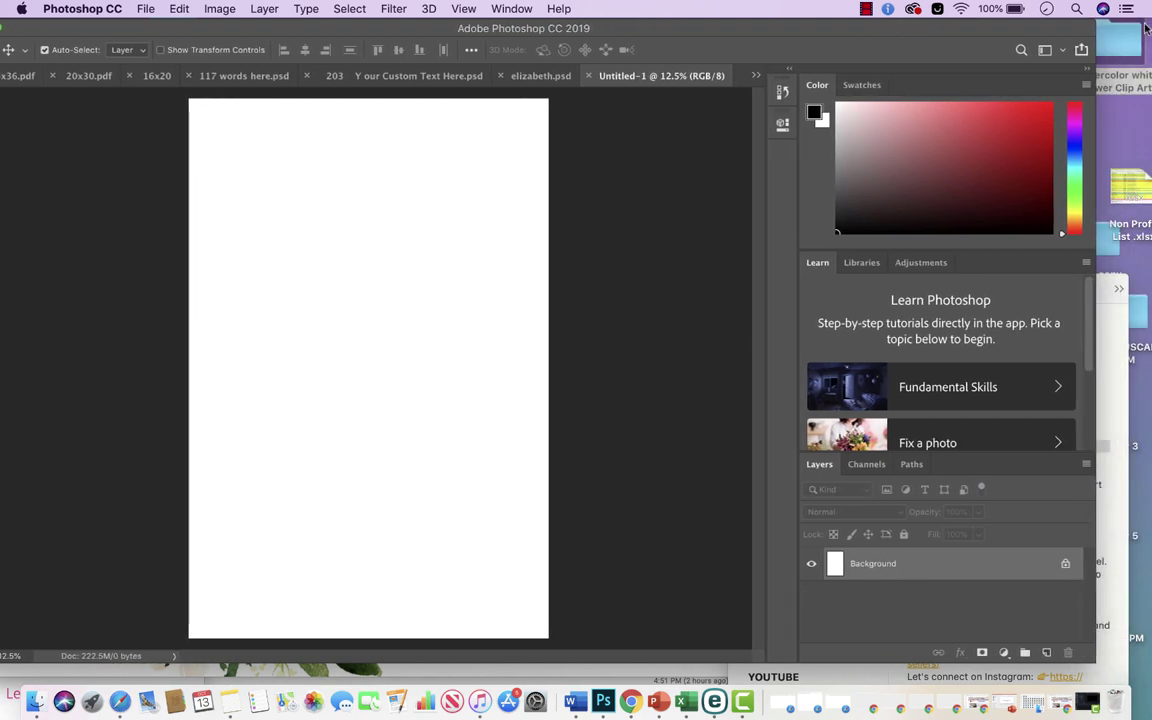
double_click(1128, 50)
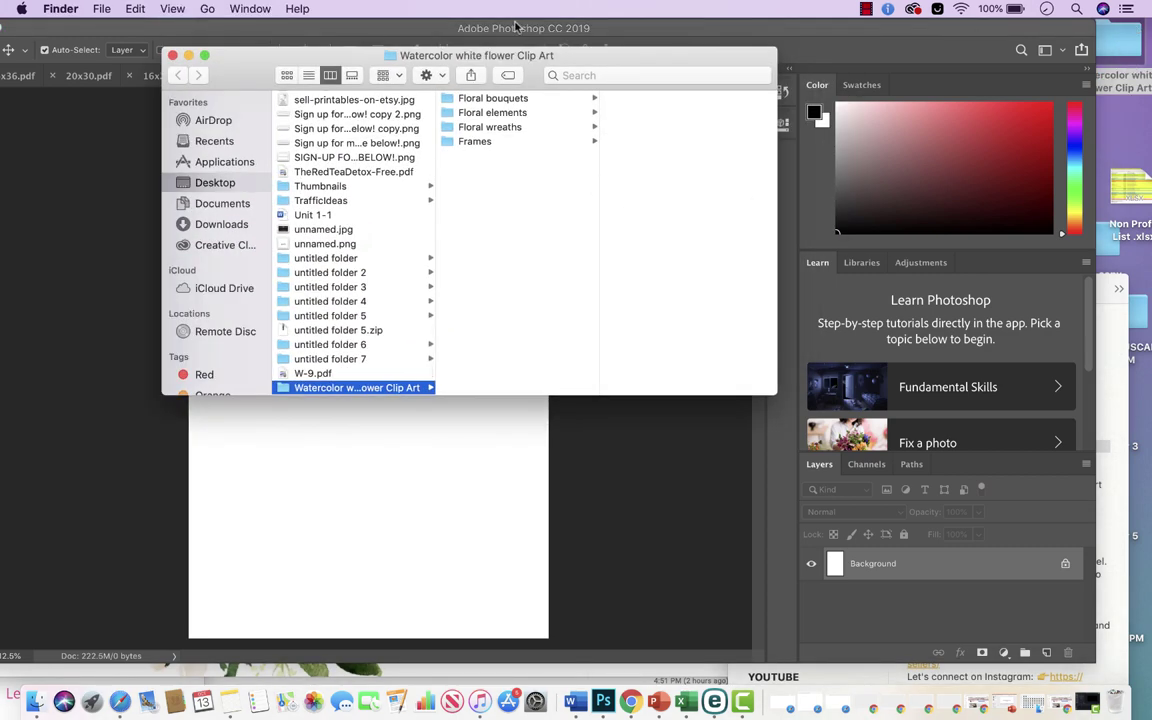
drag(349, 58, 2, 43)
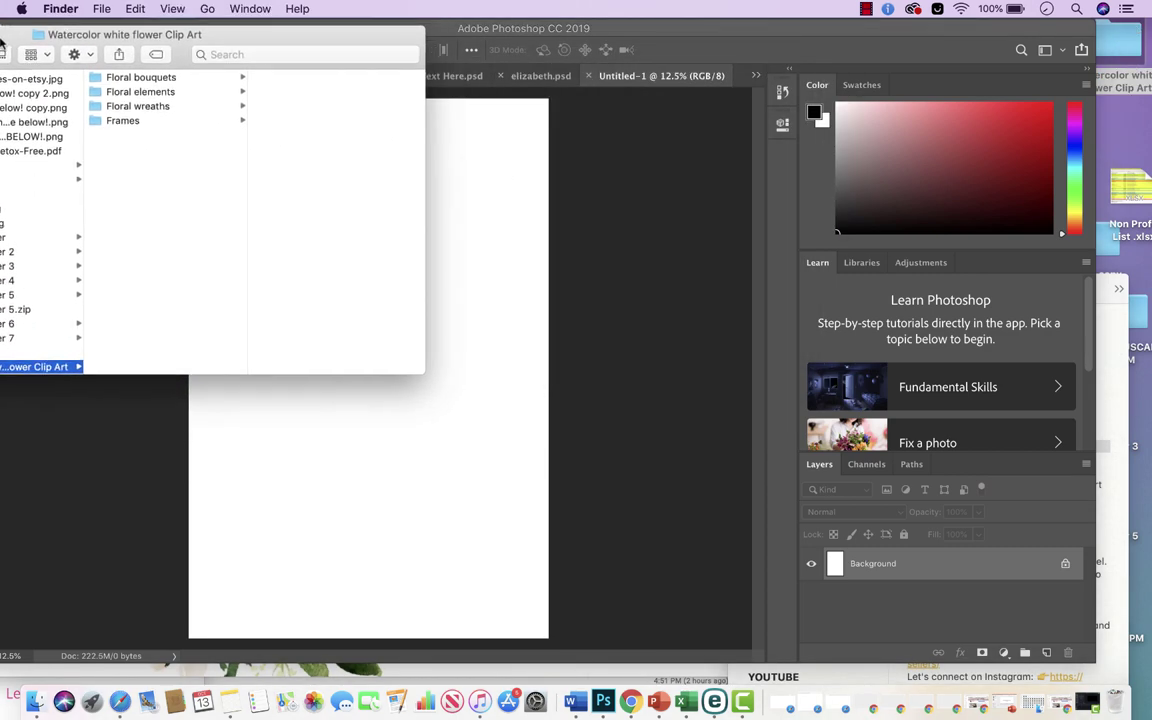
Step: Look through the preview images in the Floral bouquets folder to compare the available flower bouquets
click(130, 76)
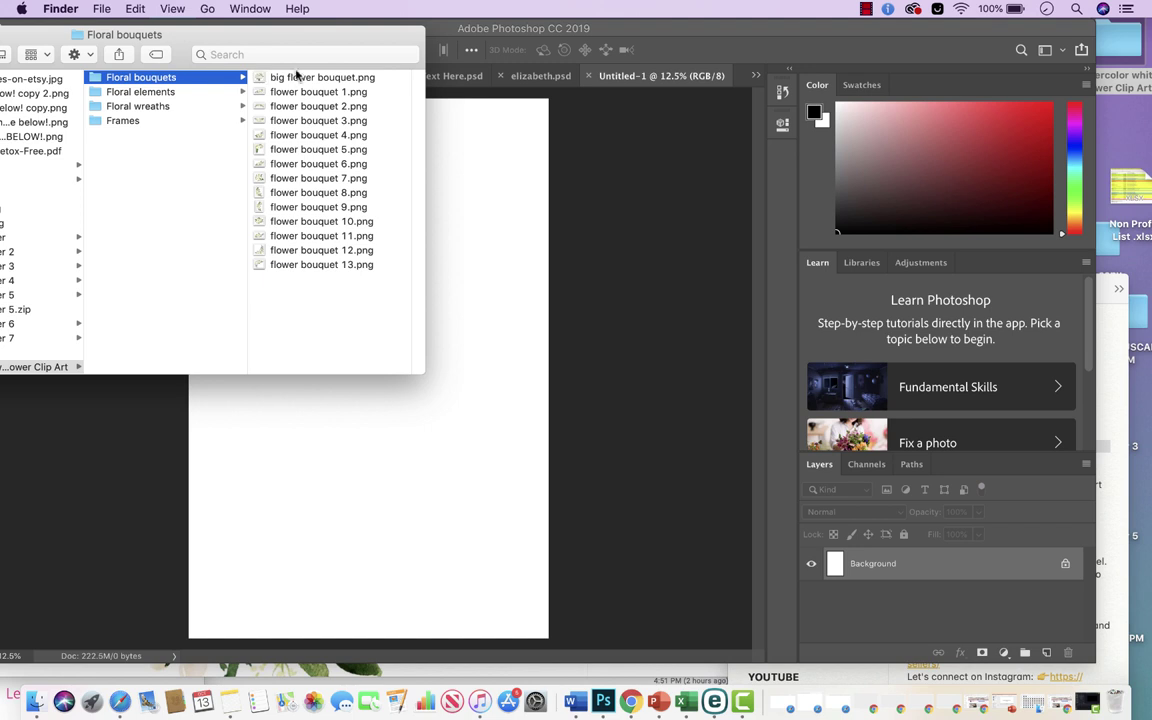
click(296, 77)
click(155, 105)
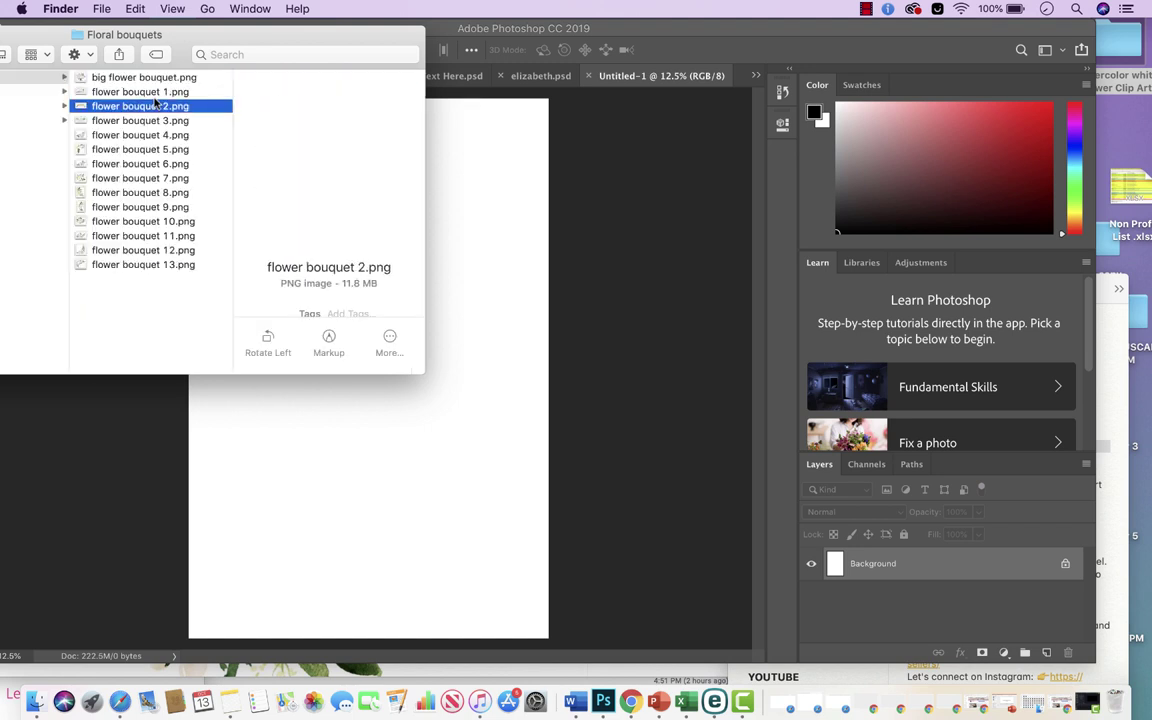
click(156, 91)
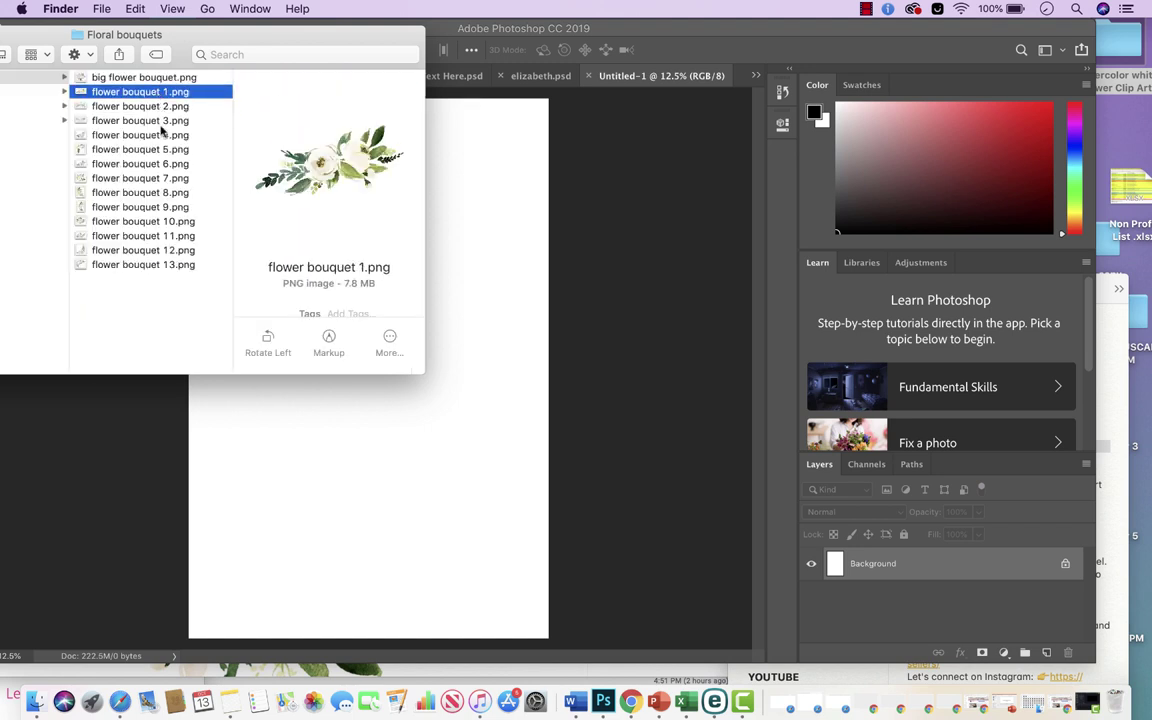
click(134, 178)
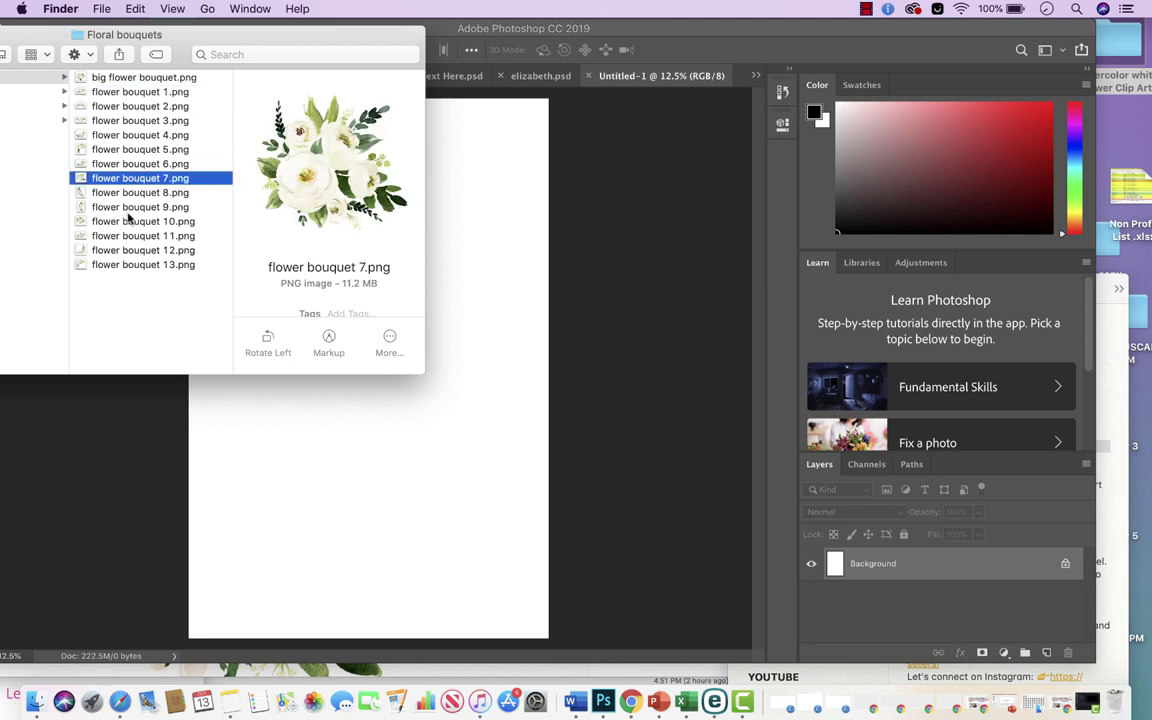
click(128, 220)
click(127, 237)
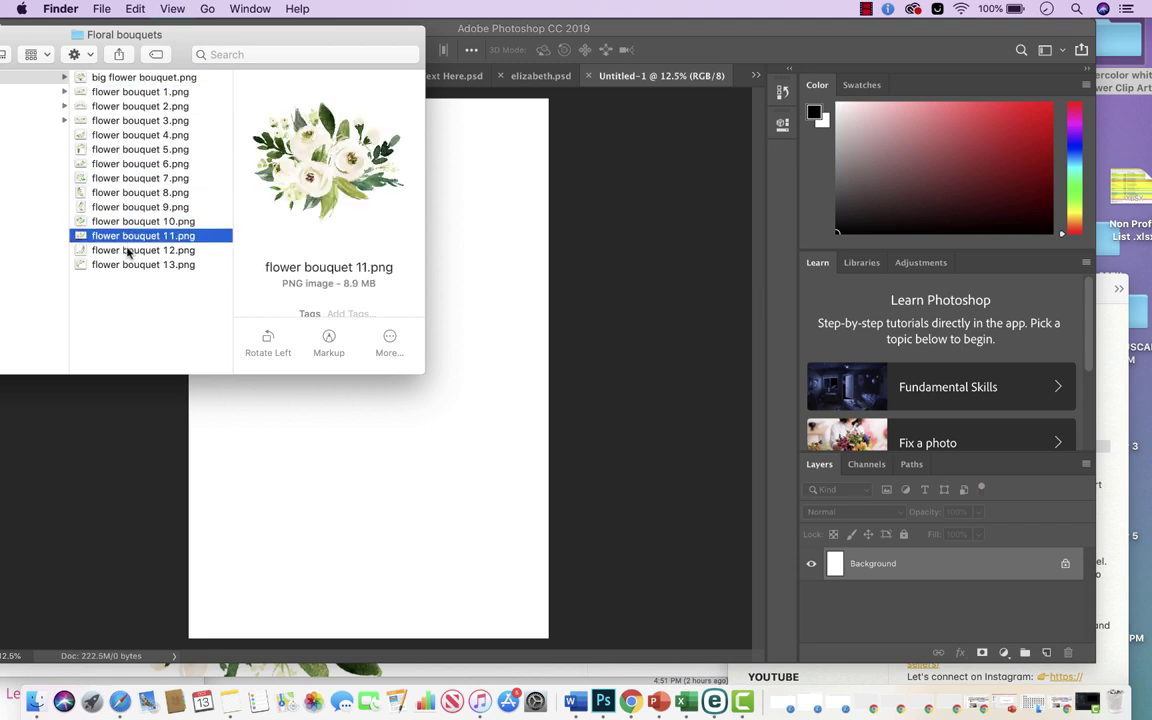
click(127, 251)
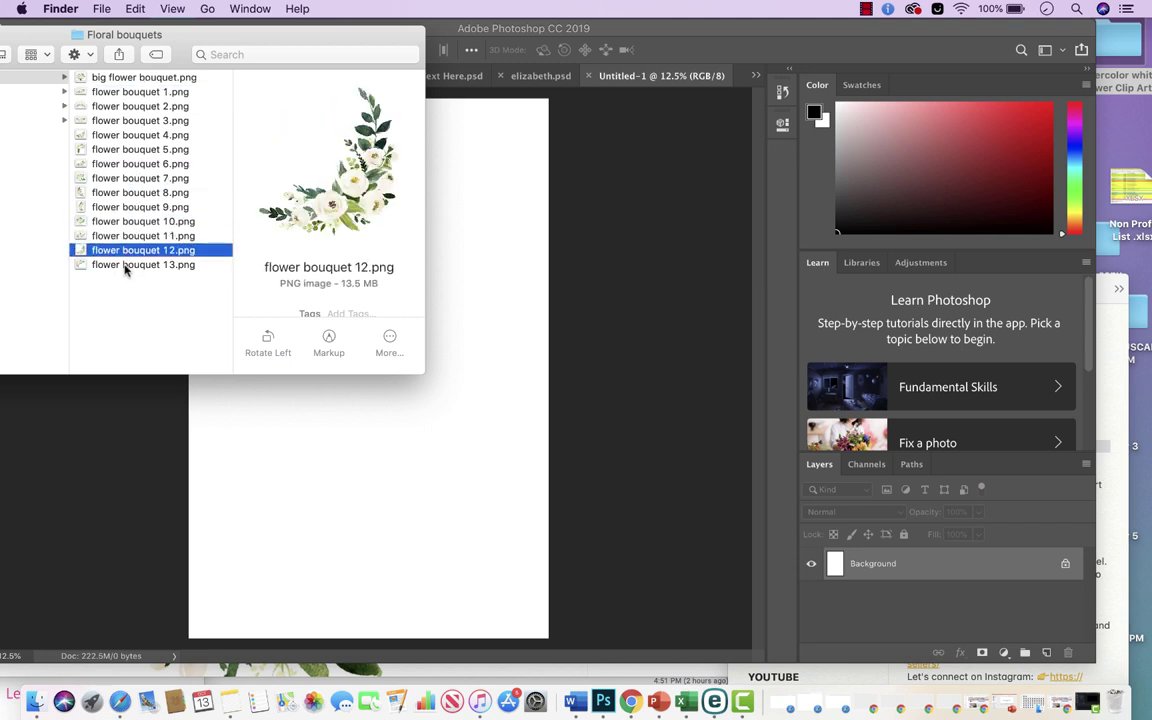
Step: Place flower bouquet 13.png on the blank Photoshop canvas and shift the Photoshop window so its tools are fully in view
click(125, 266)
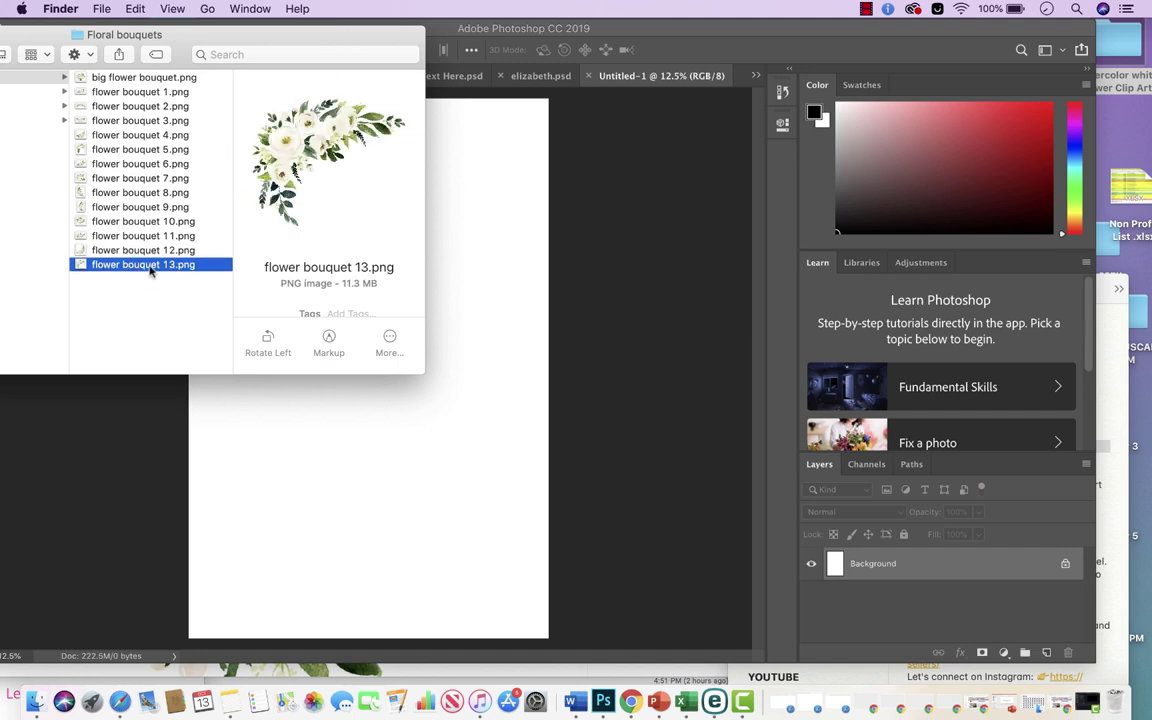
drag(136, 264, 413, 458)
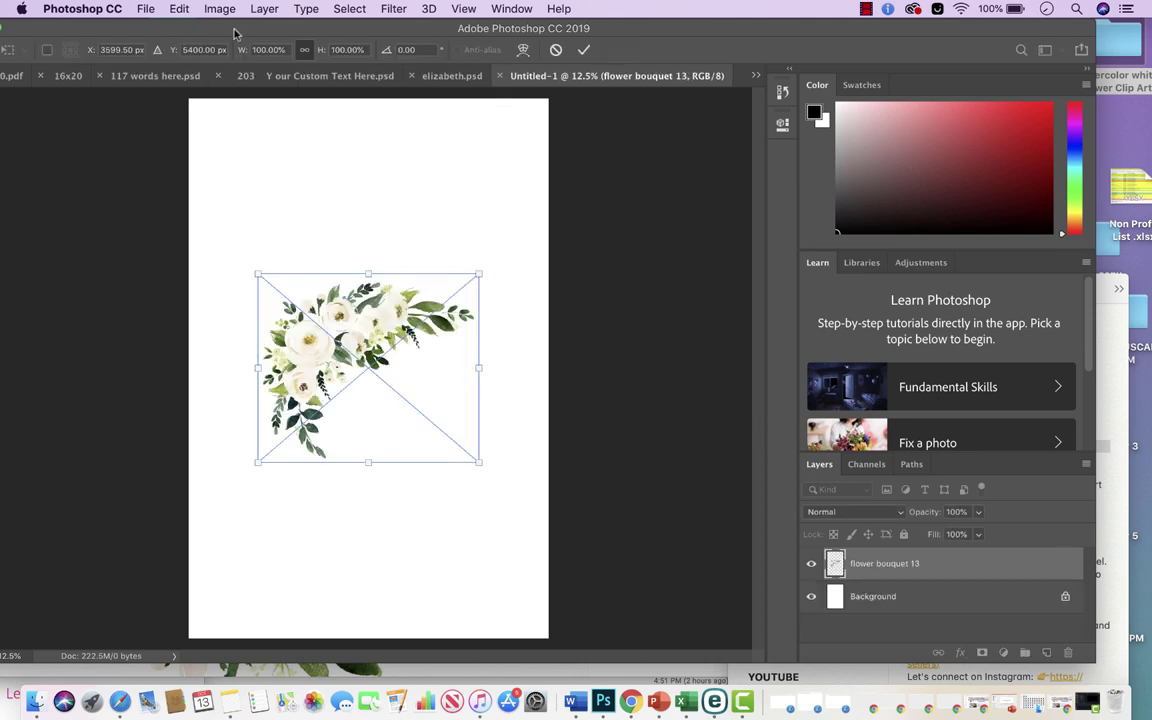
drag(235, 33, 294, 33)
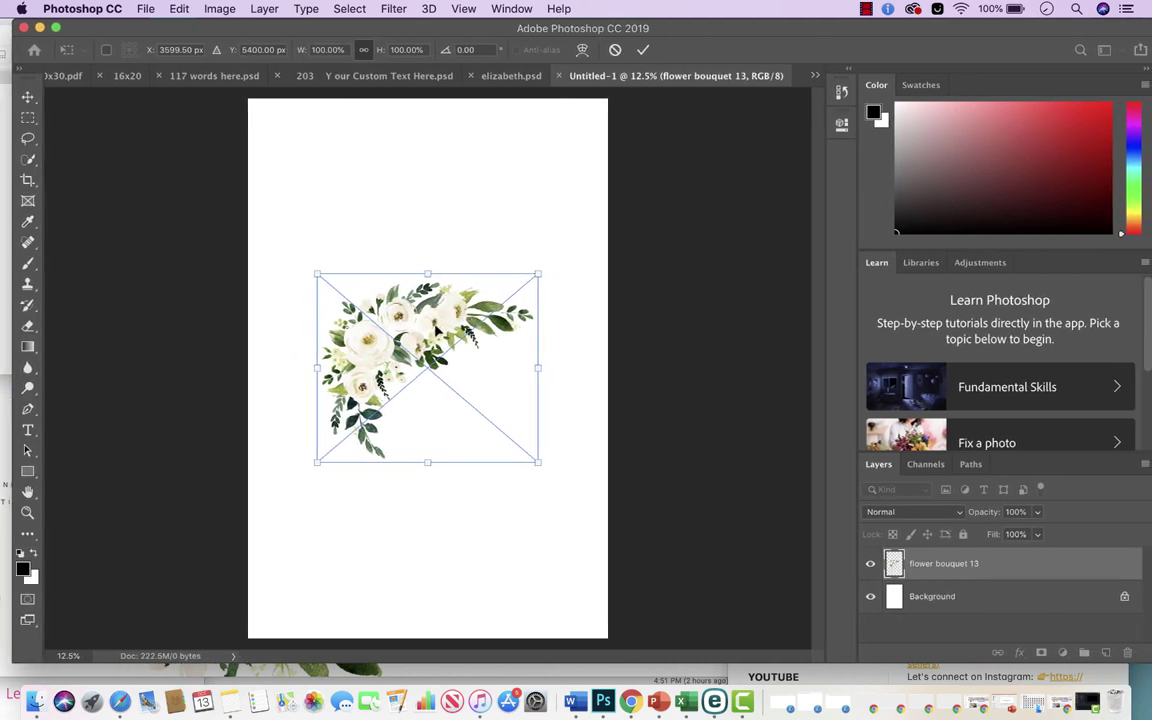
Step: Fit the placed bouquet into the canvas's upper-left corner, scaled proportionally to about 126%, and commit the placement
drag(415, 323, 335, 139)
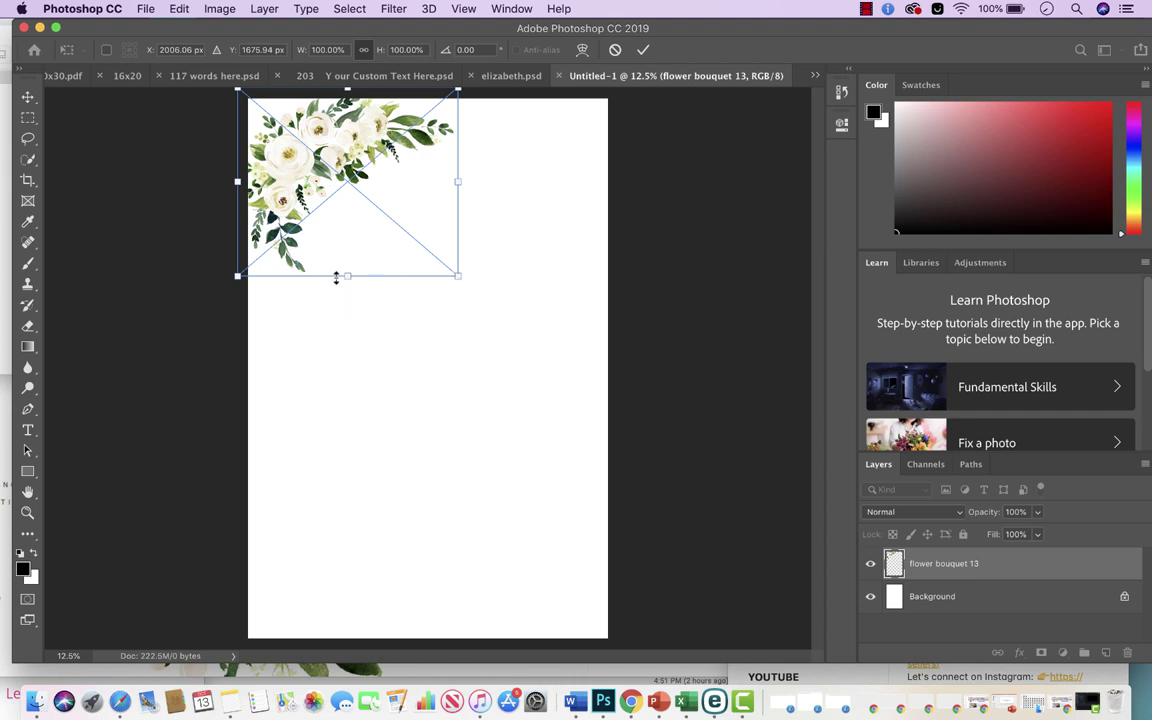
drag(350, 277, 359, 320)
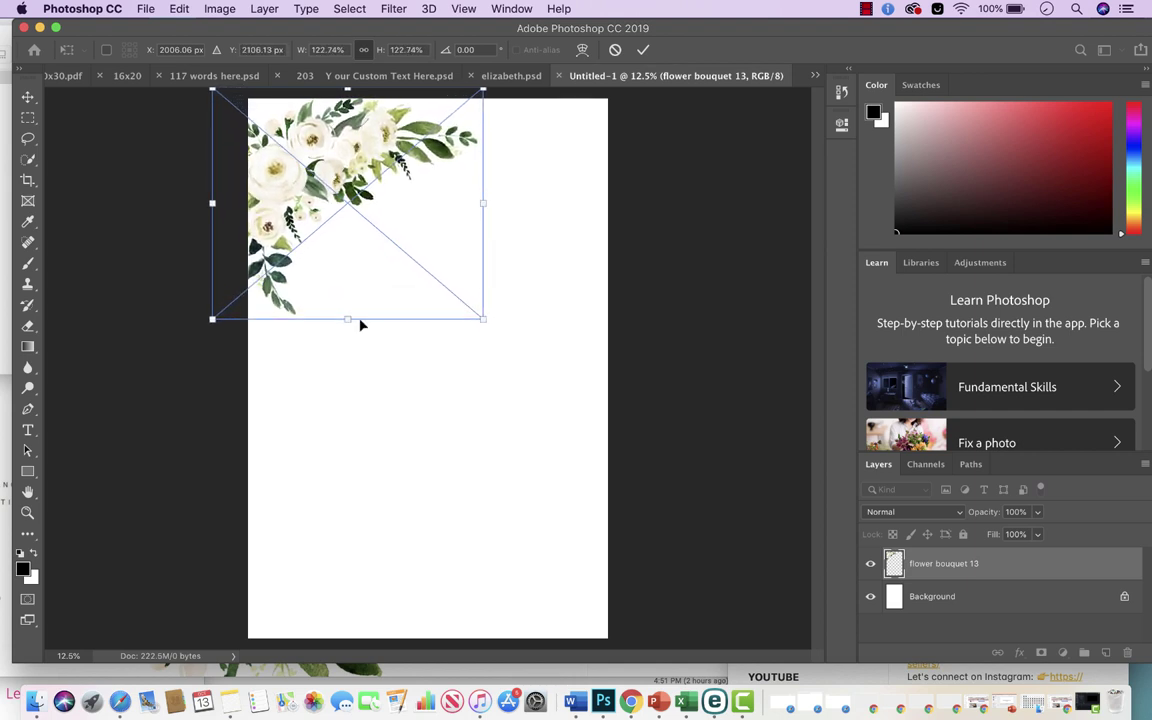
drag(362, 244, 378, 240)
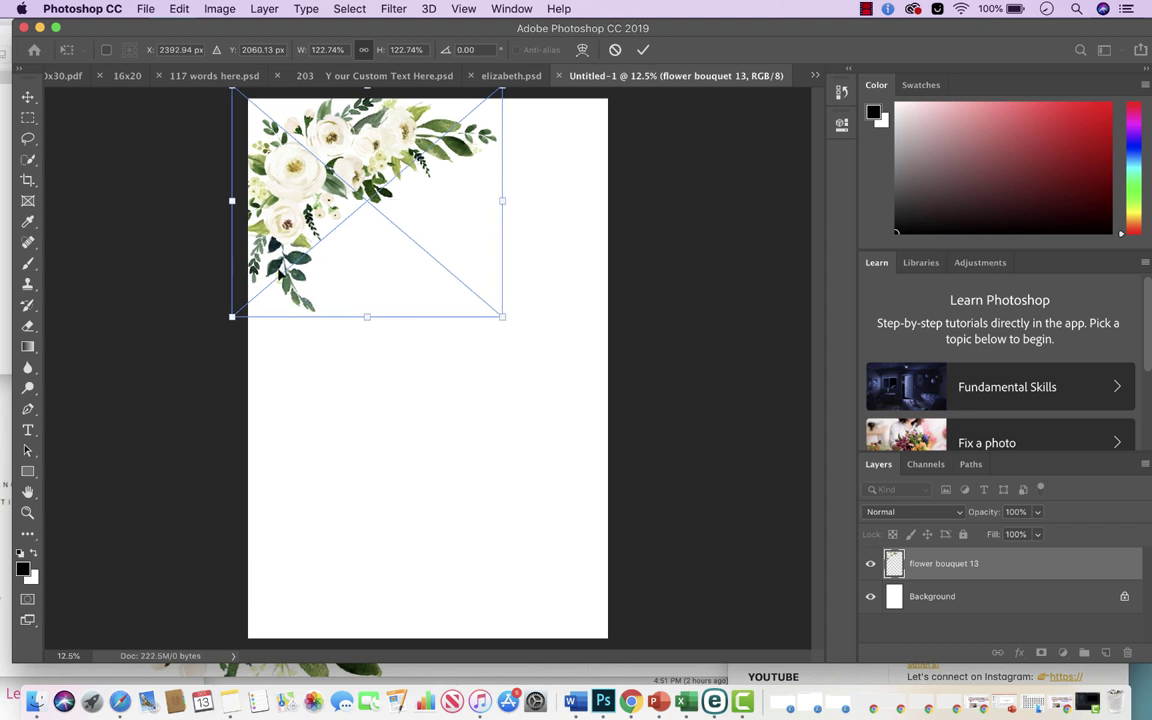
mouse_move(506, 318)
mouse_down()
mouse_move(520, 330)
mouse_move(513, 324)
mouse_up()
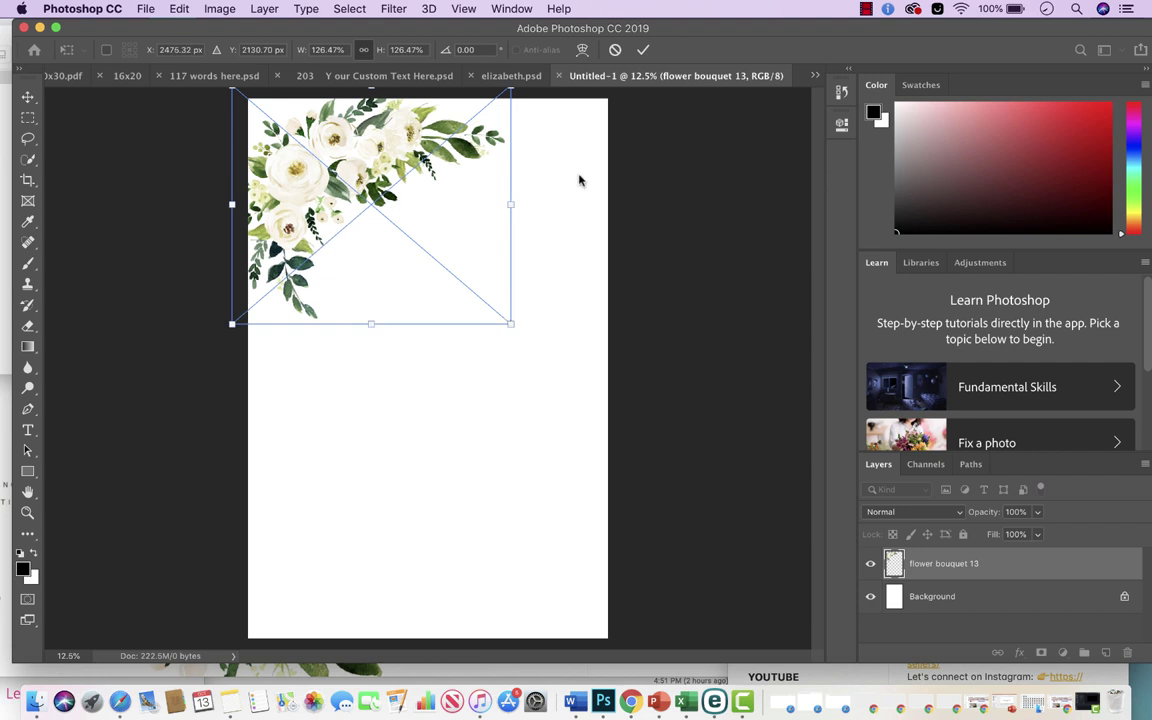
click(644, 50)
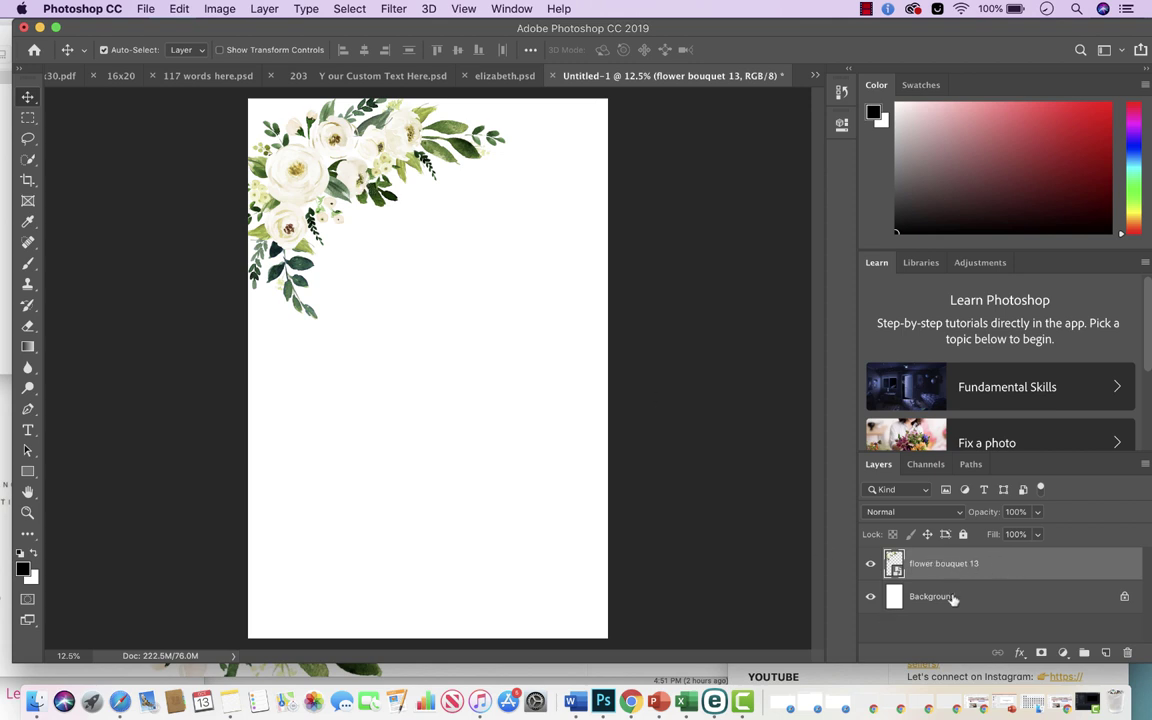
Step: Duplicate the flower bouquet 13 layer within the same document and move the copy to the middle of the canvas
click(995, 606)
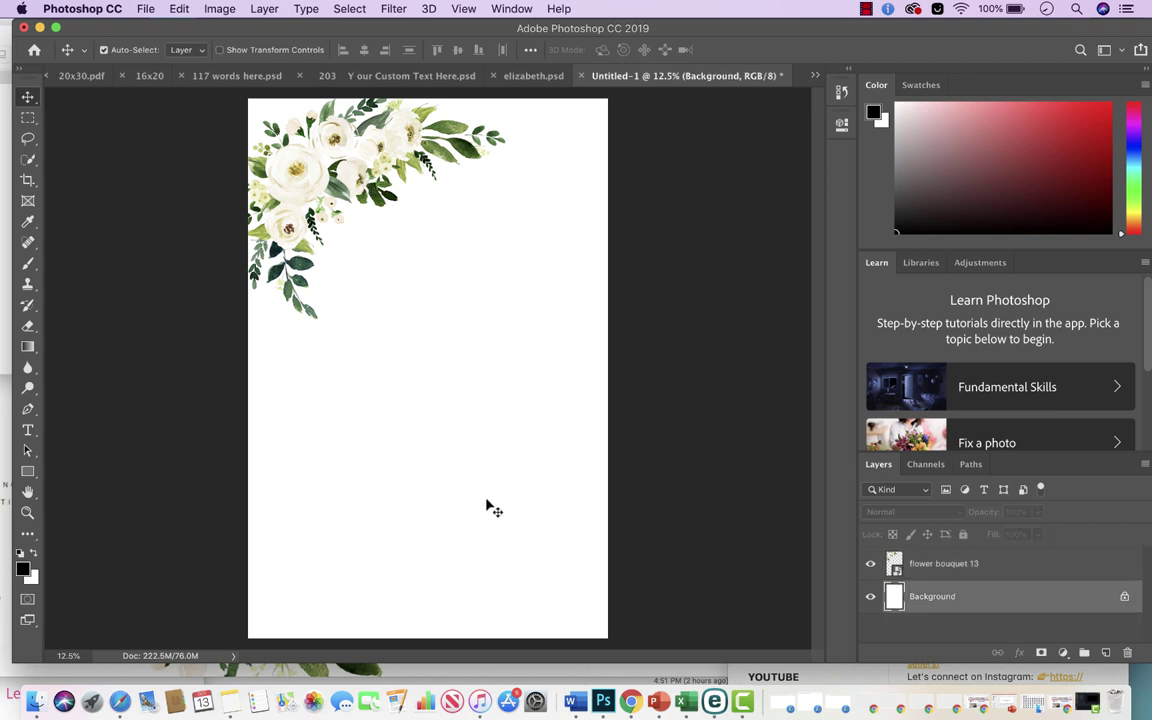
click(987, 570)
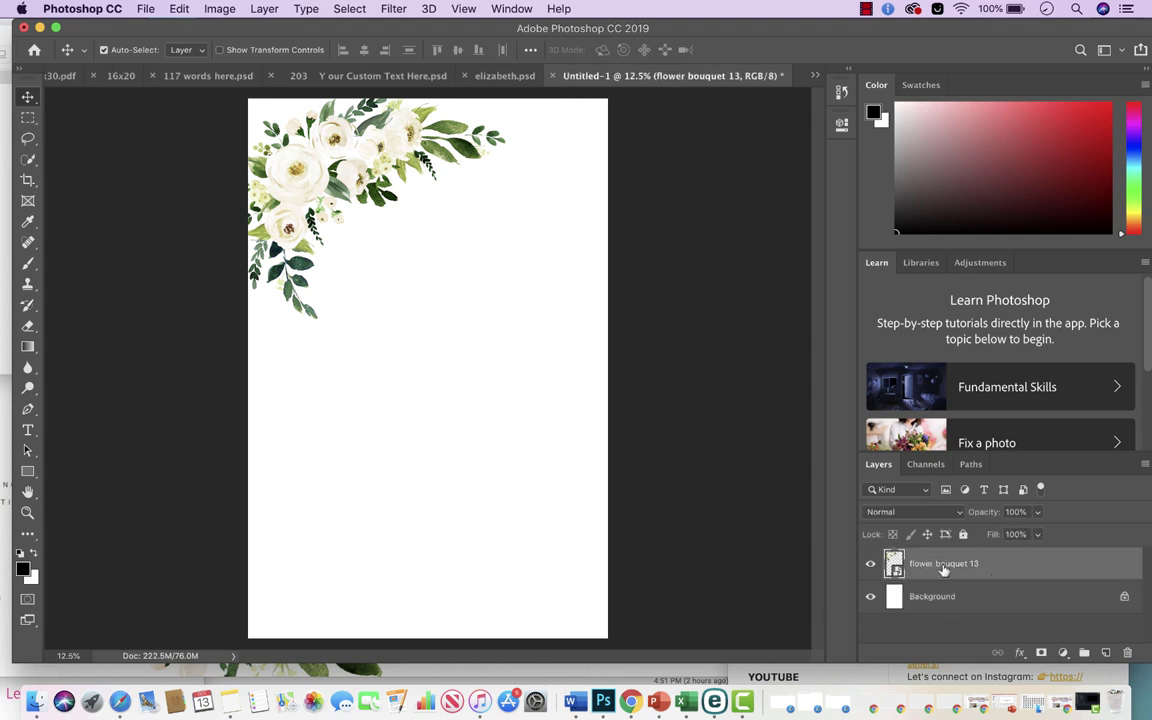
right_click(993, 557)
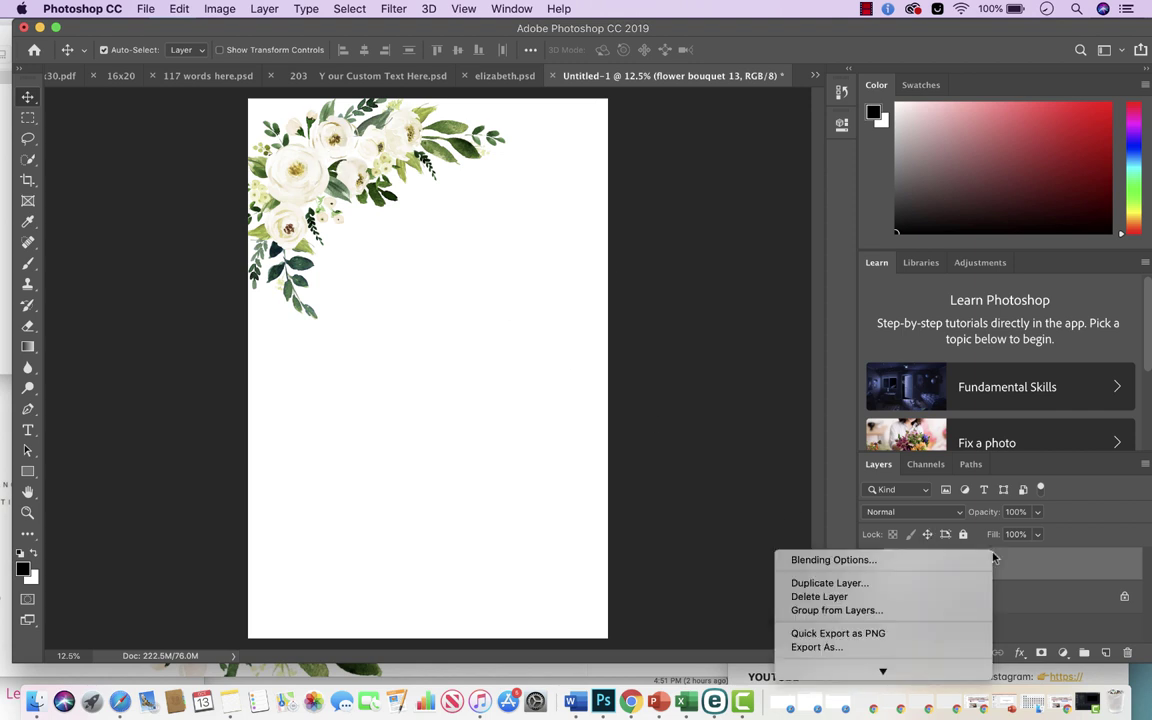
click(933, 583)
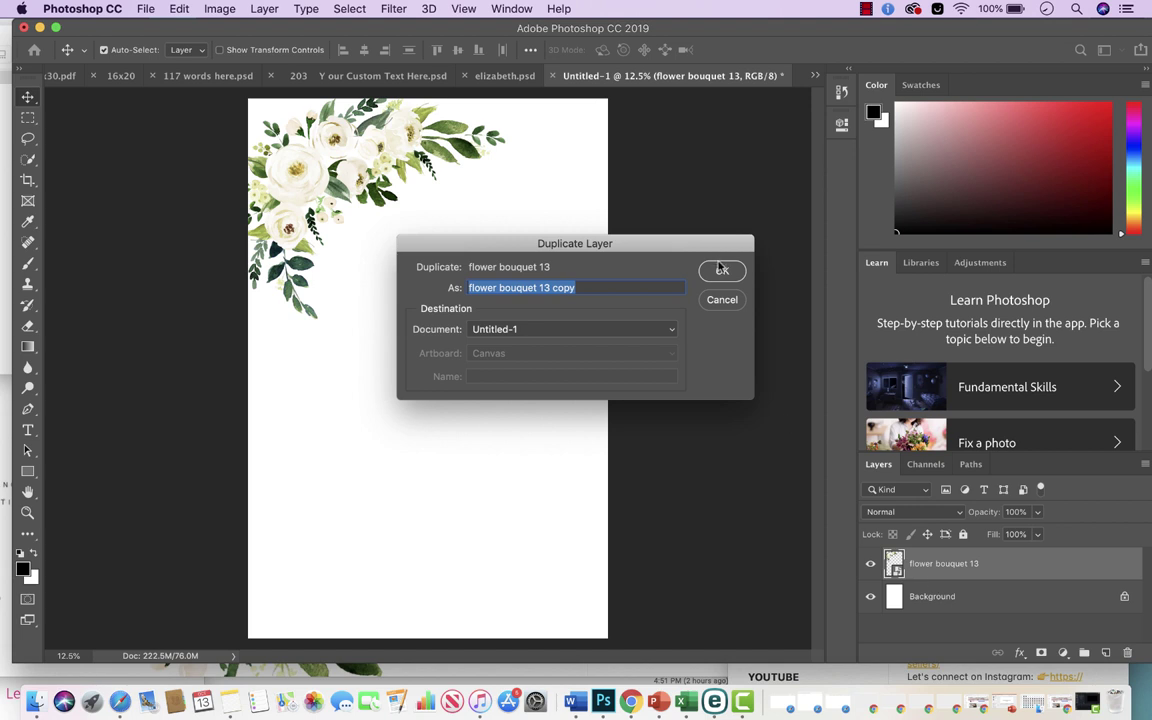
click(722, 273)
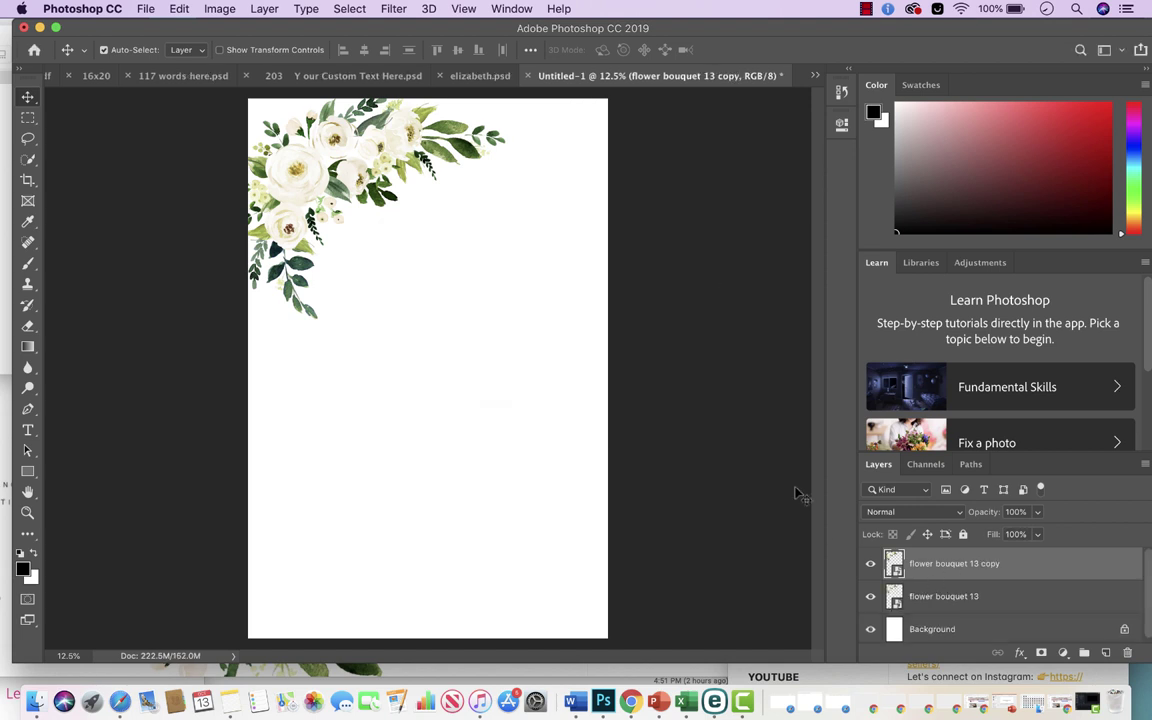
drag(341, 160, 429, 357)
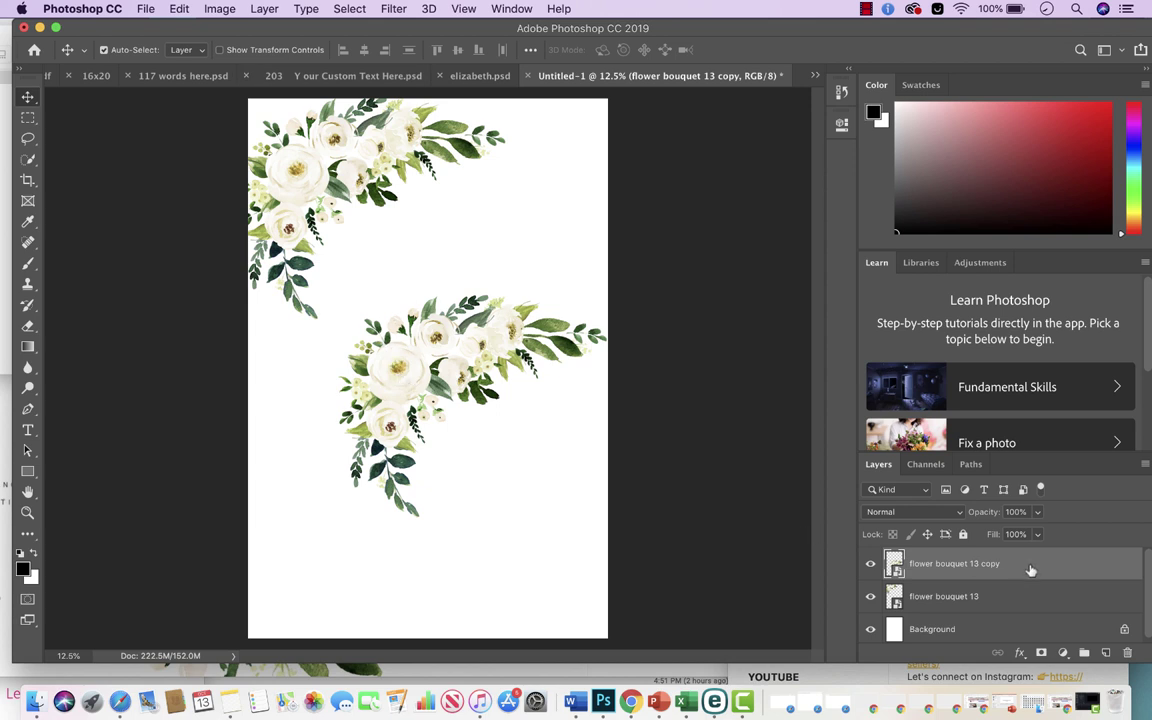
Step: Free Transform the bouquet copy, rotating it about 180° and moving it into the canvas's lower-right corner
click(219, 10)
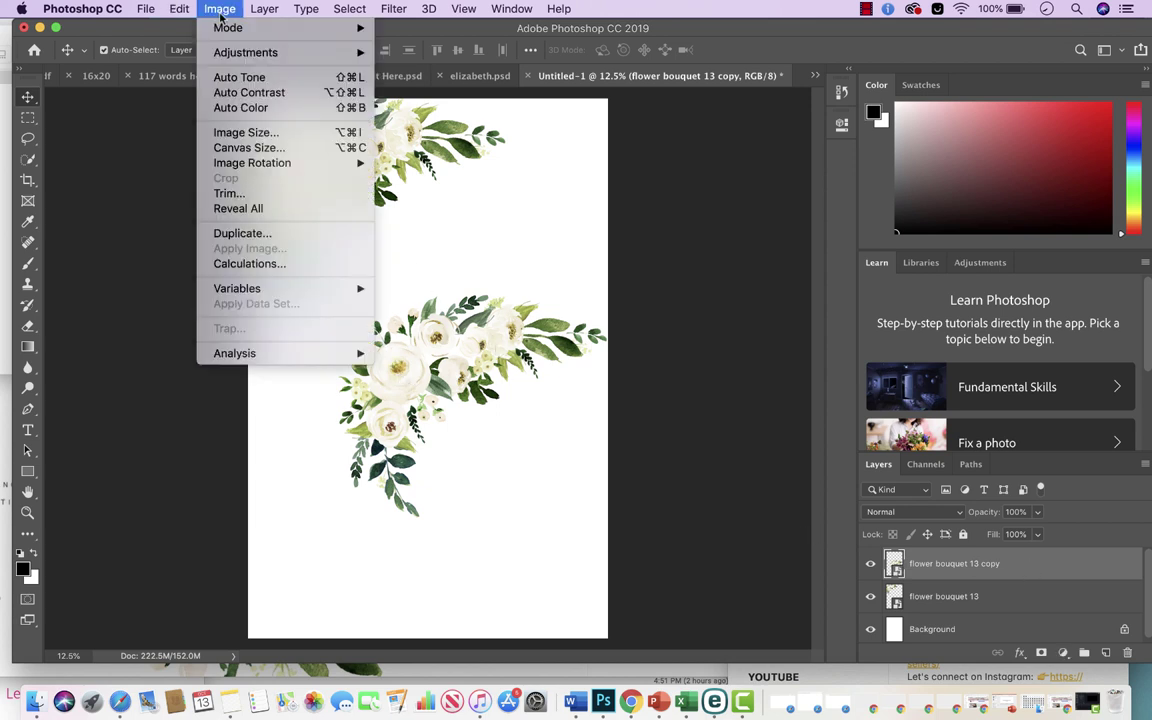
mouse_move(261, 12)
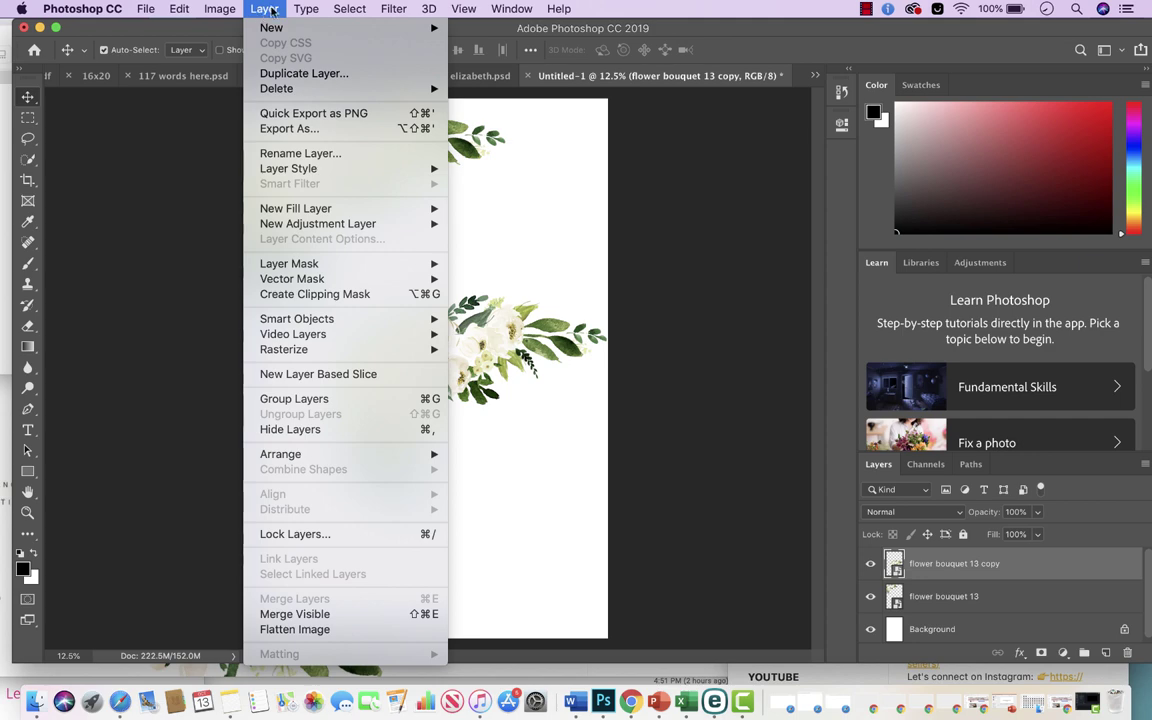
mouse_move(222, 9)
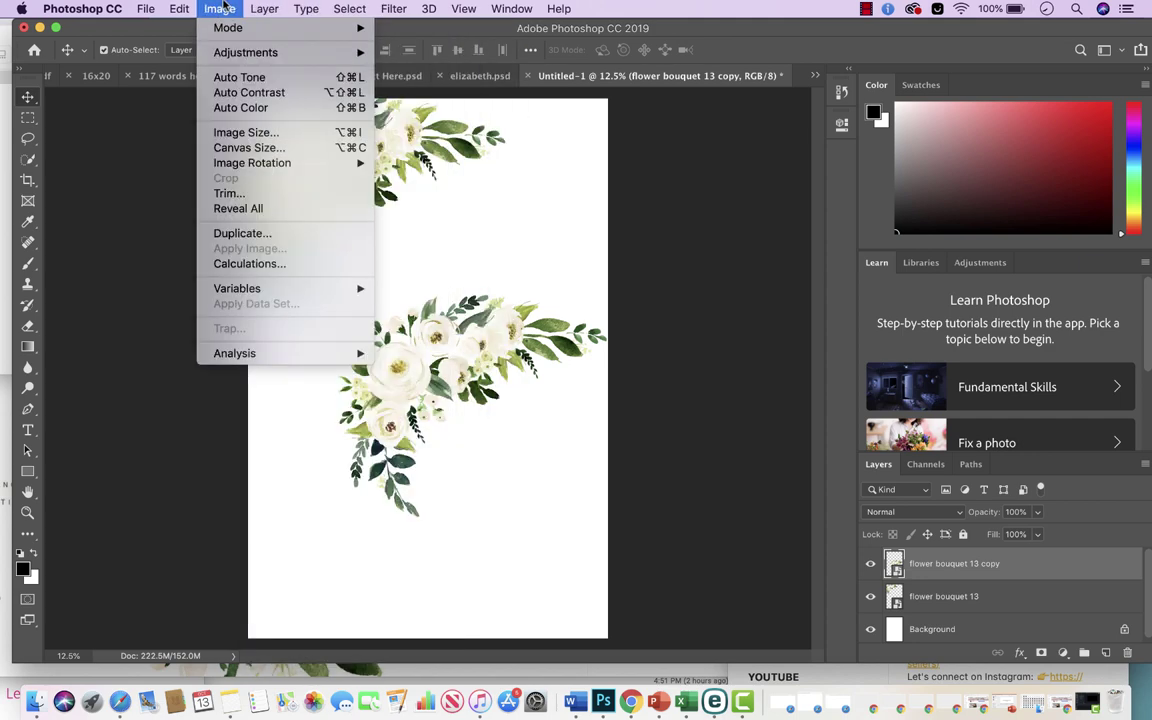
mouse_move(171, 17)
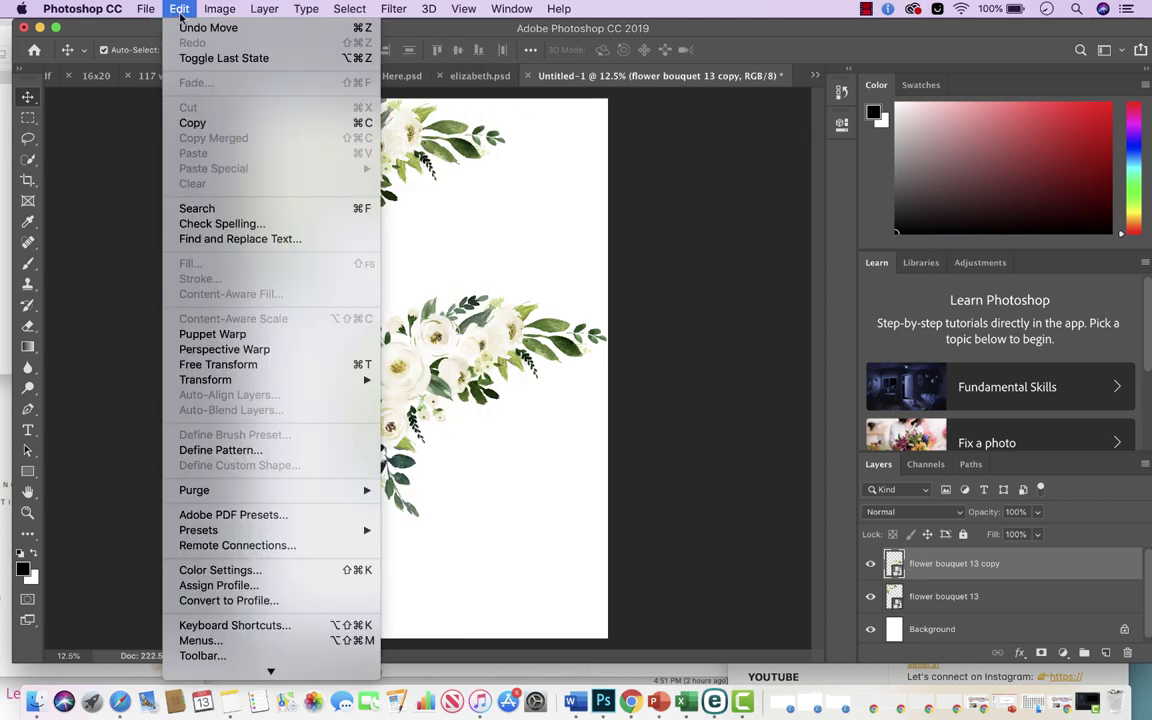
click(230, 366)
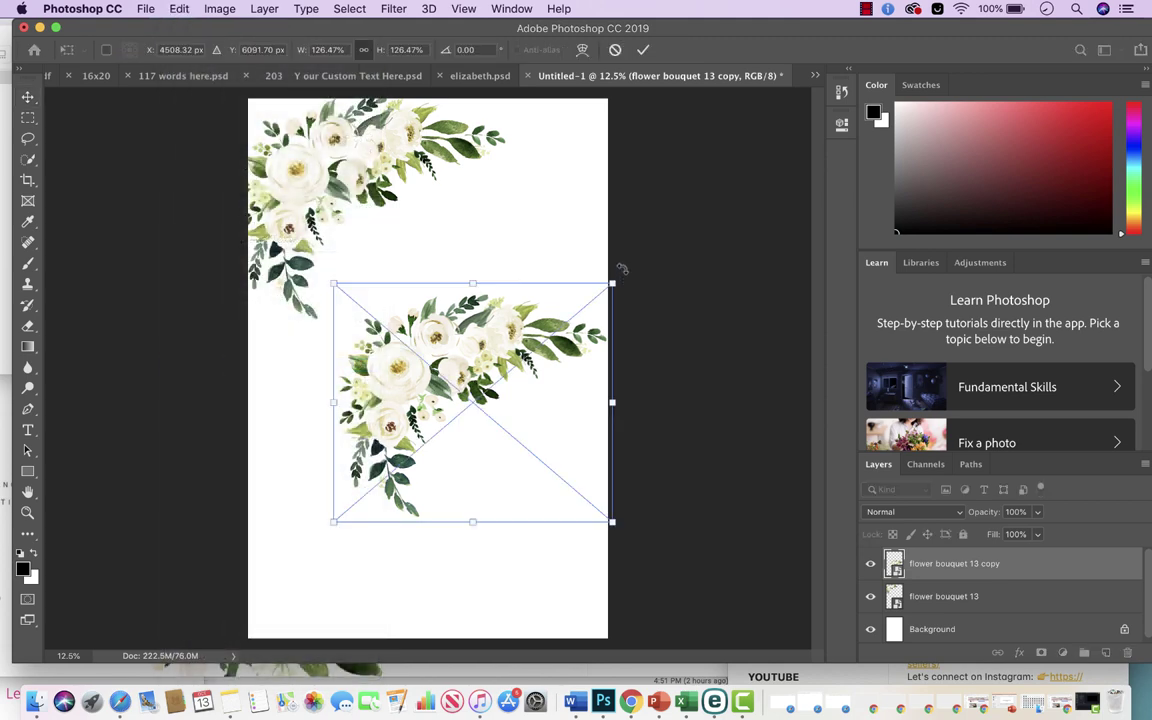
drag(623, 268, 381, 490)
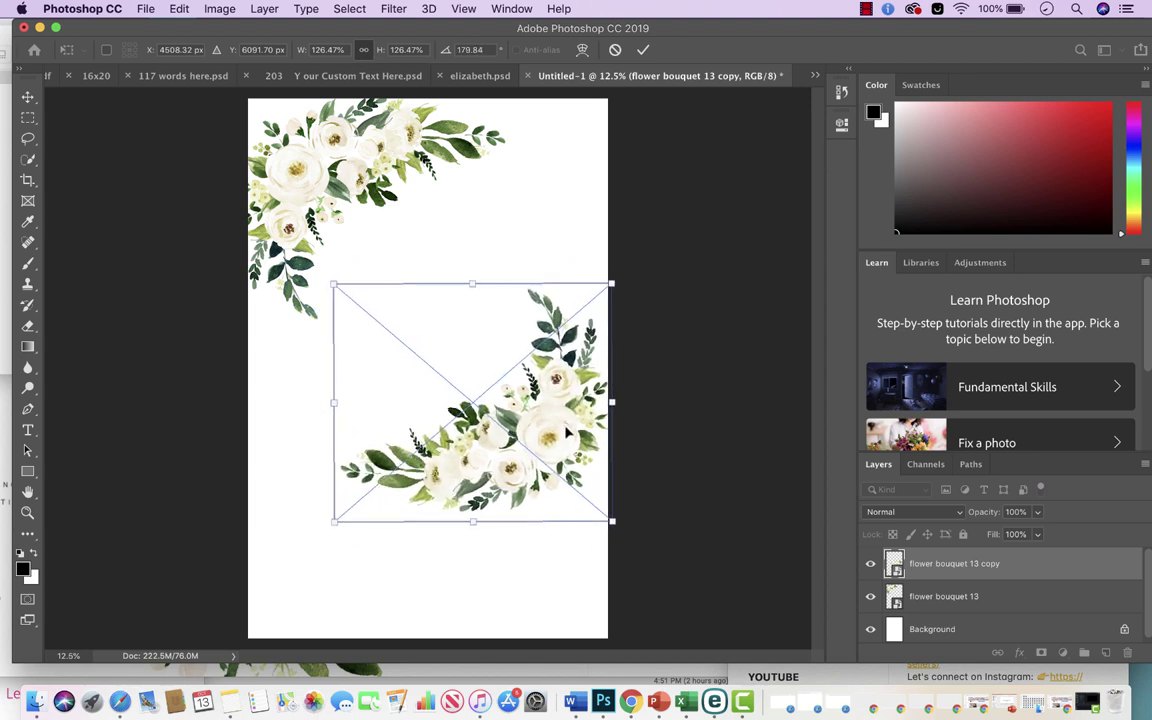
drag(566, 432, 577, 561)
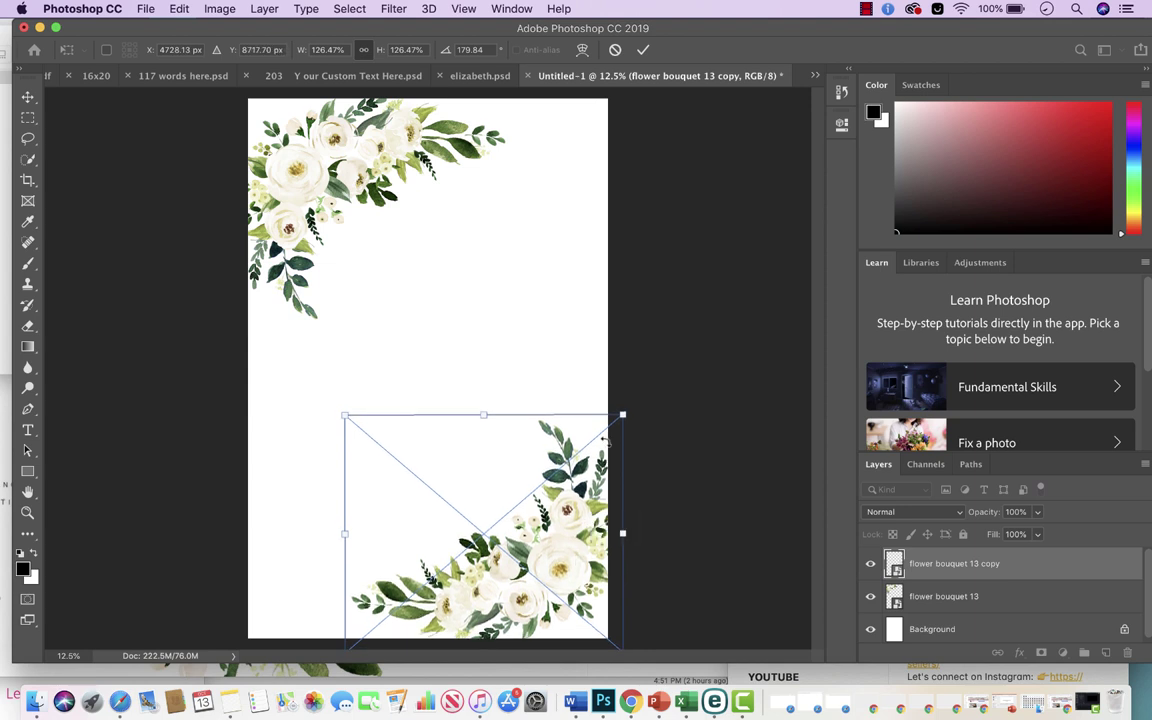
click(643, 49)
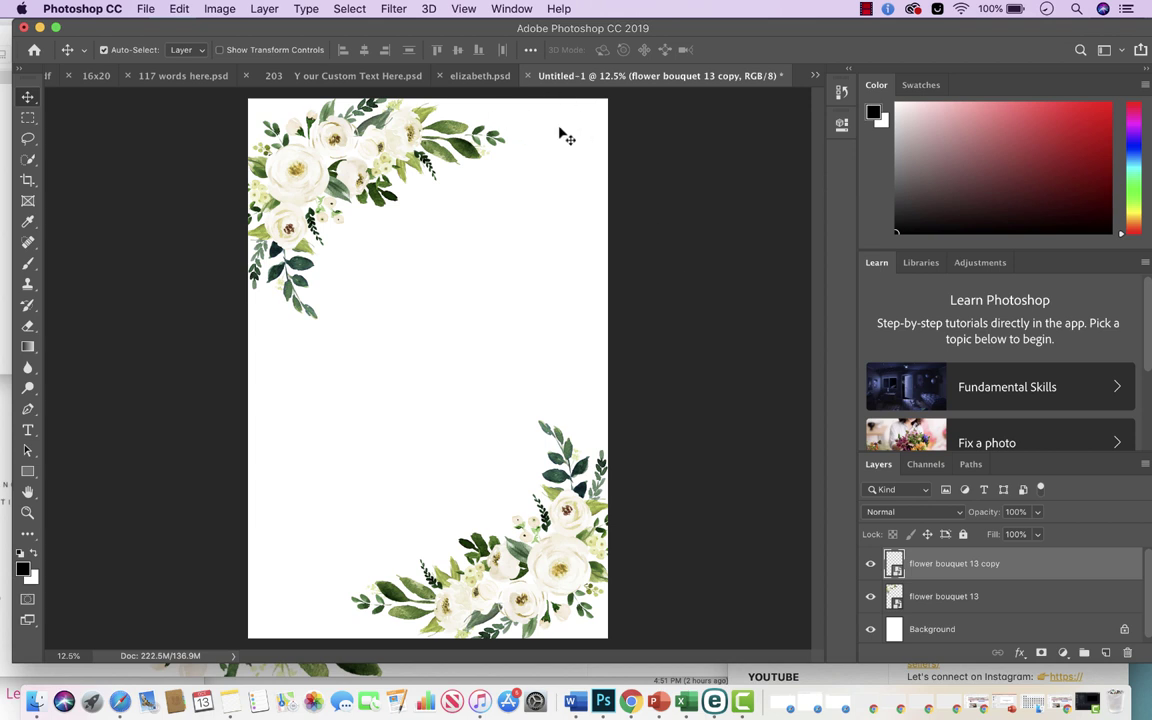
Step: Select the Background layer and set the foreground color to dark navy 16172e
click(897, 630)
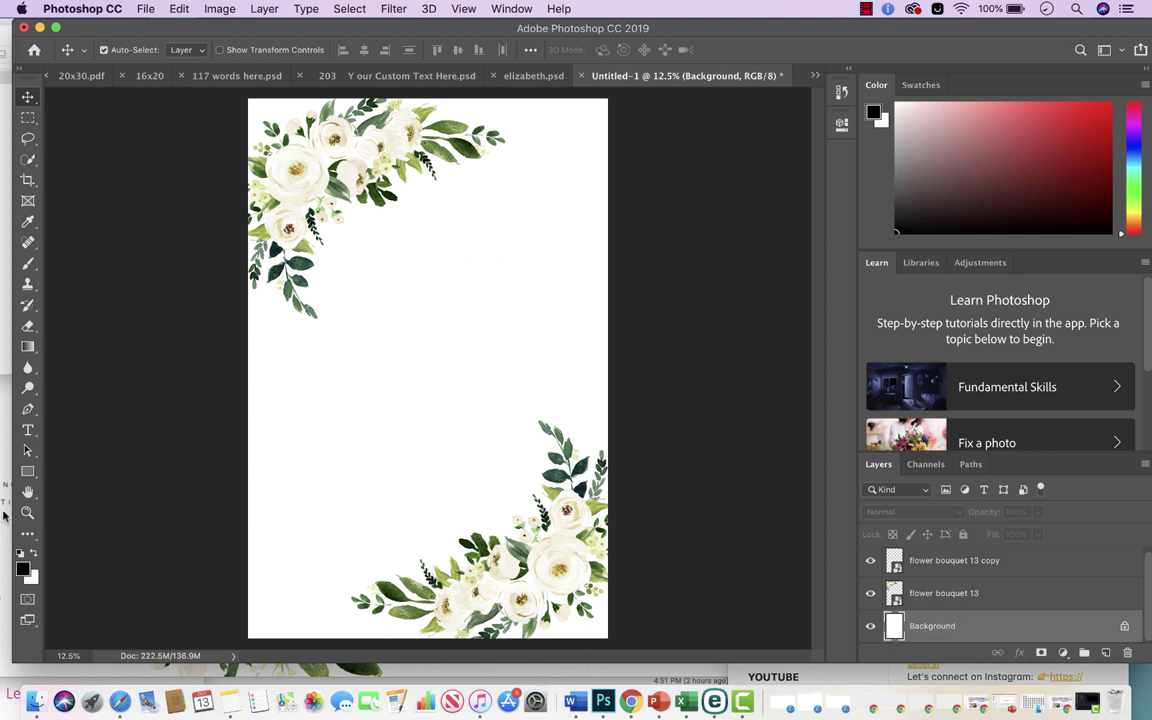
click(22, 570)
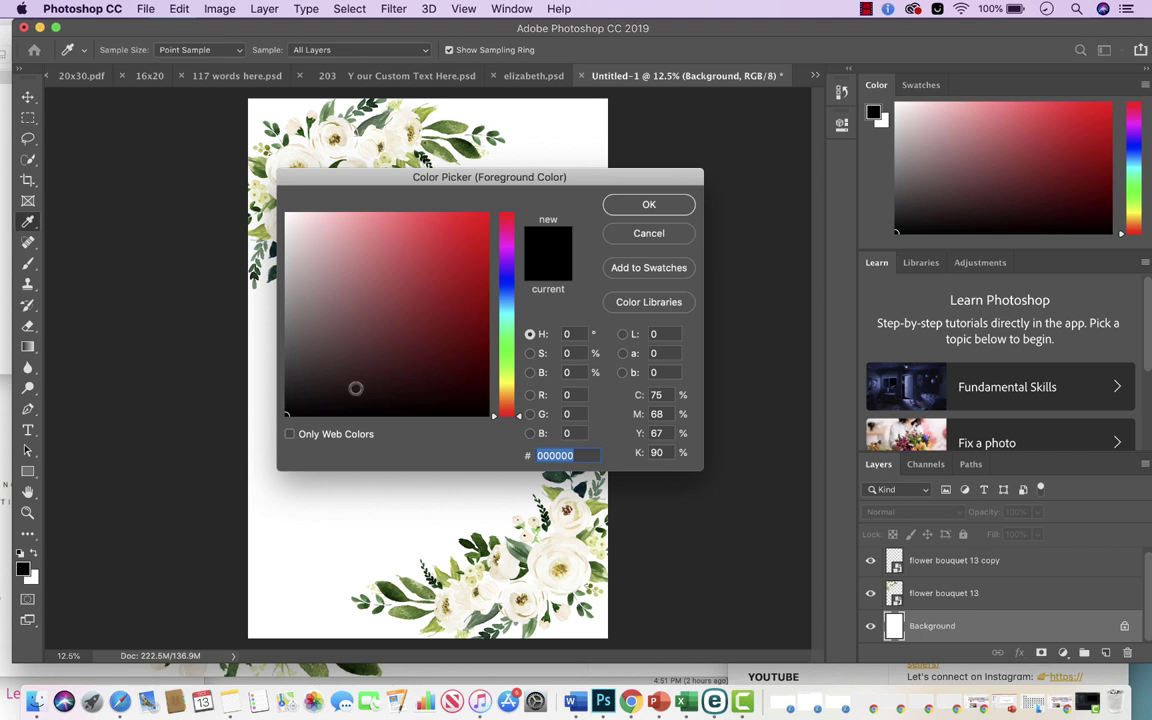
click(468, 332)
click(468, 278)
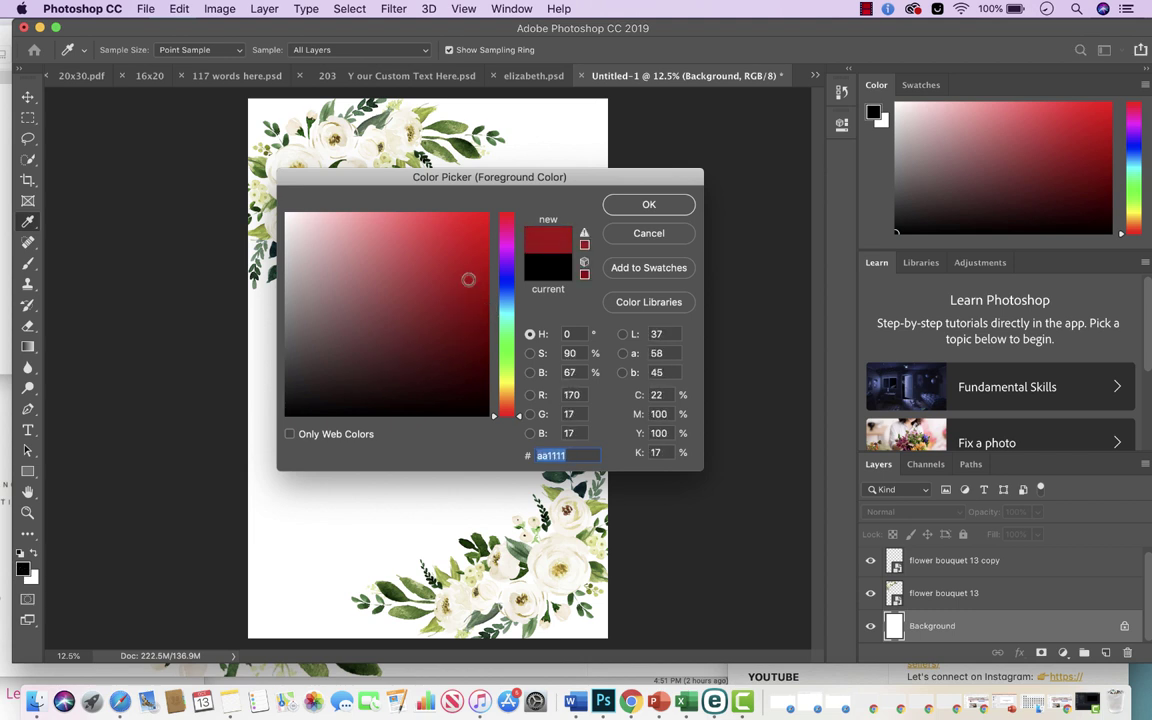
click(508, 282)
mouse_move(468, 280)
mouse_down()
mouse_move(450, 321)
mouse_move(378, 363)
mouse_move(437, 355)
mouse_move(442, 267)
mouse_move(460, 234)
mouse_move(439, 324)
mouse_move(389, 372)
mouse_up()
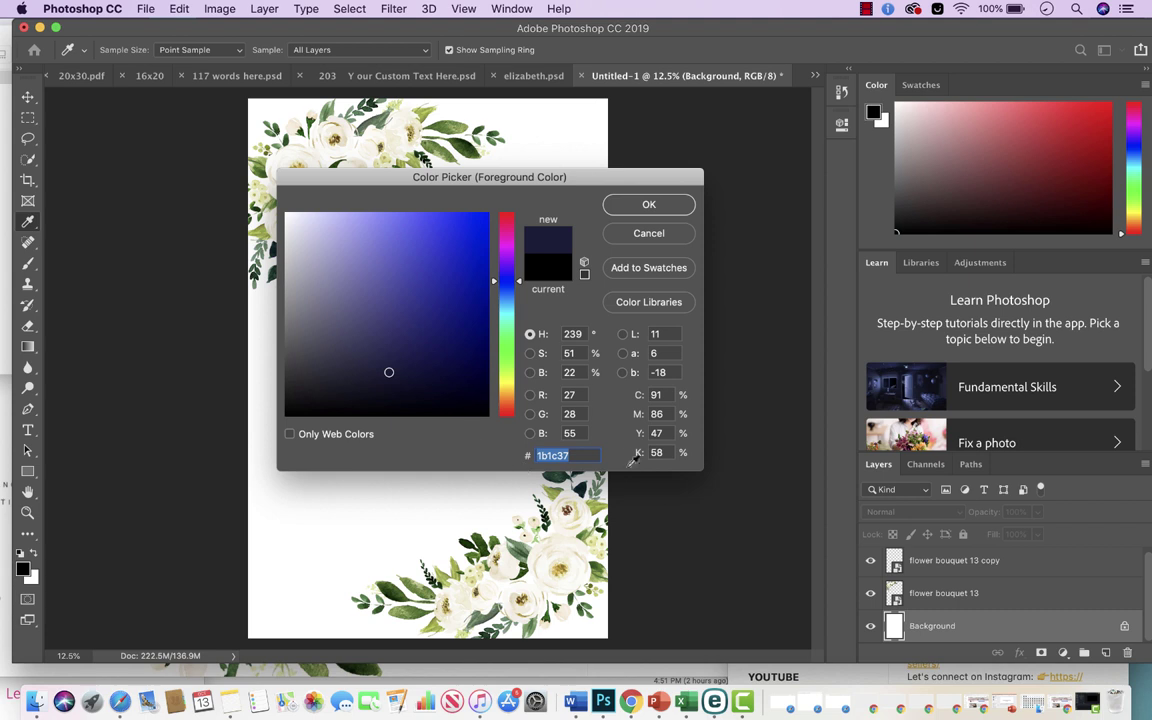
click(391, 379)
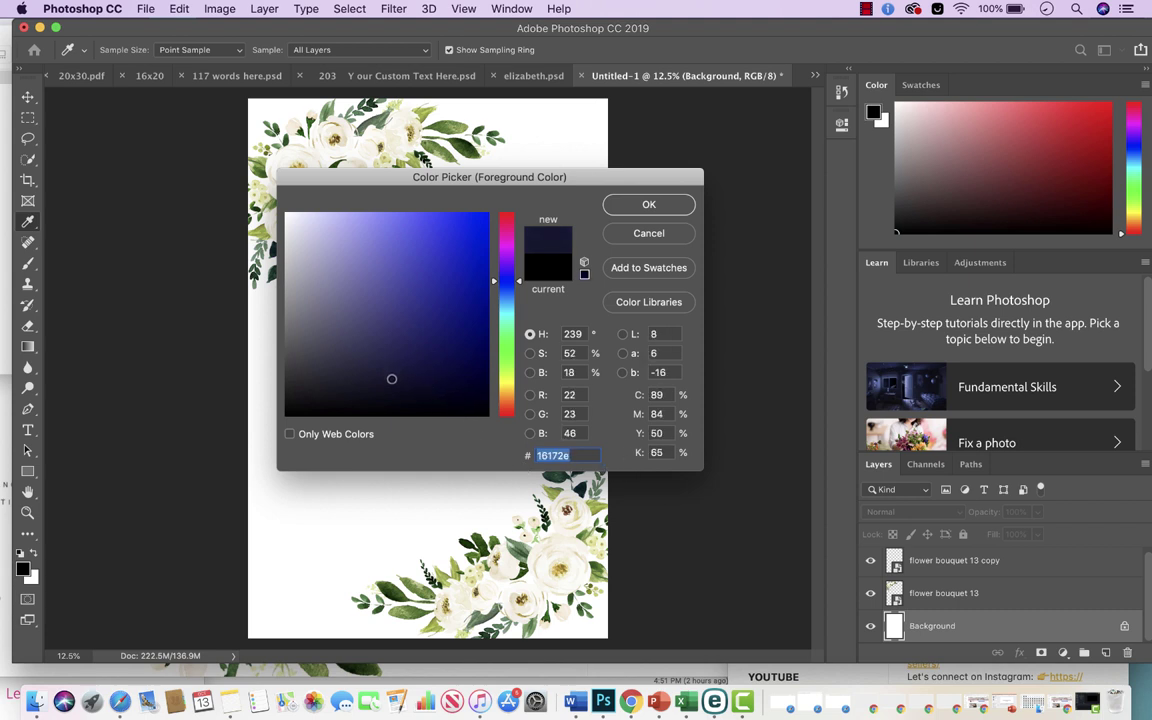
click(645, 205)
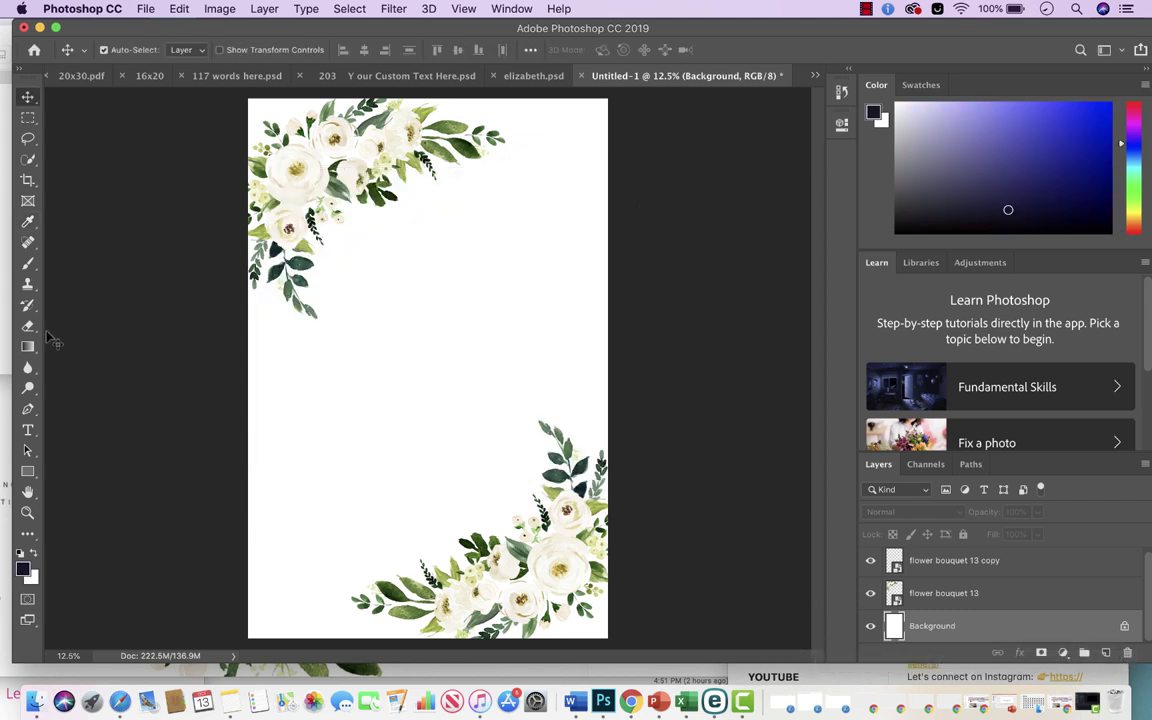
Step: With the Brush tool sized to 428 px, paint the Background layer navy behind and around the upper-left bouquet and along the left side
click(29, 264)
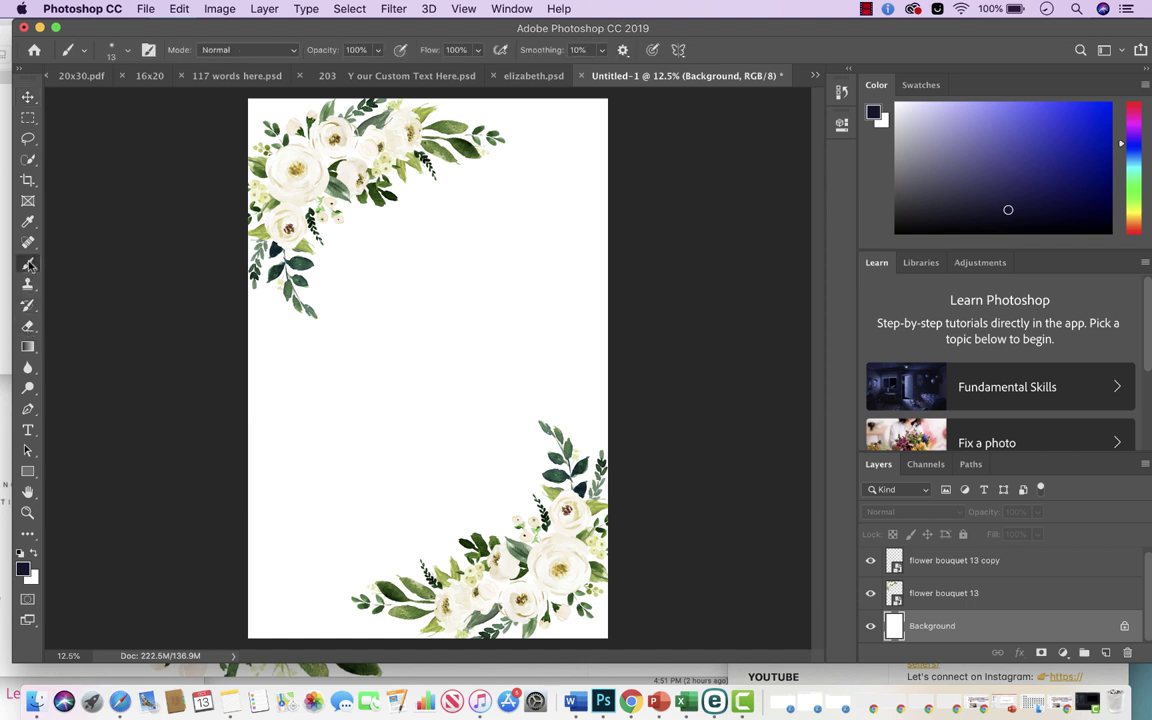
click(29, 264)
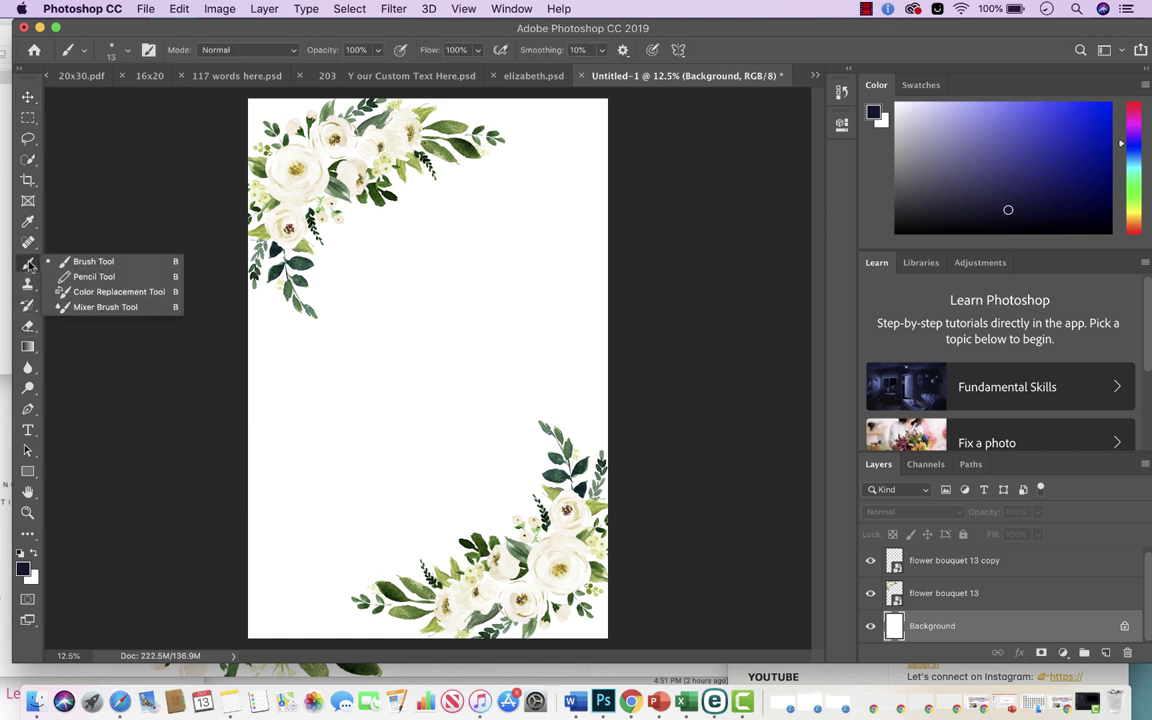
click(91, 263)
click(128, 50)
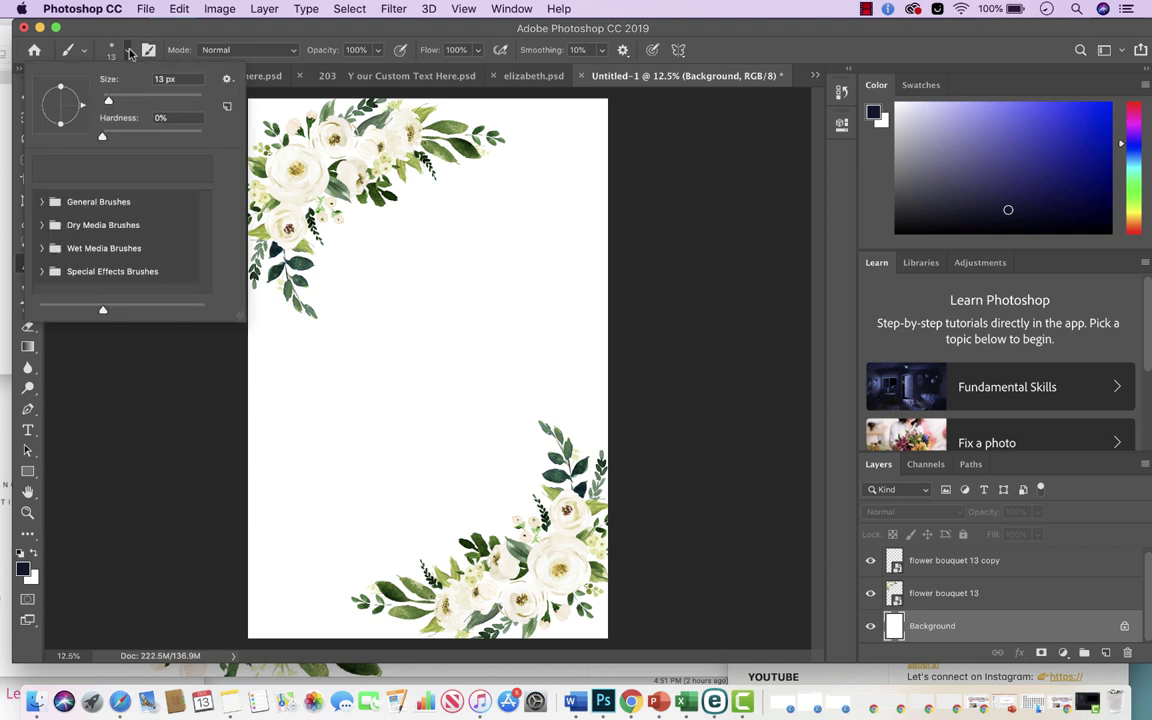
drag(109, 103, 190, 104)
click(241, 150)
mouse_move(262, 110)
mouse_down()
mouse_move(219, 152)
mouse_move(245, 325)
mouse_up()
mouse_move(240, 280)
mouse_down()
mouse_move(252, 212)
mouse_move(295, 205)
mouse_move(288, 222)
mouse_up()
mouse_move(335, 140)
mouse_down()
mouse_move(375, 95)
mouse_move(340, 160)
mouse_move(340, 190)
mouse_move(397, 98)
mouse_move(440, 100)
mouse_up()
mouse_move(433, 173)
mouse_down()
mouse_move(393, 231)
mouse_move(430, 120)
mouse_move(460, 100)
mouse_move(325, 340)
mouse_move(324, 391)
mouse_move(280, 378)
mouse_move(272, 438)
mouse_move(278, 250)
mouse_move(345, 190)
mouse_move(370, 140)
mouse_move(280, 330)
mouse_up()
mouse_move(245, 523)
mouse_down()
mouse_move(253, 355)
mouse_move(268, 488)
mouse_move(245, 520)
mouse_move(236, 594)
mouse_move(253, 614)
mouse_move(280, 486)
mouse_move(275, 523)
mouse_move(280, 327)
mouse_up()
mouse_move(348, 223)
mouse_down()
mouse_move(300, 360)
mouse_move(380, 220)
mouse_move(270, 440)
mouse_move(295, 537)
mouse_move(321, 417)
mouse_move(432, 244)
mouse_move(470, 110)
mouse_move(527, 130)
mouse_up()
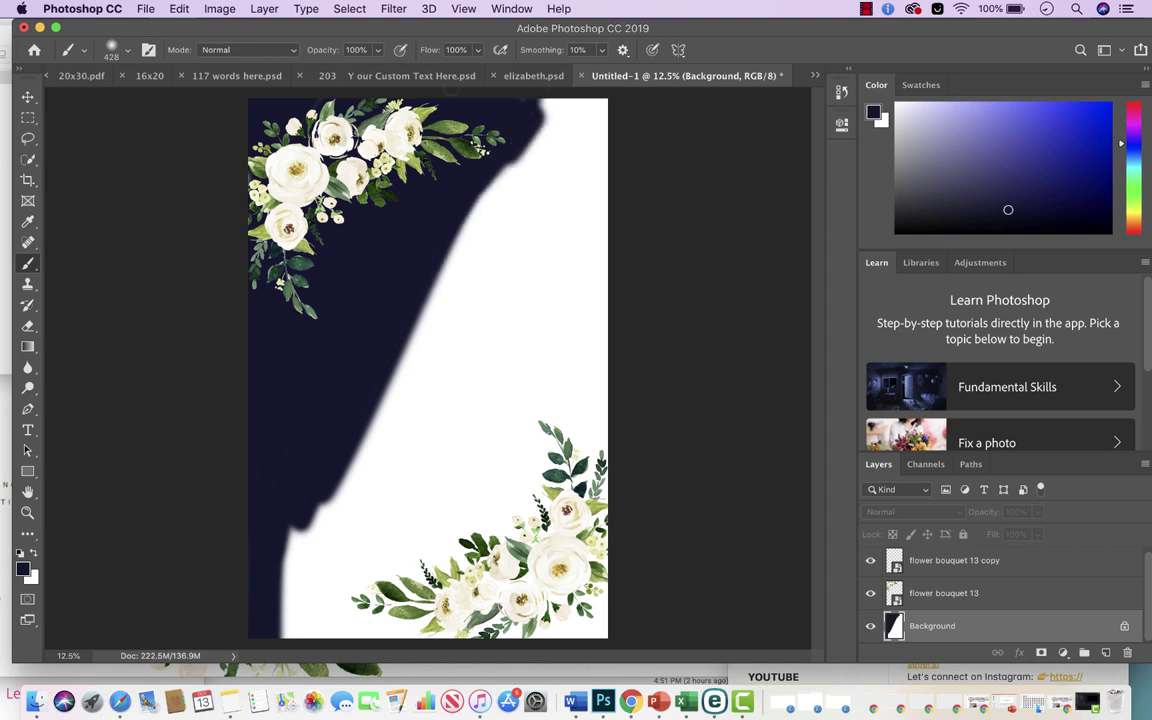
Step: Enlarge the brush to 3920 px and paint the remaining white areas of the Background layer navy
click(113, 50)
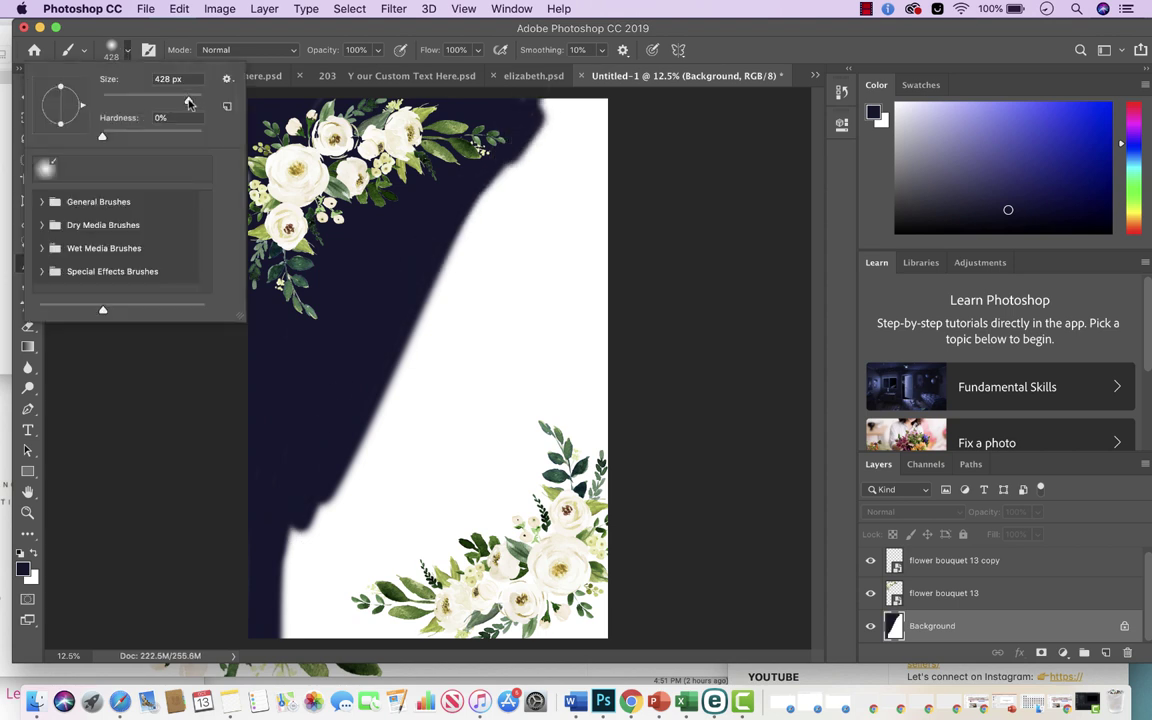
drag(188, 103, 198, 103)
click(460, 250)
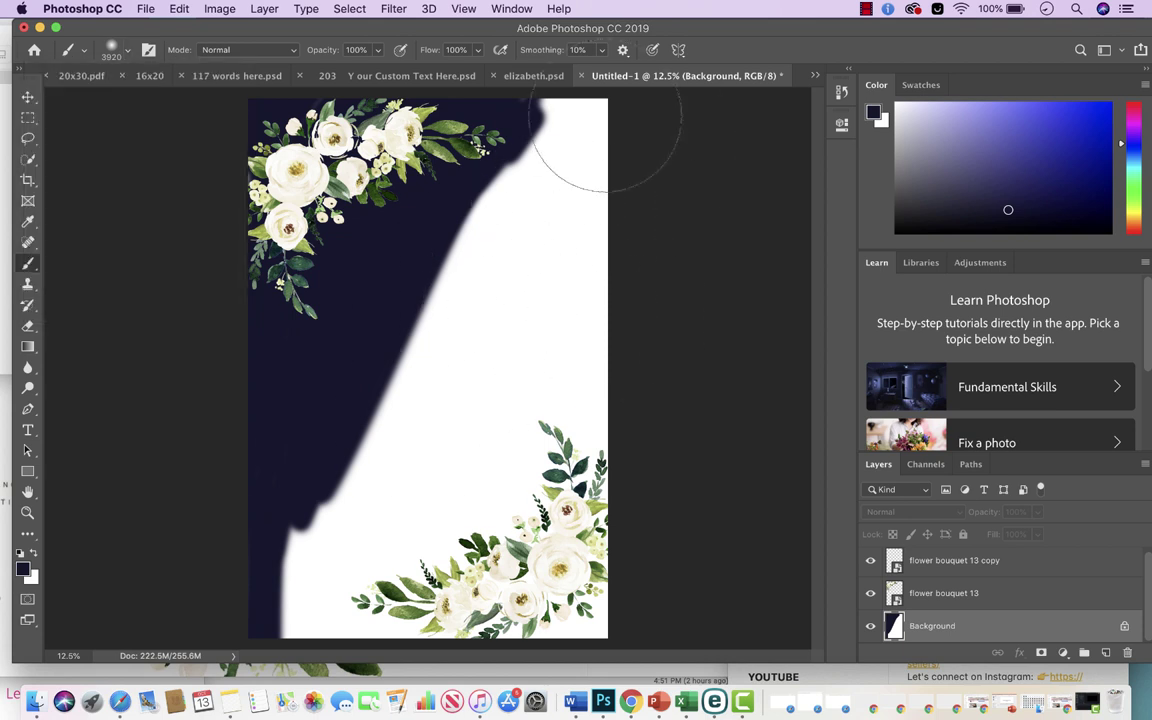
mouse_move(606, 118)
mouse_down()
mouse_move(483, 475)
mouse_move(586, 589)
mouse_up()
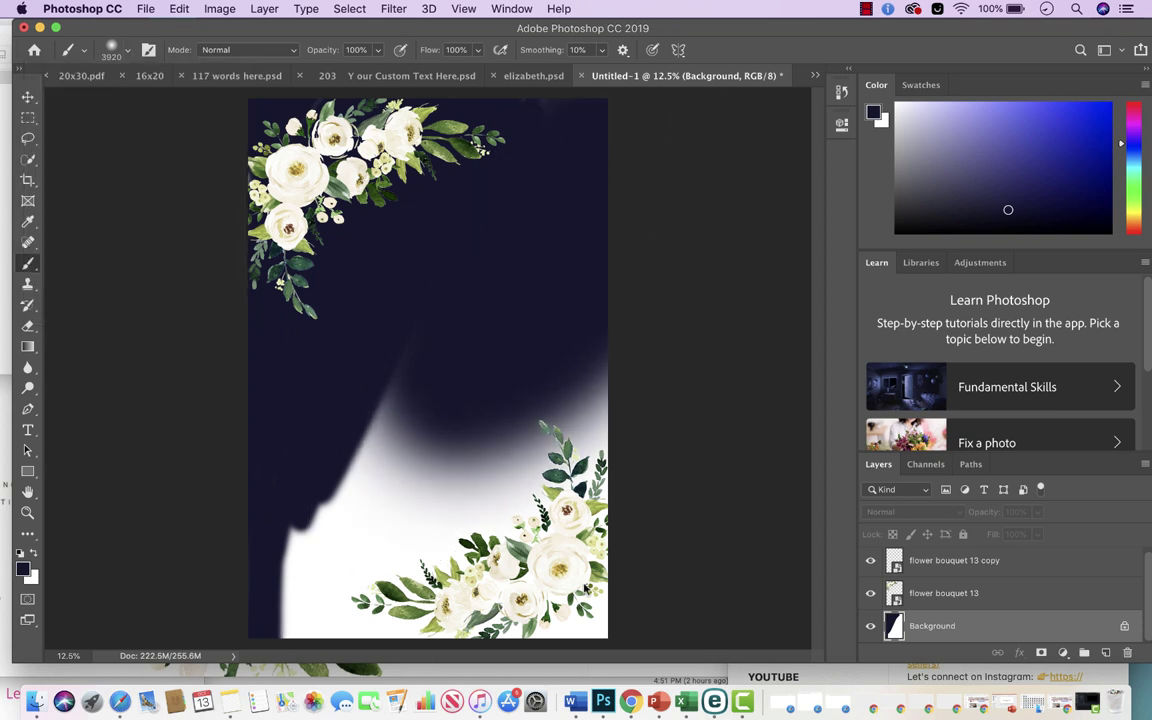
mouse_move(620, 636)
mouse_down()
mouse_move(330, 600)
mouse_move(278, 607)
mouse_move(267, 625)
mouse_move(340, 613)
mouse_move(560, 420)
mouse_up()
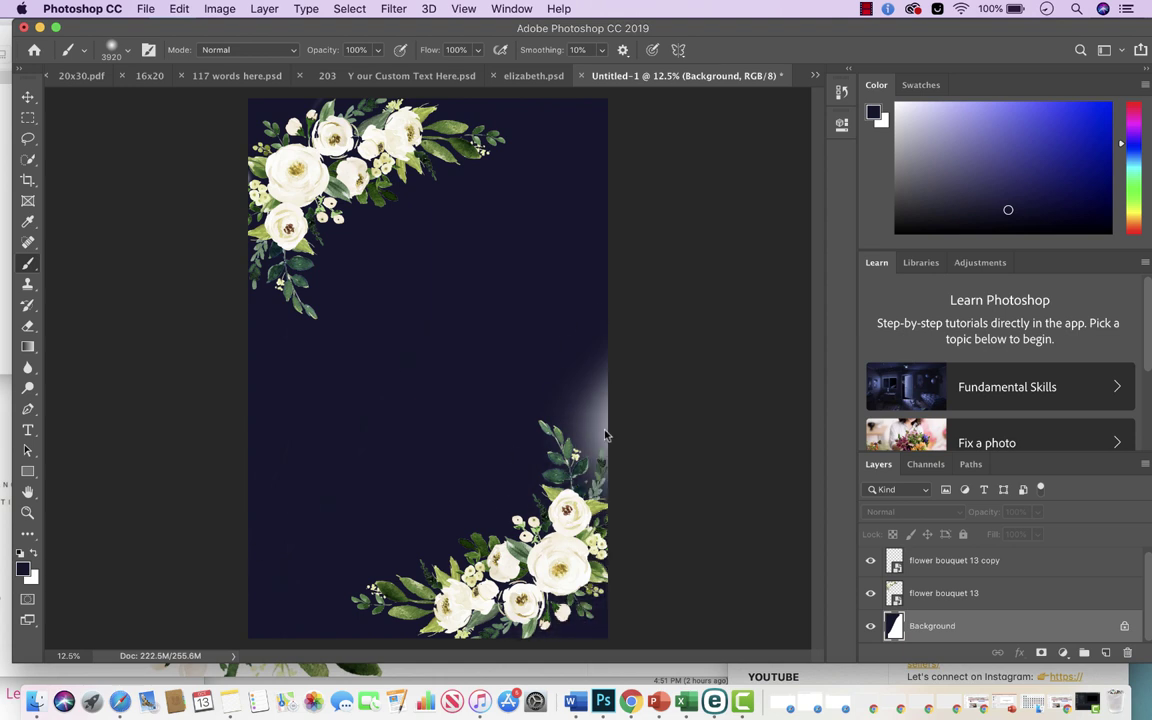
drag(603, 487, 592, 380)
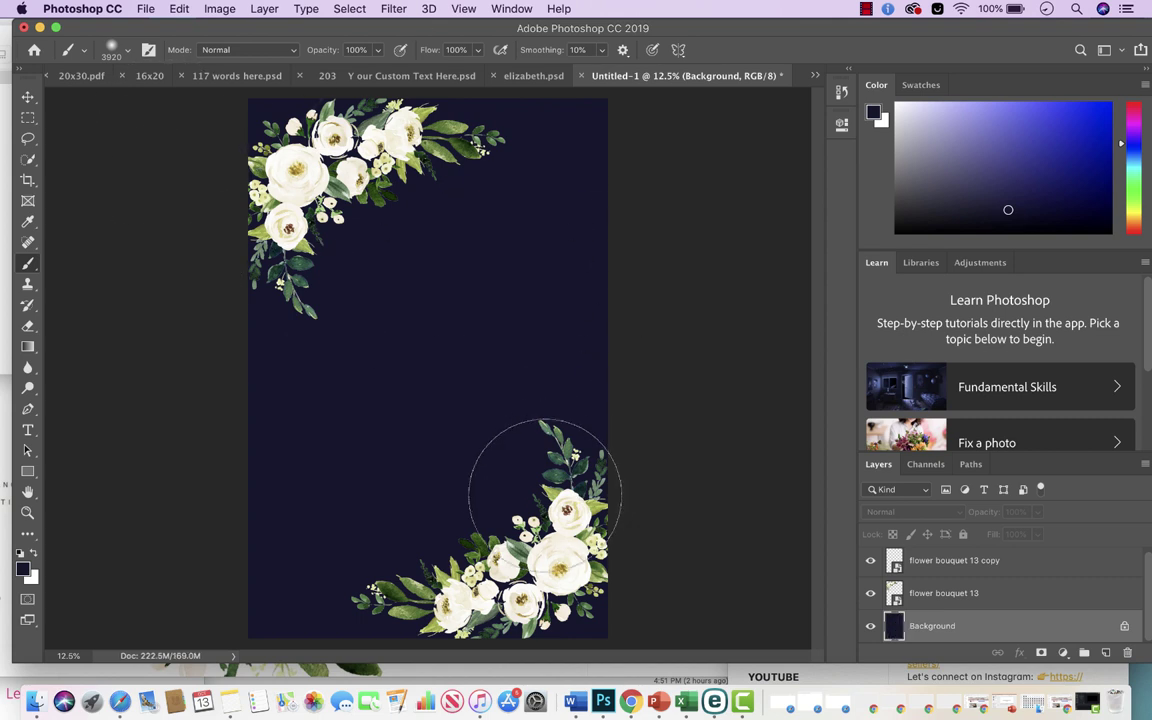
Step: Draw a rectangle with no fill and a white stroke, about 6779 x 10335 px, just inside the canvas edges and above the Background layer
click(28, 97)
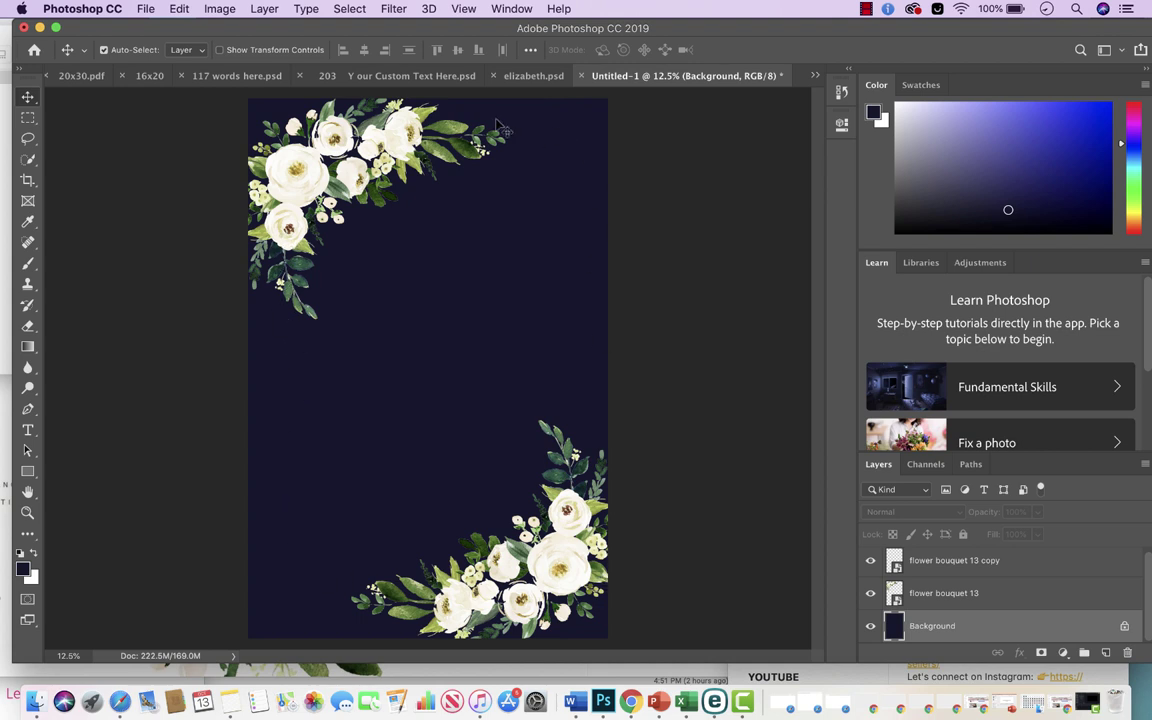
click(27, 471)
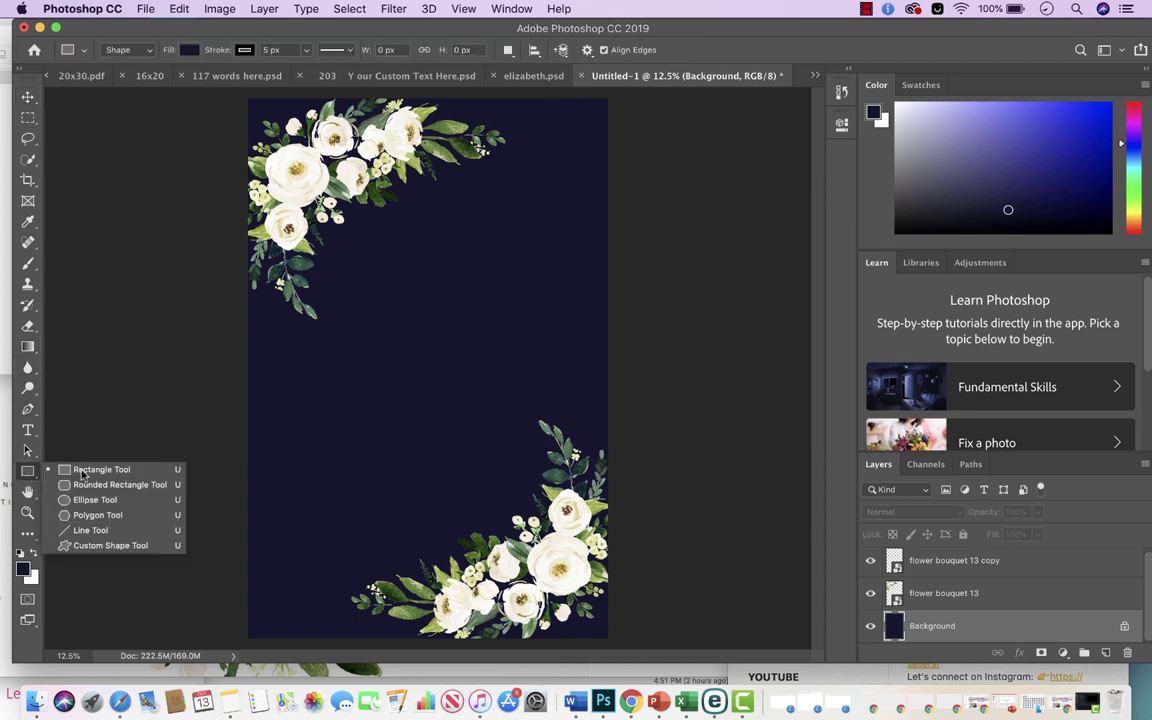
click(83, 470)
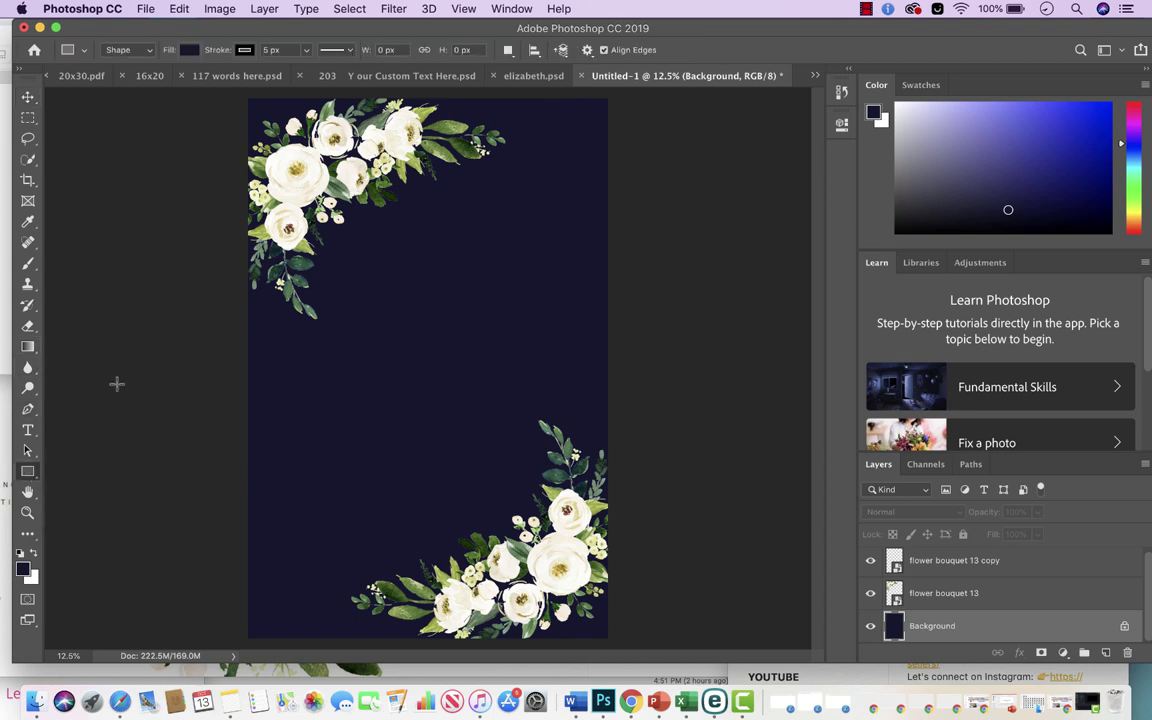
click(188, 50)
click(120, 82)
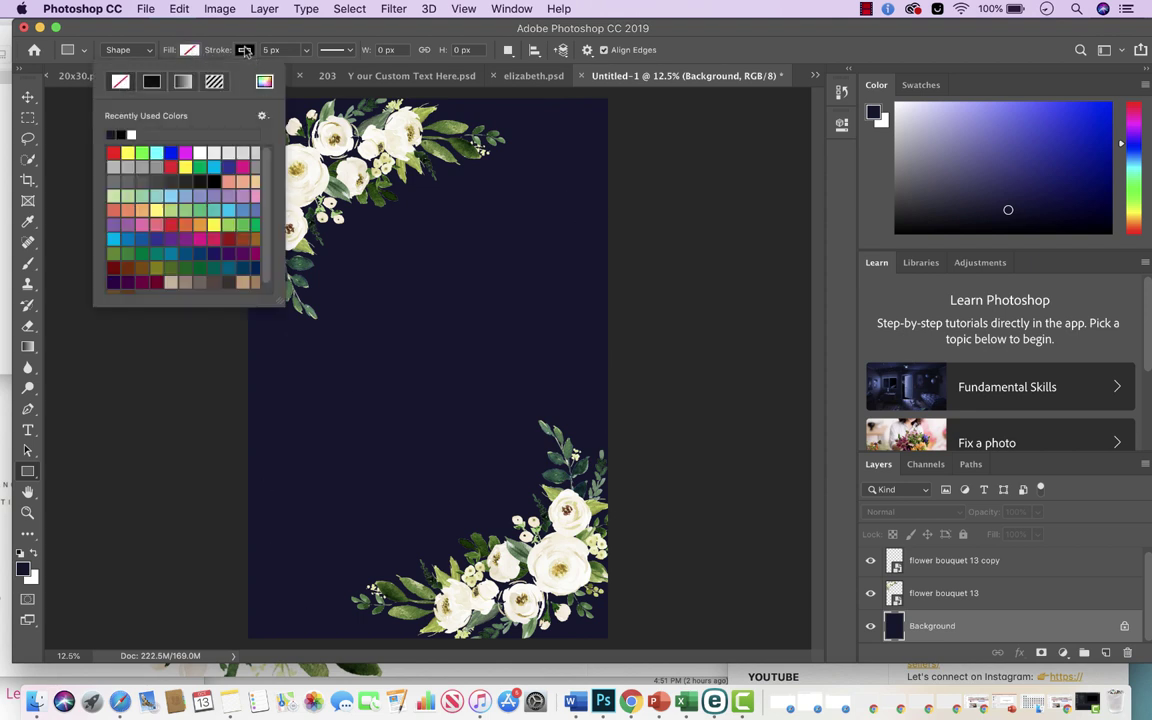
click(245, 50)
click(186, 134)
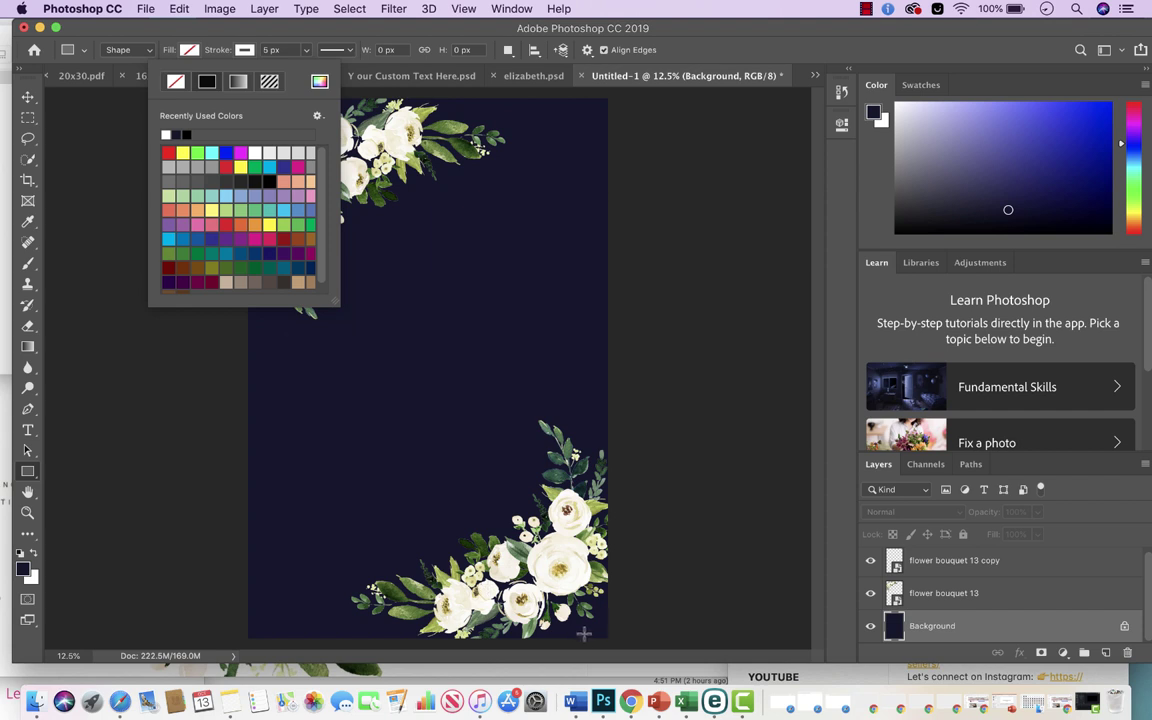
click(1001, 637)
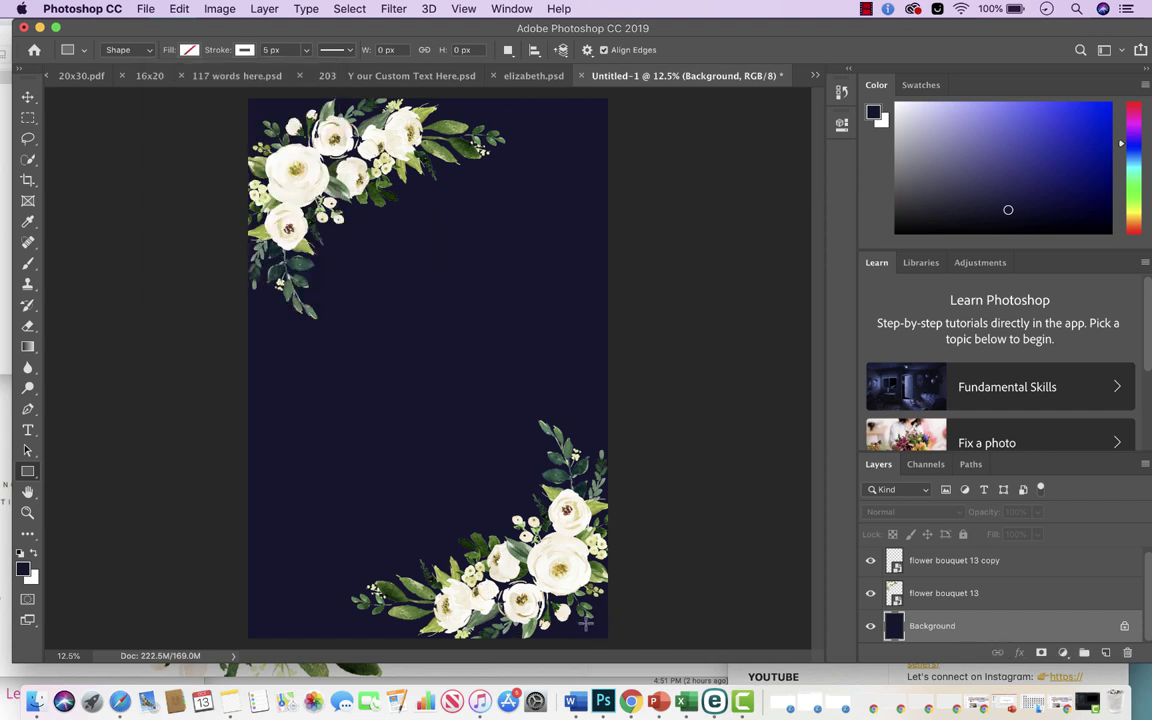
drag(598, 624, 260, 106)
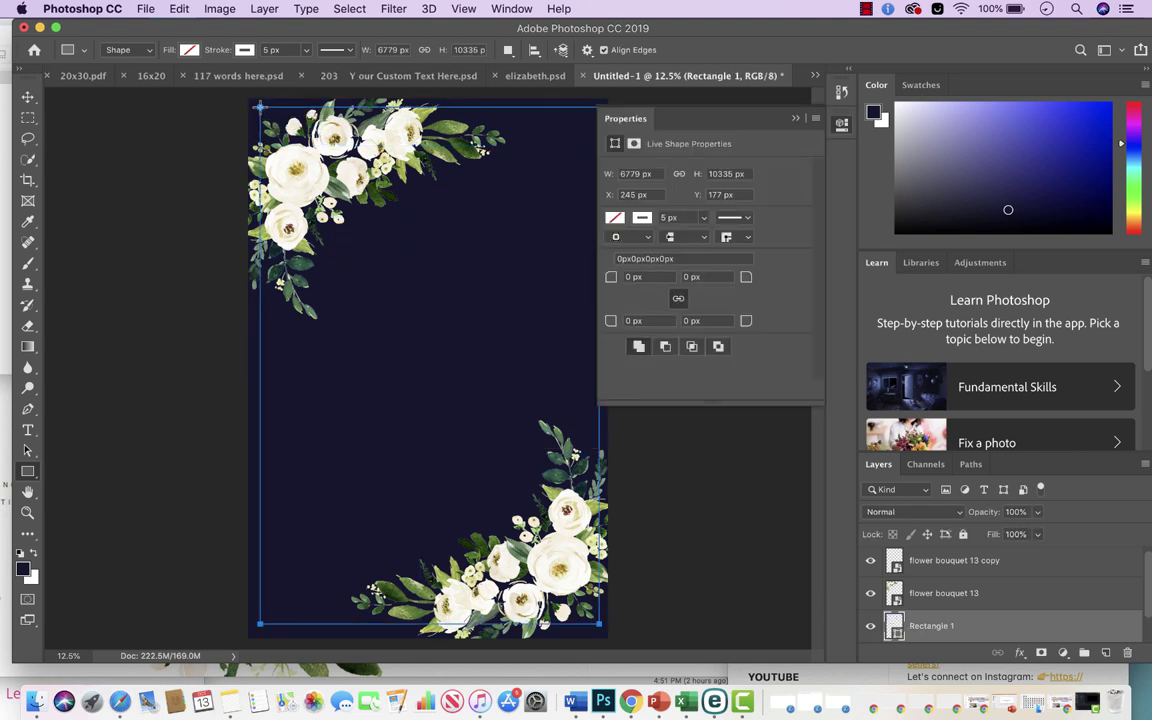
click(796, 120)
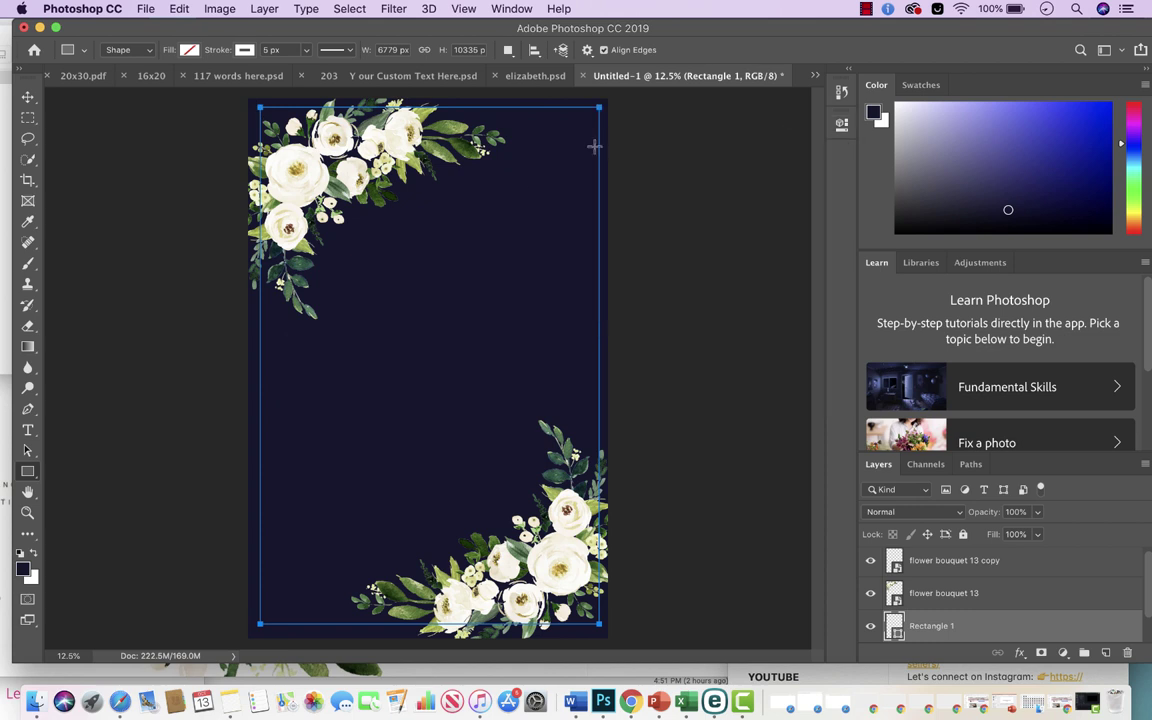
Step: Set the border rectangle's stroke width to 15 px and deselect the shape
click(28, 97)
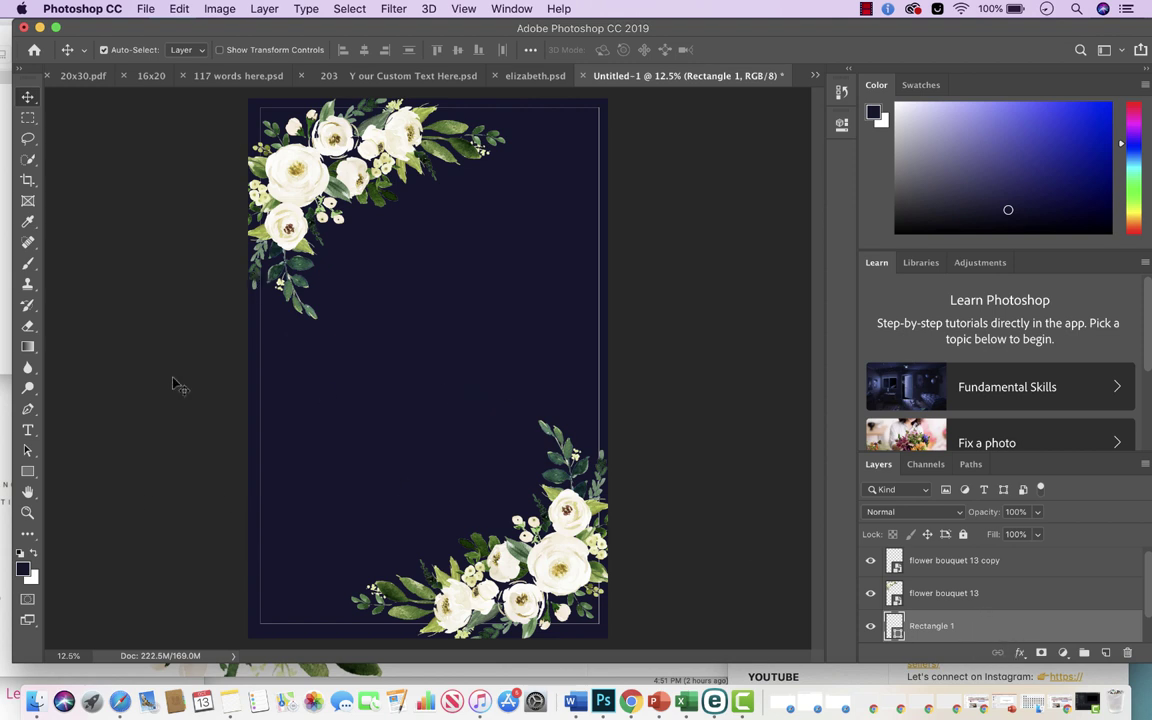
click(28, 471)
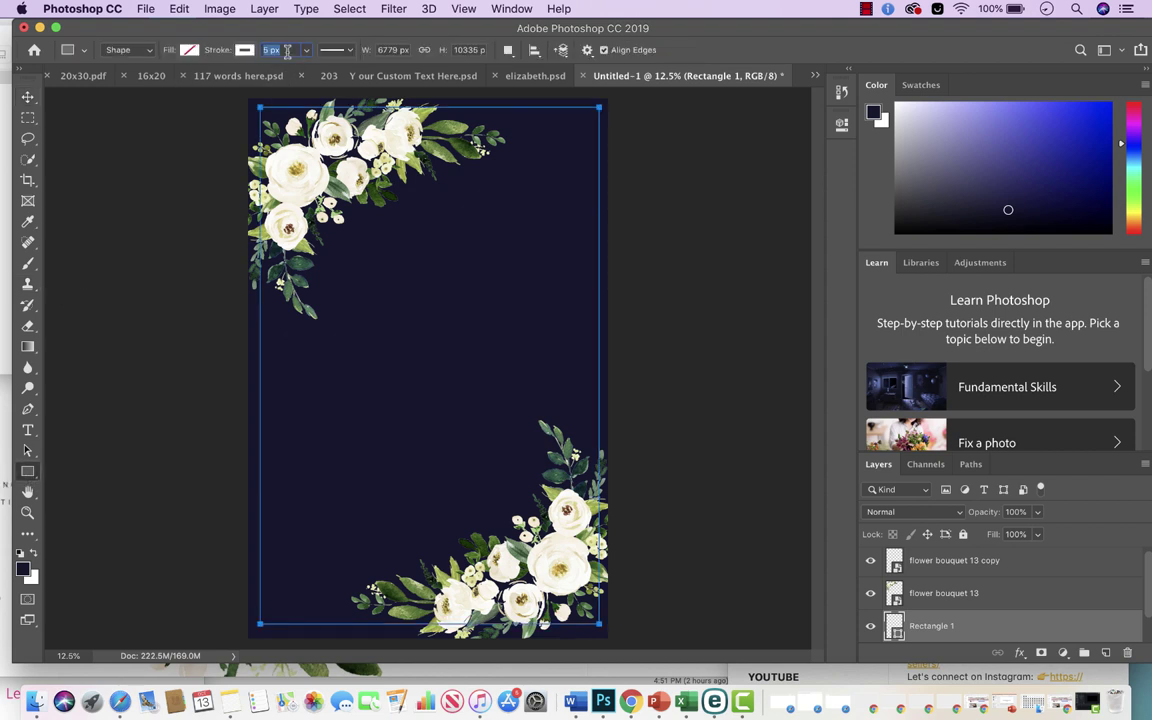
text(15)
key(Return)
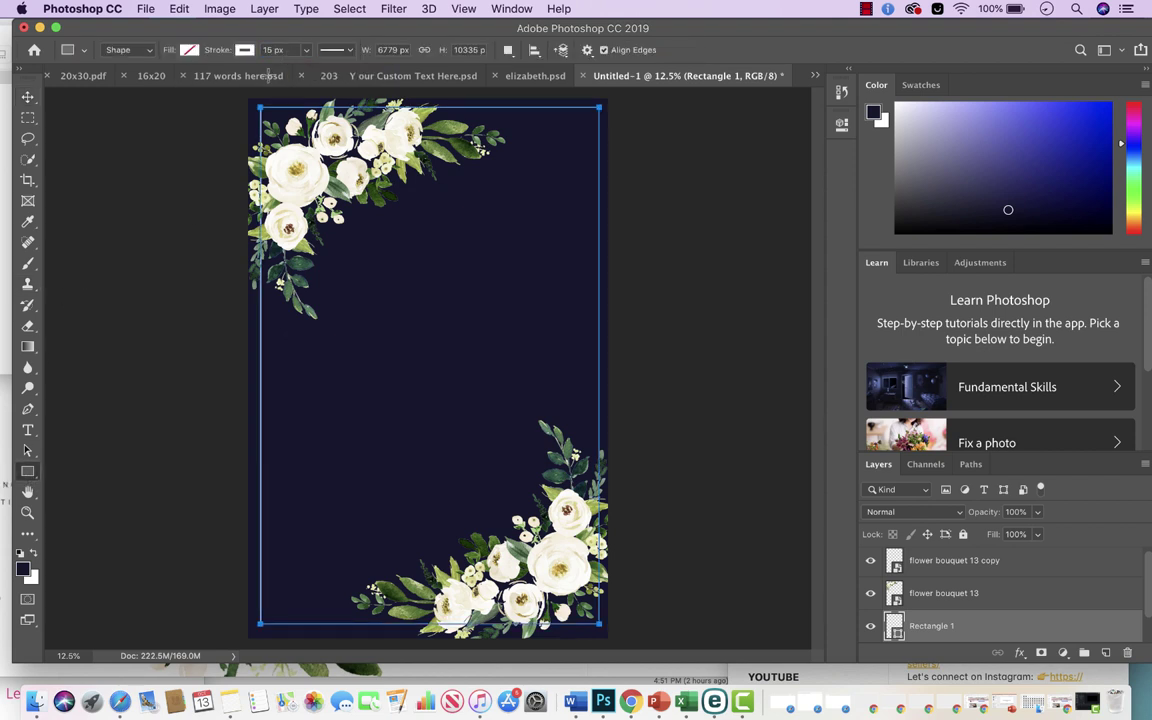
click(28, 96)
click(245, 350)
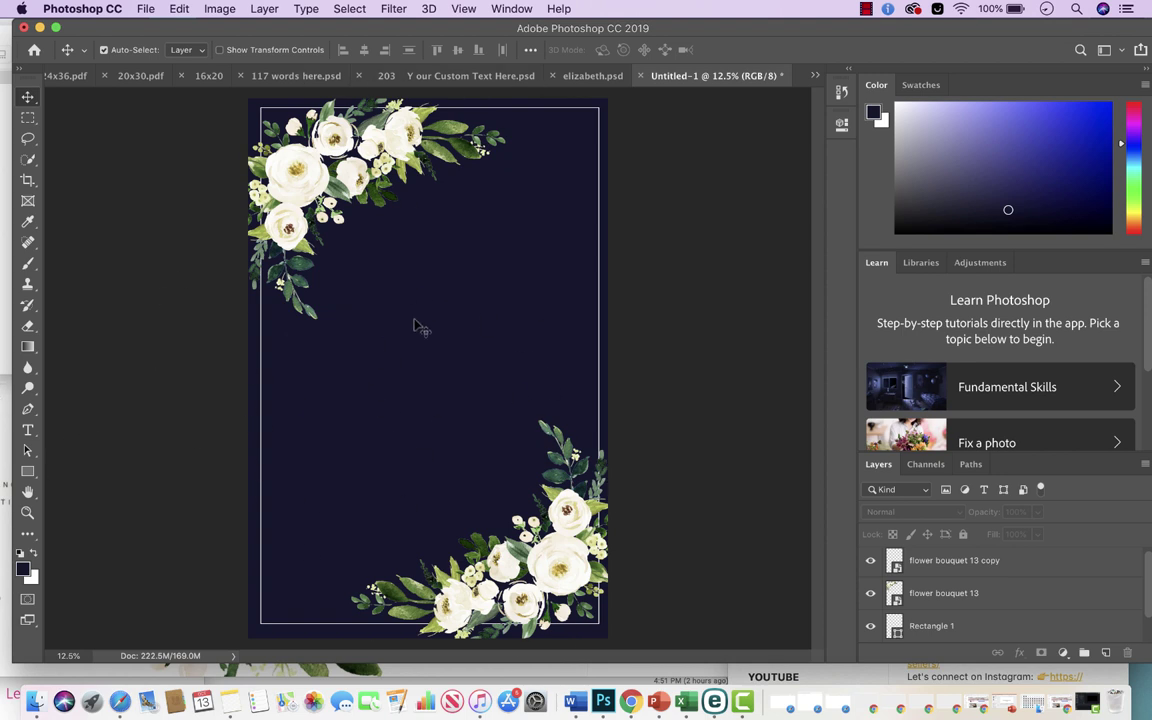
Step: Select the Background layer and set the Horizontal Type tool's font to Allura
scroll(983, 598, down, 1)
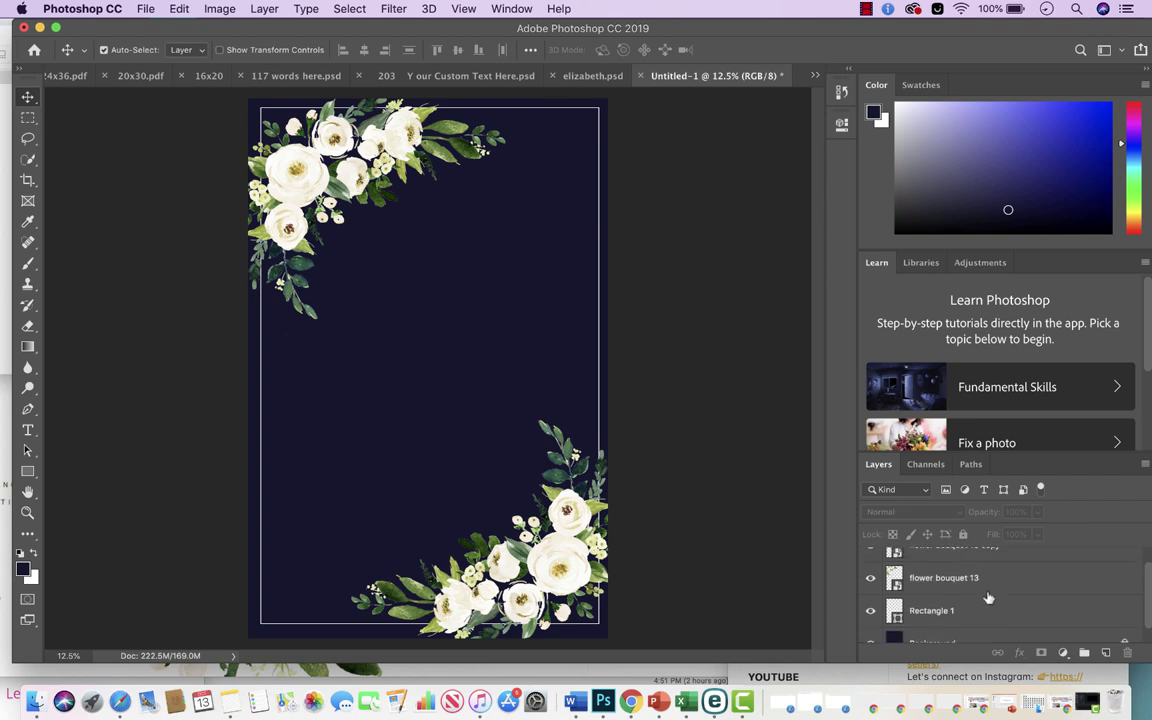
click(1022, 632)
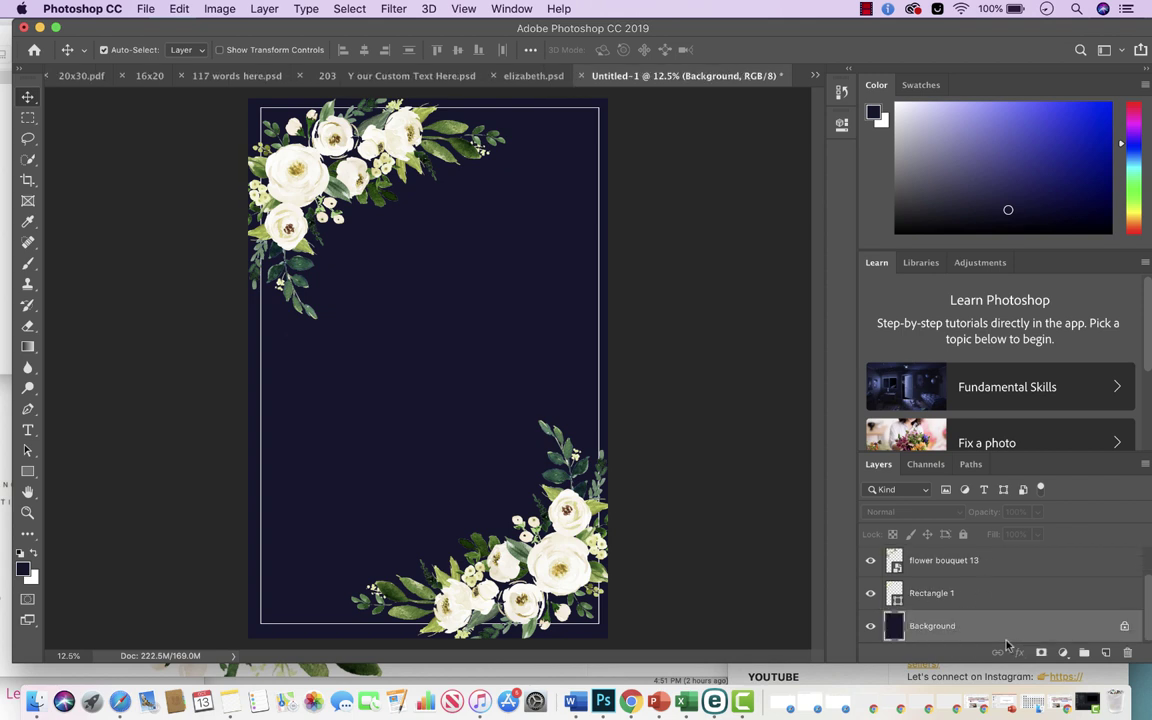
click(30, 432)
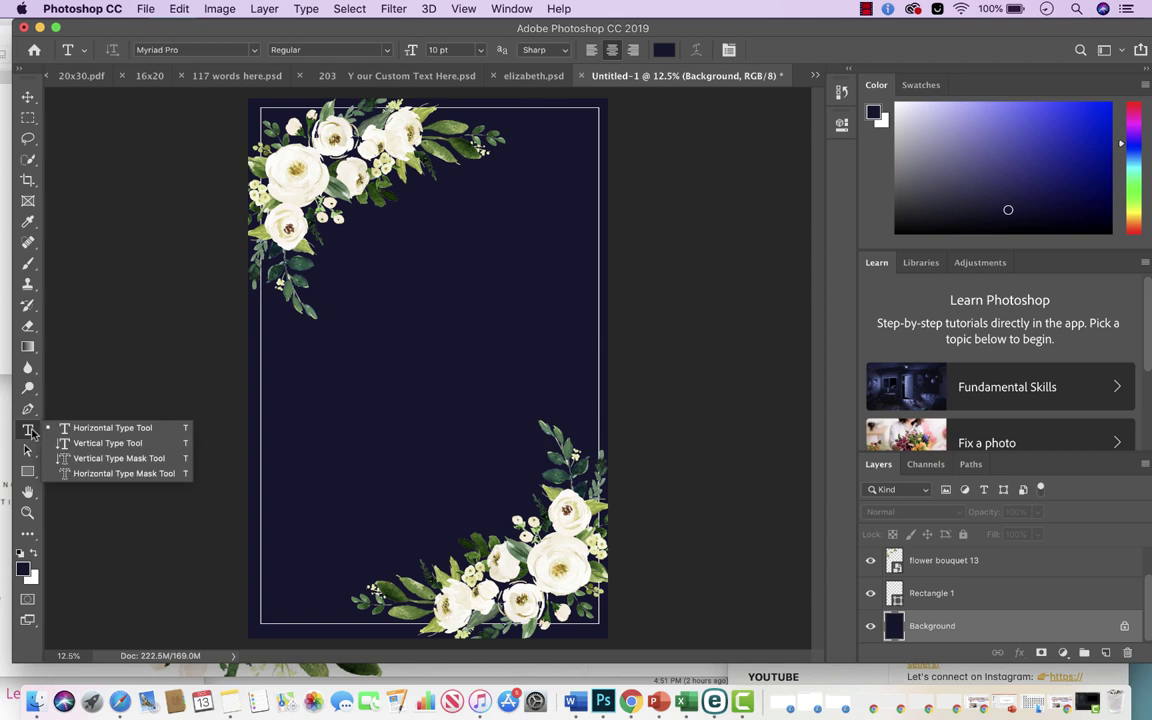
click(254, 52)
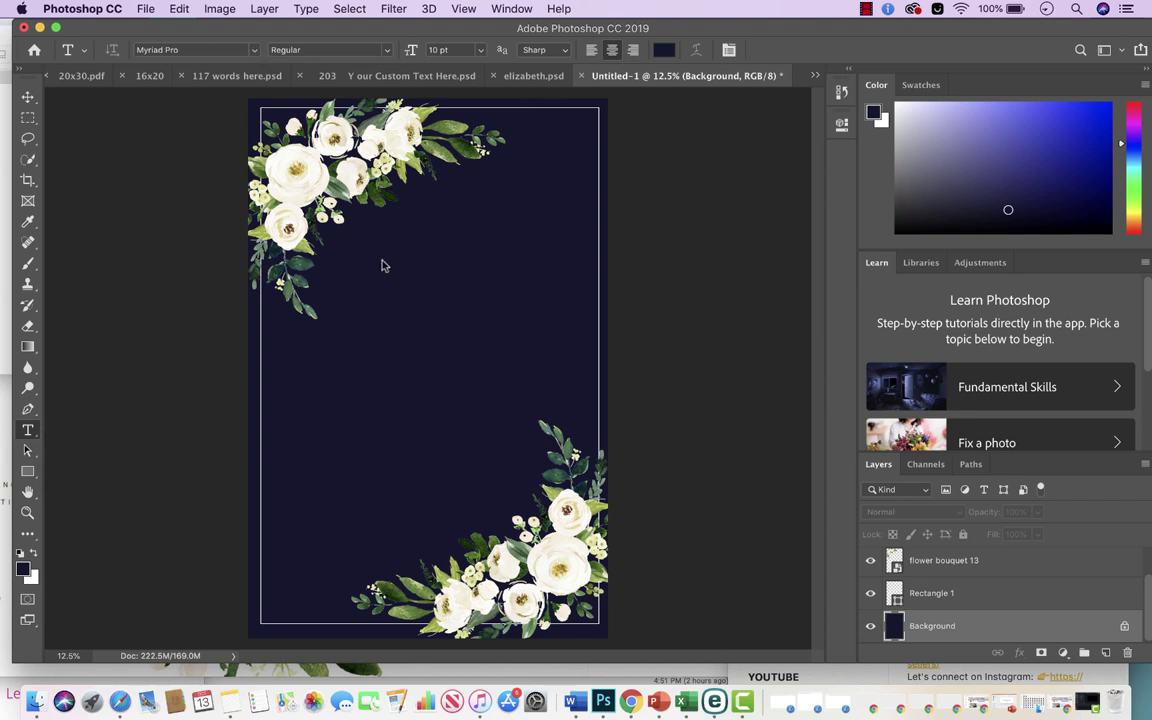
click(254, 49)
scroll(303, 360, down, 1)
scroll(303, 360, down, 10)
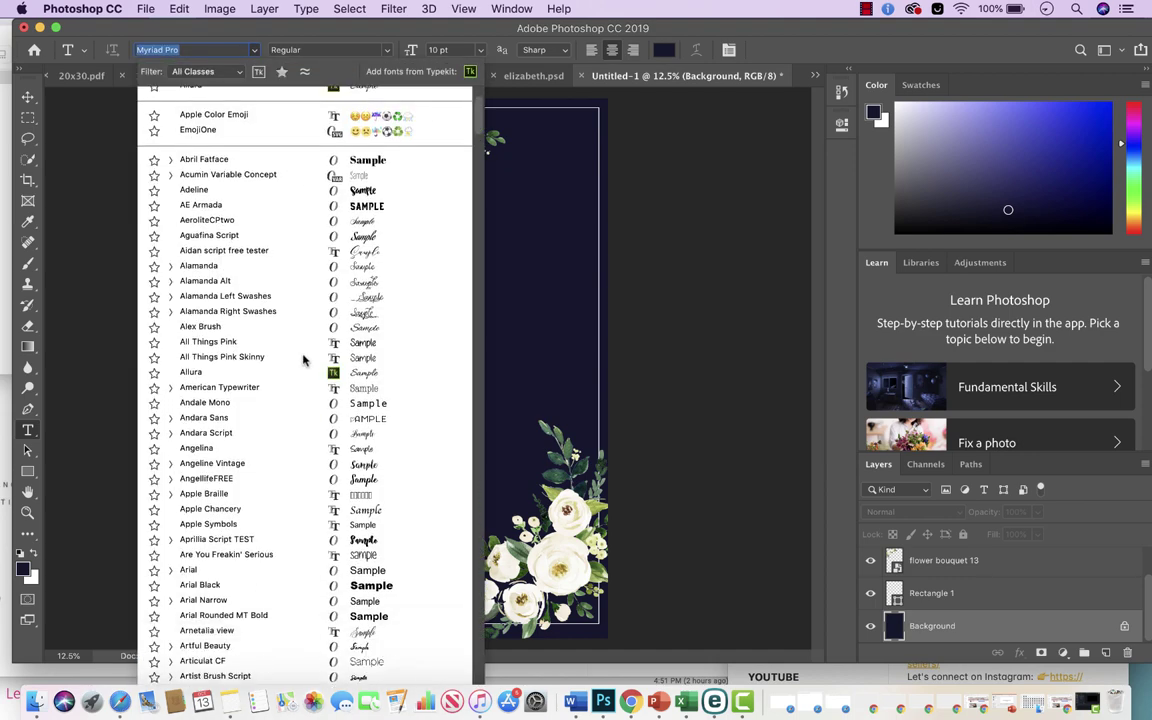
scroll(303, 360, up, 3)
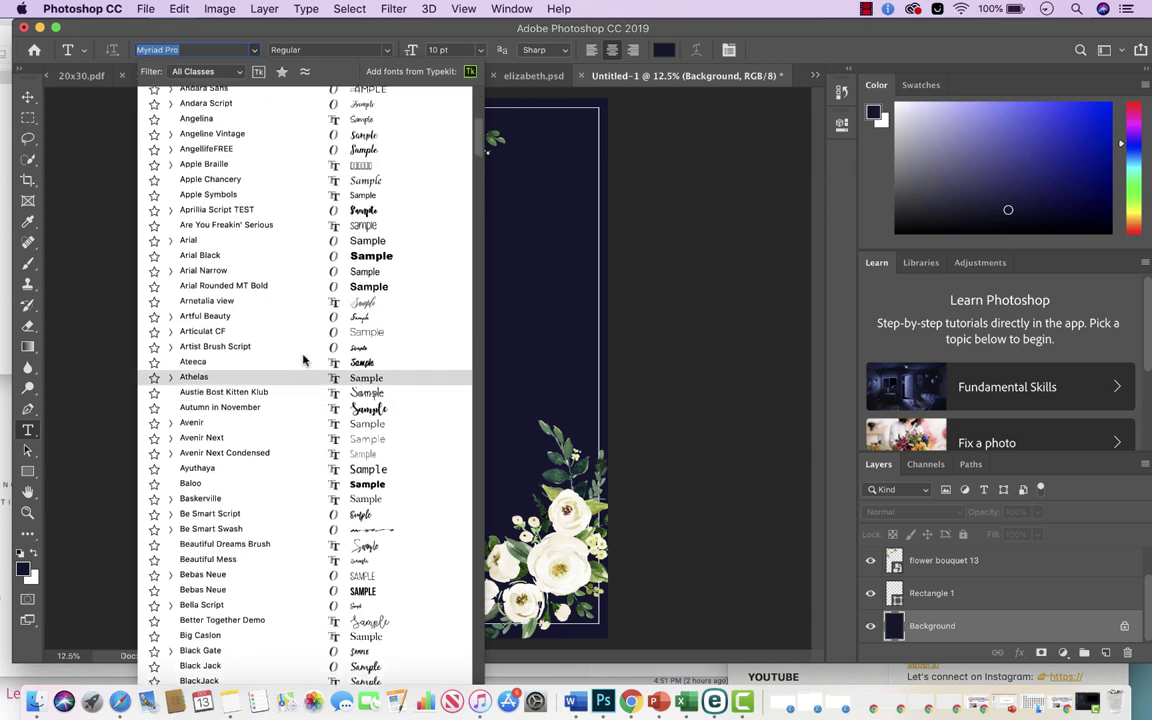
scroll(303, 360, up, 4)
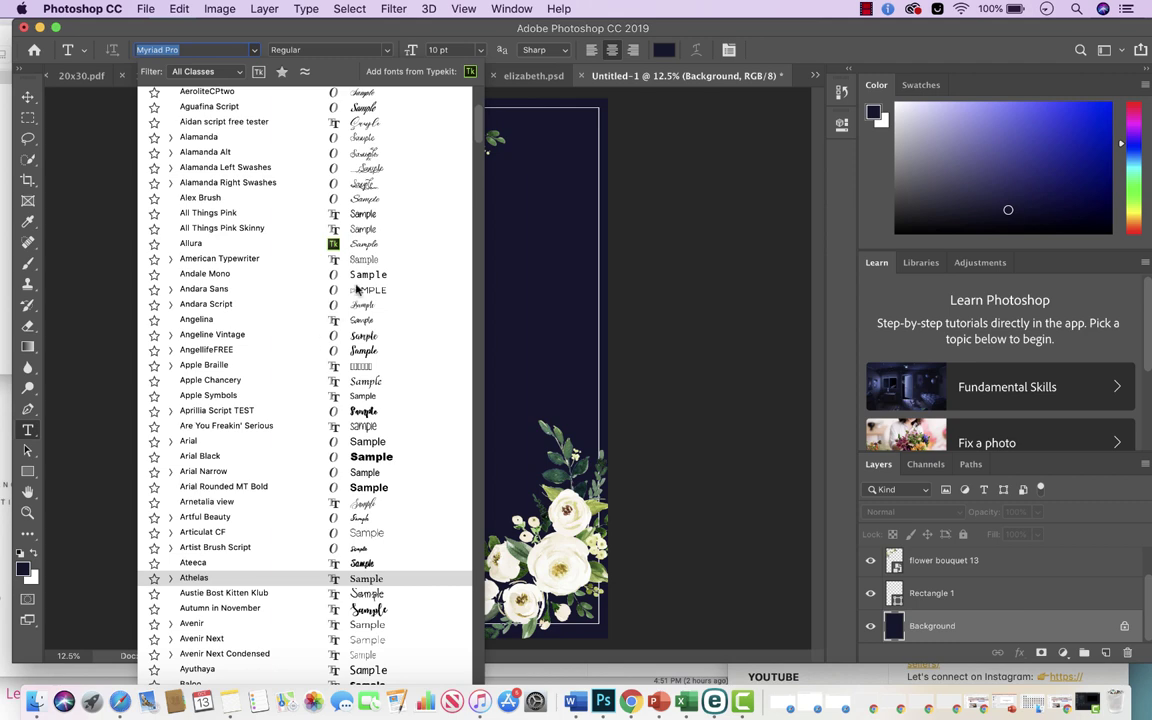
click(366, 245)
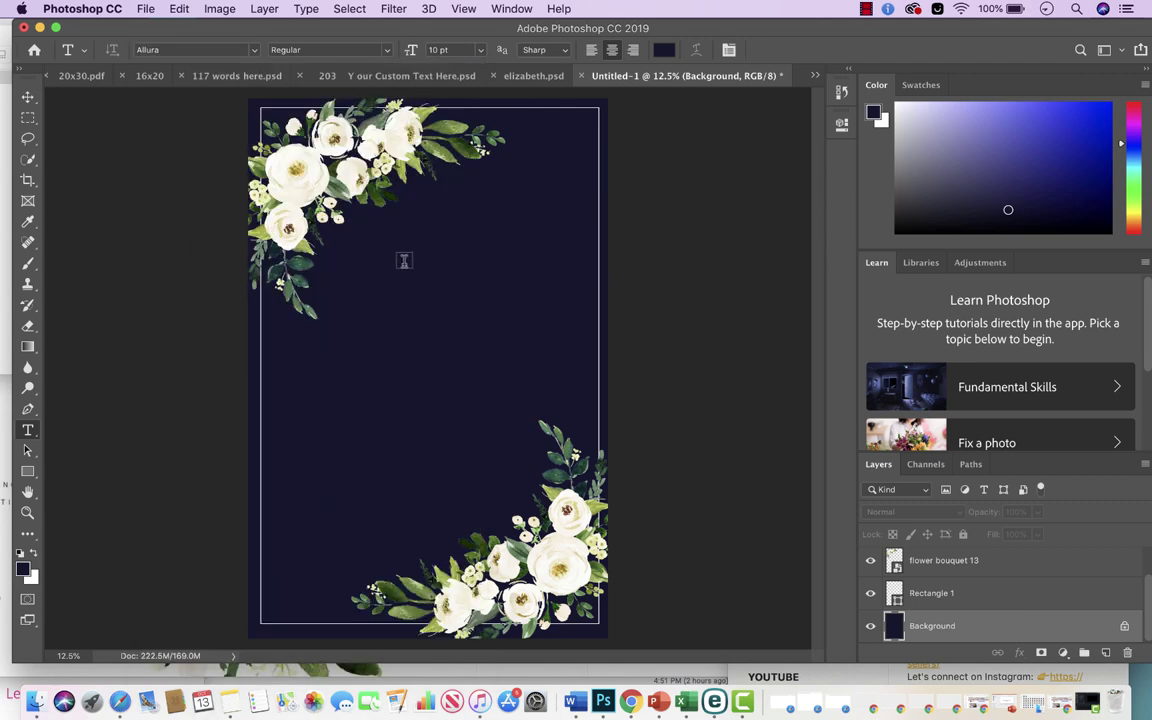
Step: Set the text color to white ffffff and start a 200 pt text line below the upper-left bouquet
click(663, 49)
click(287, 214)
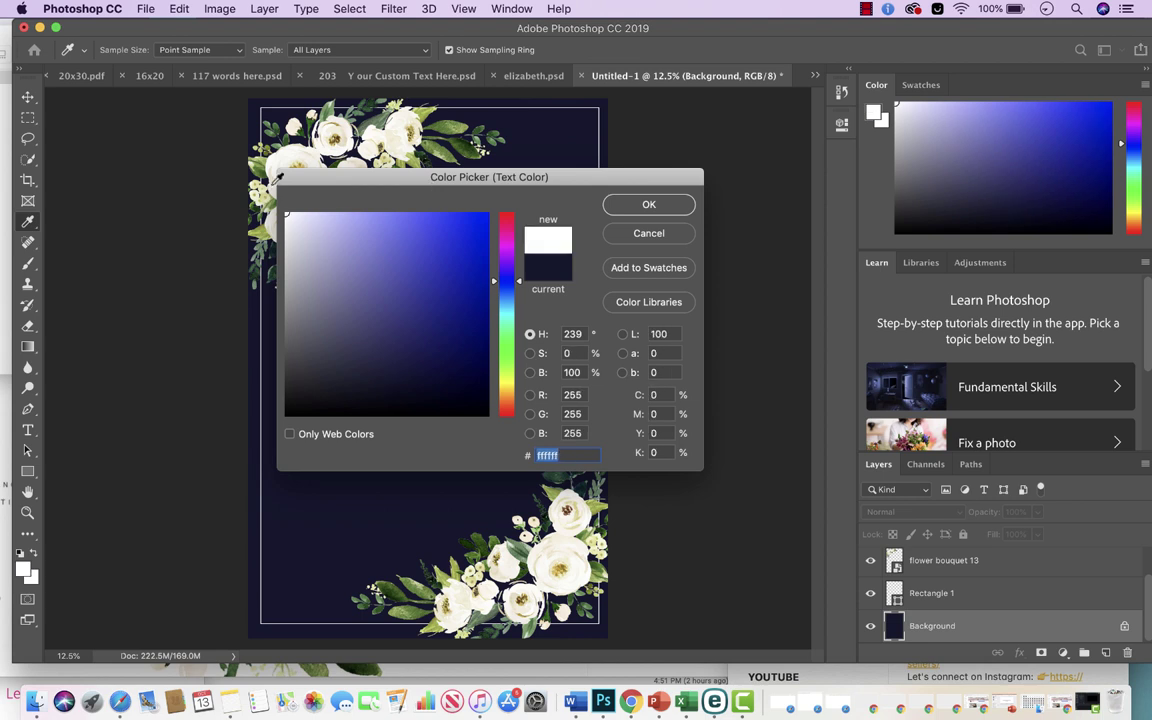
click(671, 207)
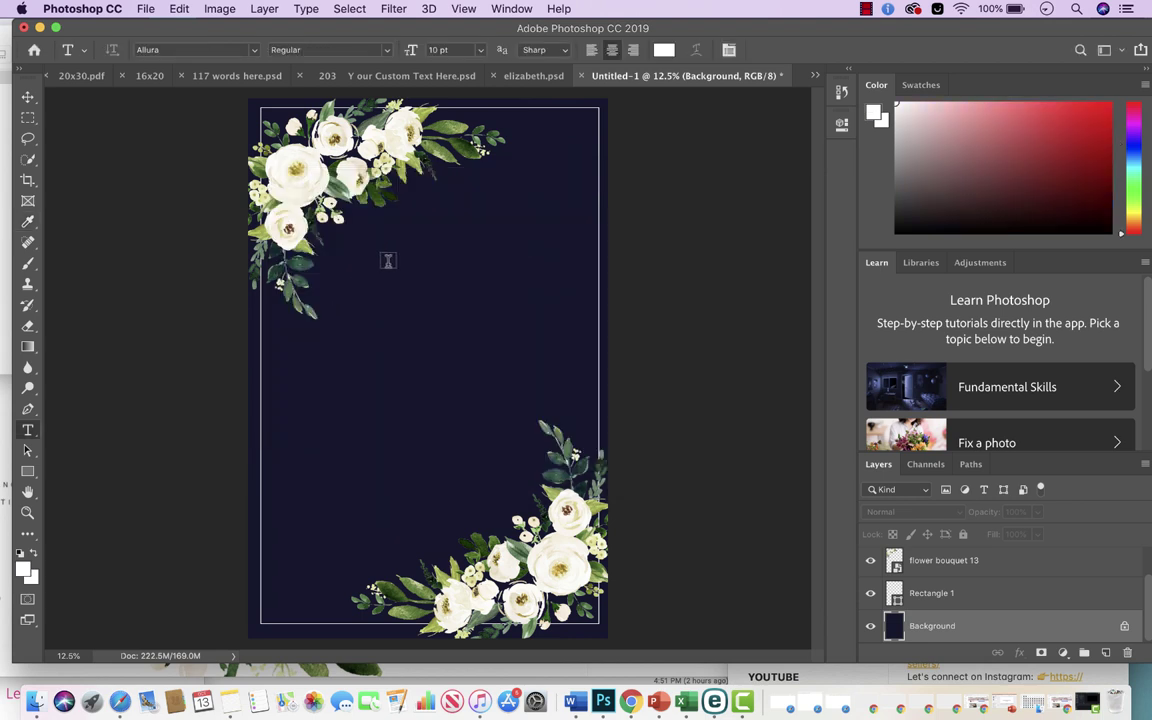
click(388, 262)
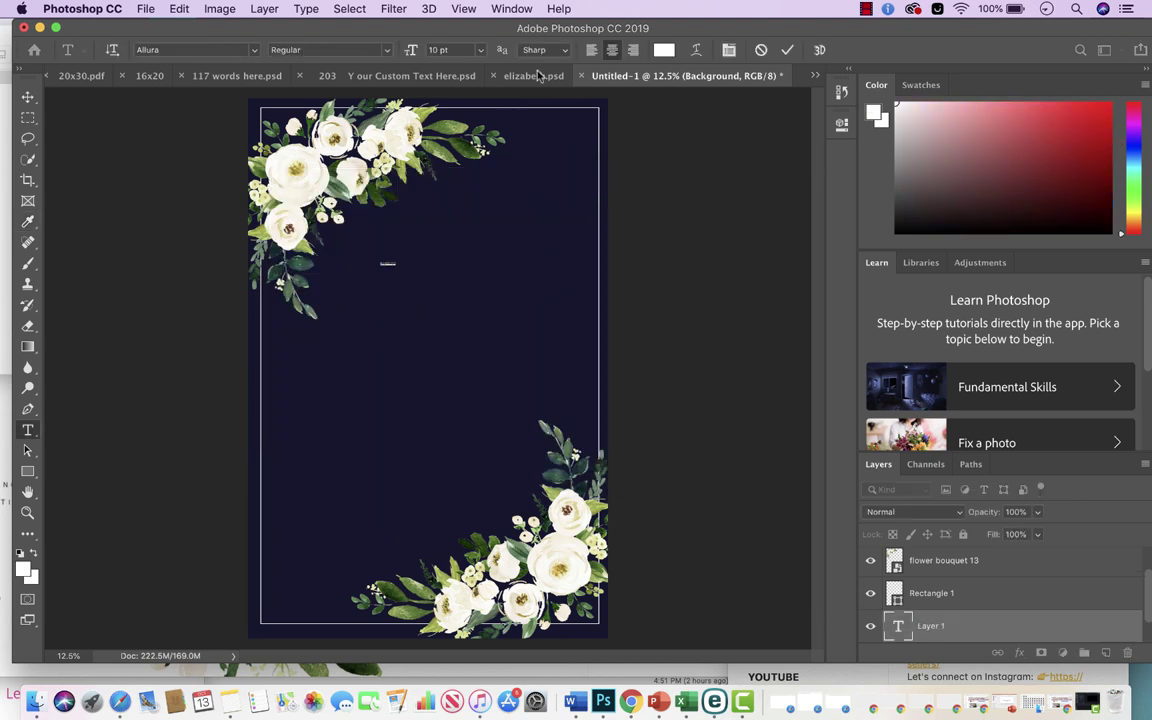
text(200)
key(Return)
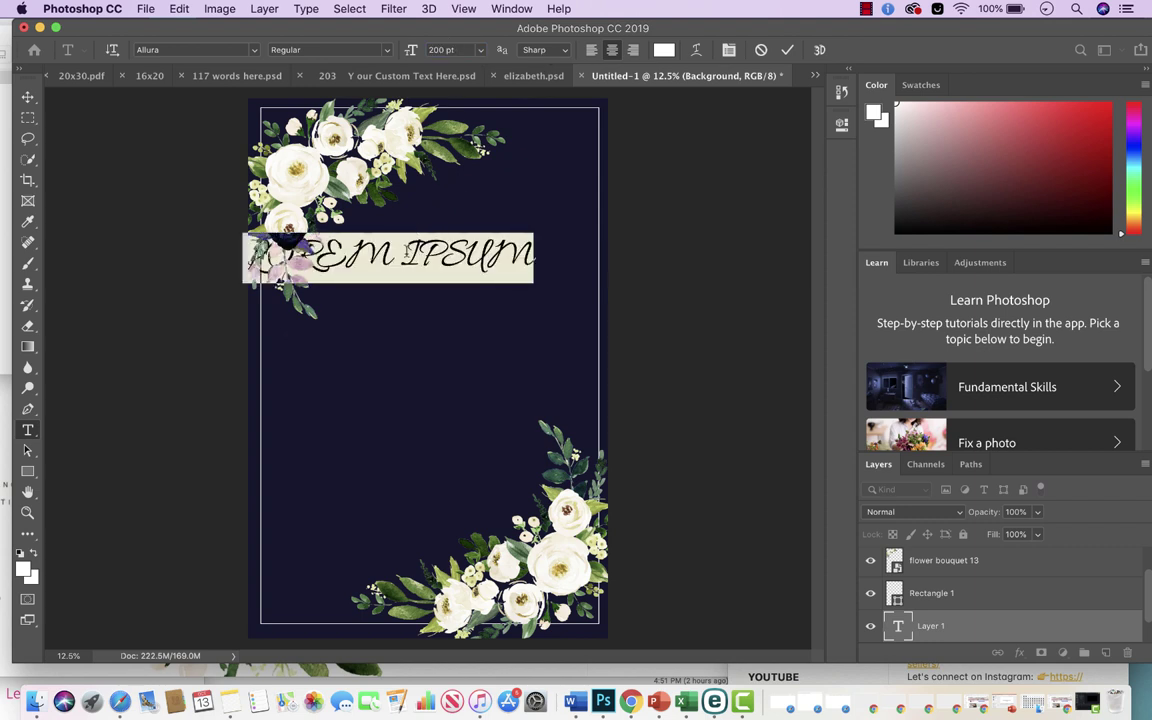
Step: Replace the placeholder text below the upper-left bouquet with a capital "W" to begin the welcome line
double_click(405, 253)
triple_click(405, 253)
text(W)
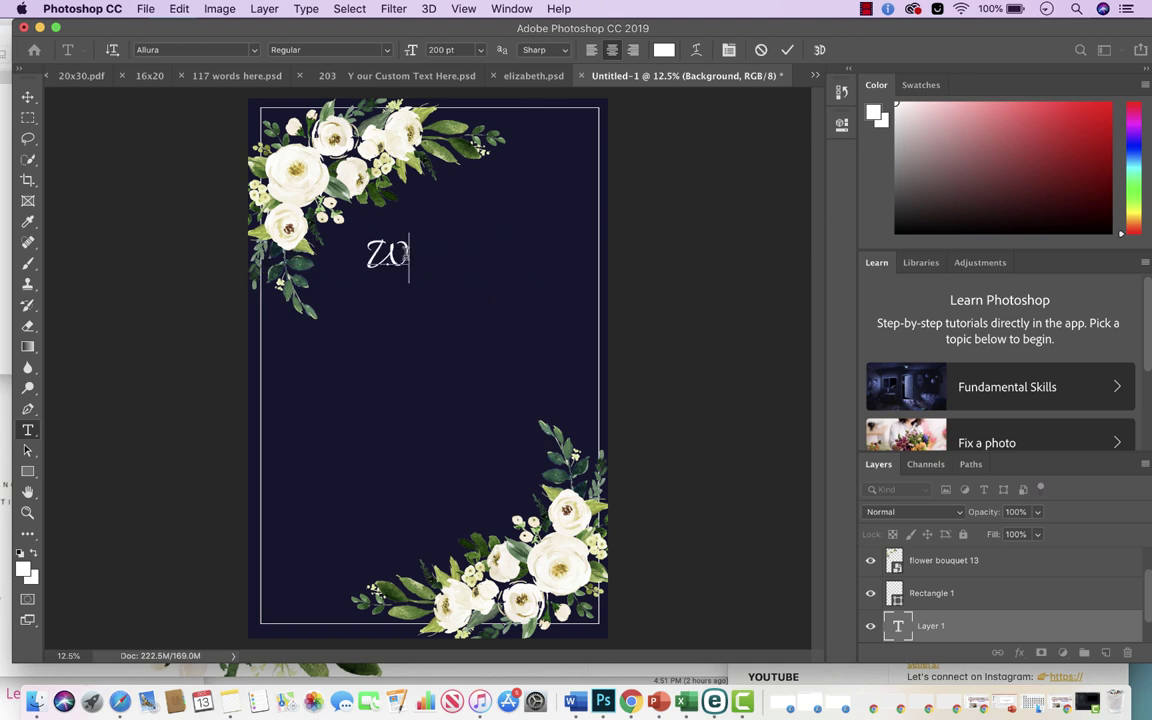
key(BackSpace)
text(WEC)
key(BackSpace)
key(BackSpace)
text(E)
key(BackSpace)
text(E)
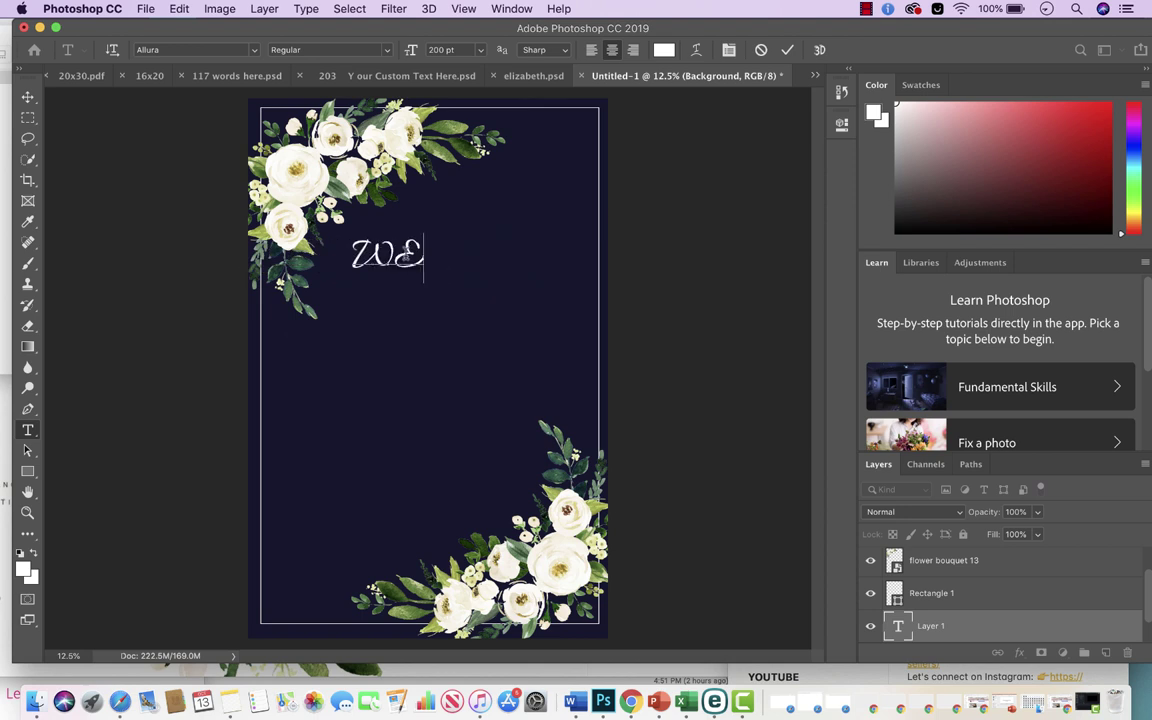
key(BackSpace)
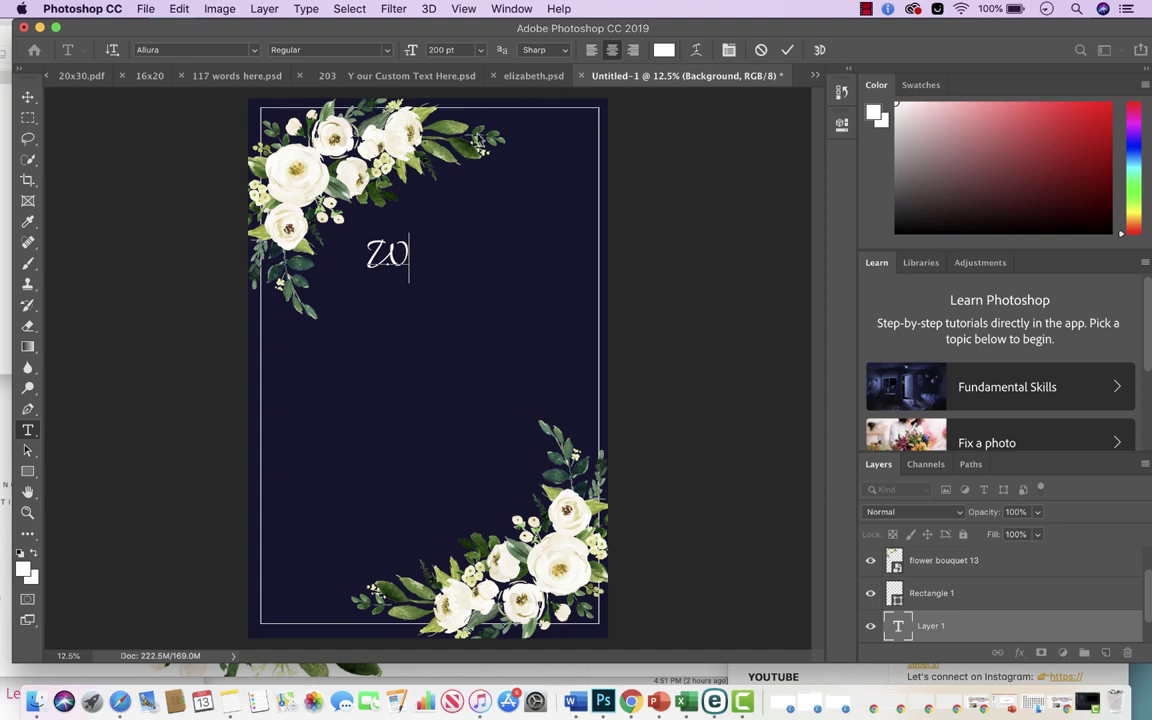
Step: Turn off All Caps for the text and complete the line as "Welcome to"
click(463, 10)
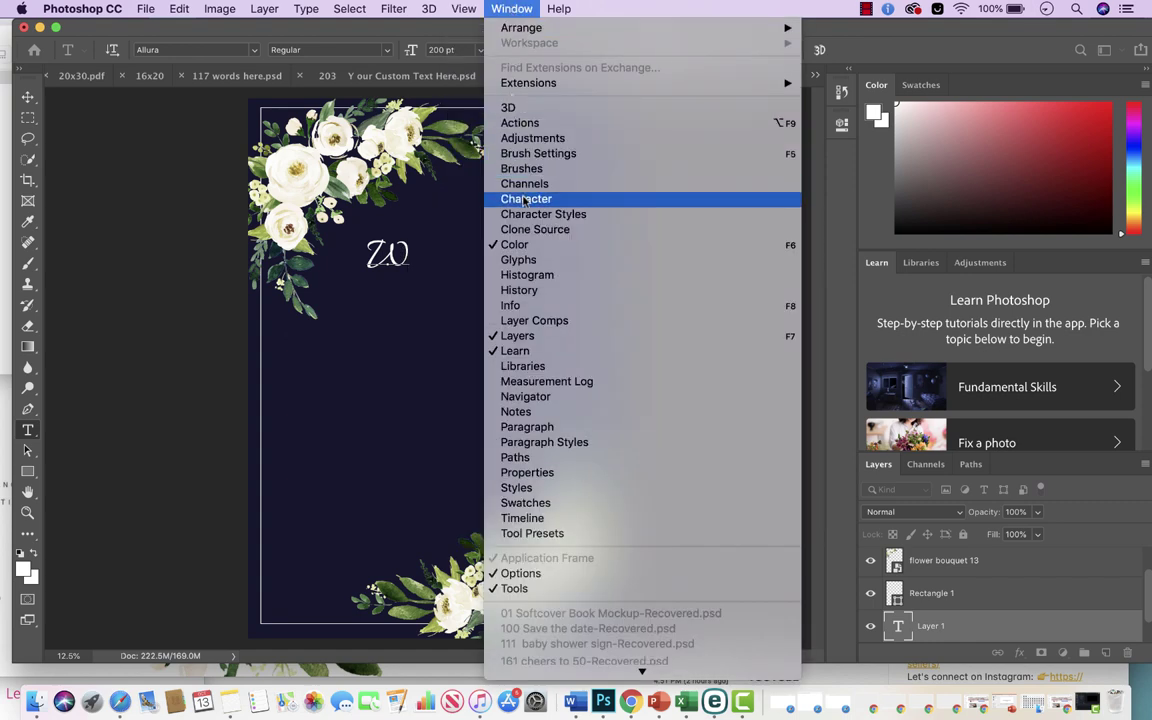
click(524, 199)
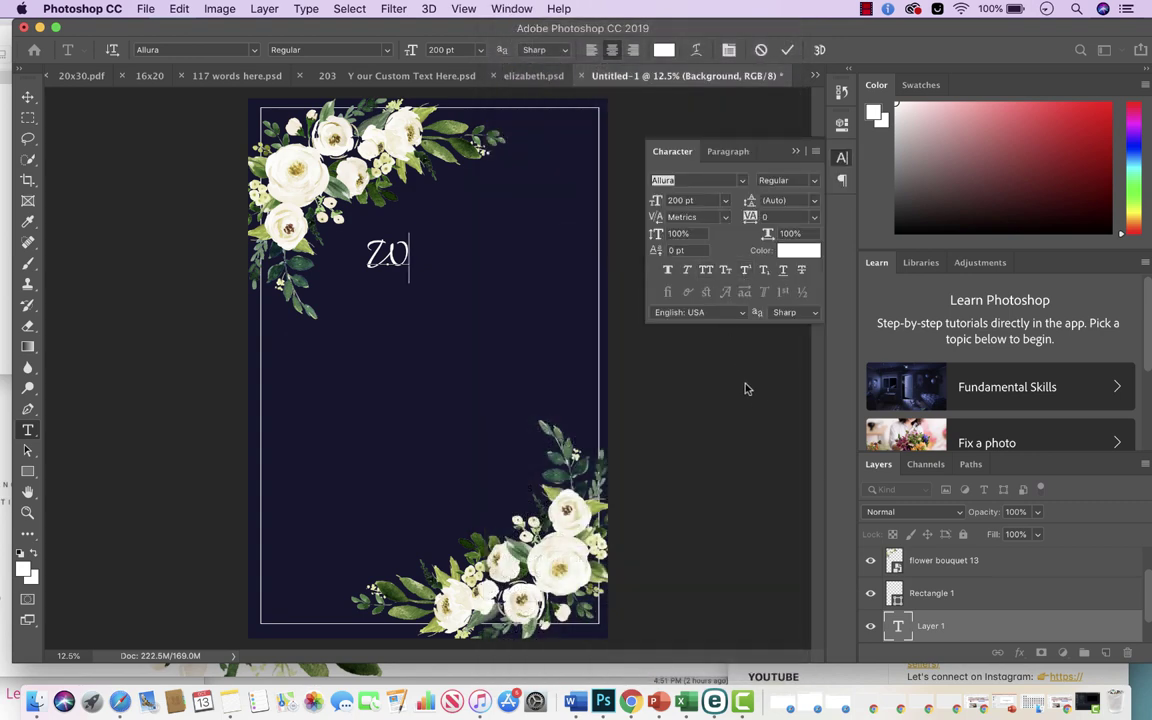
text(elcome)
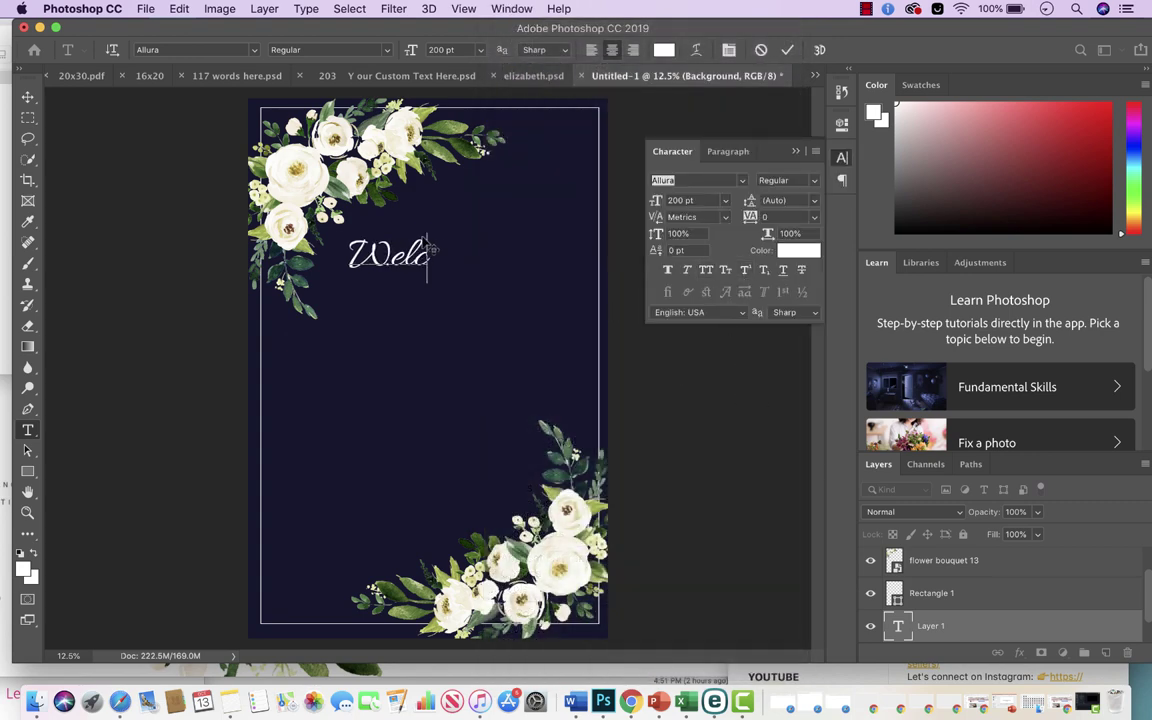
click(796, 151)
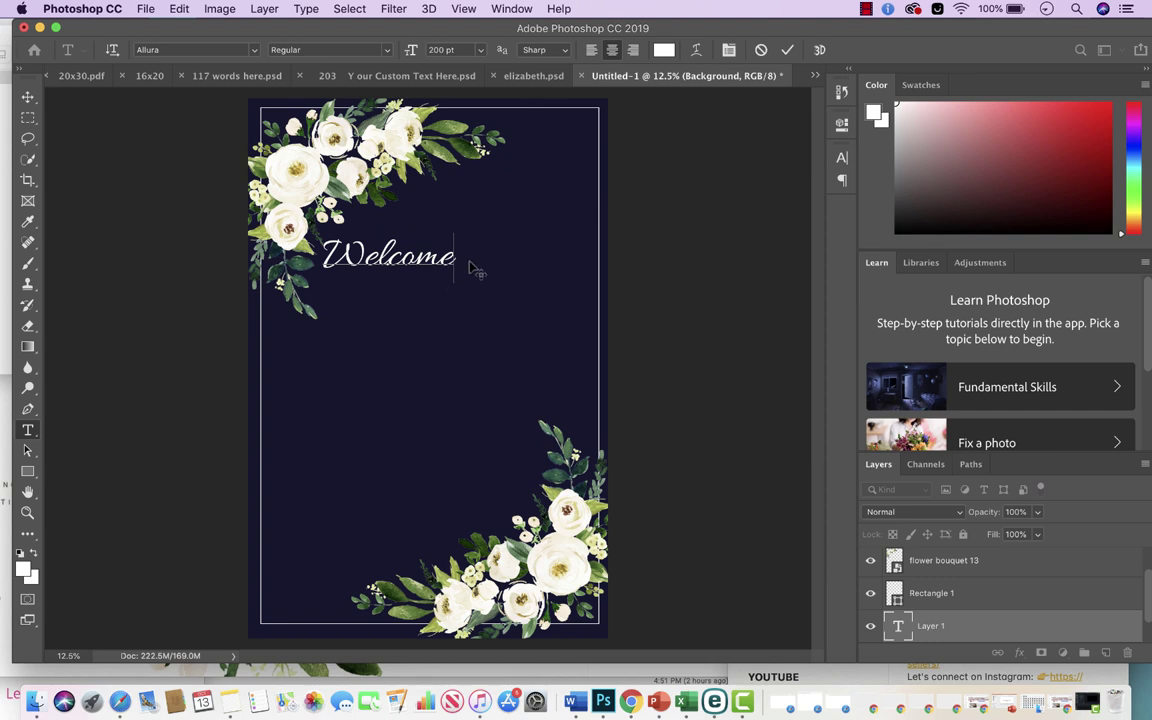
text(to)
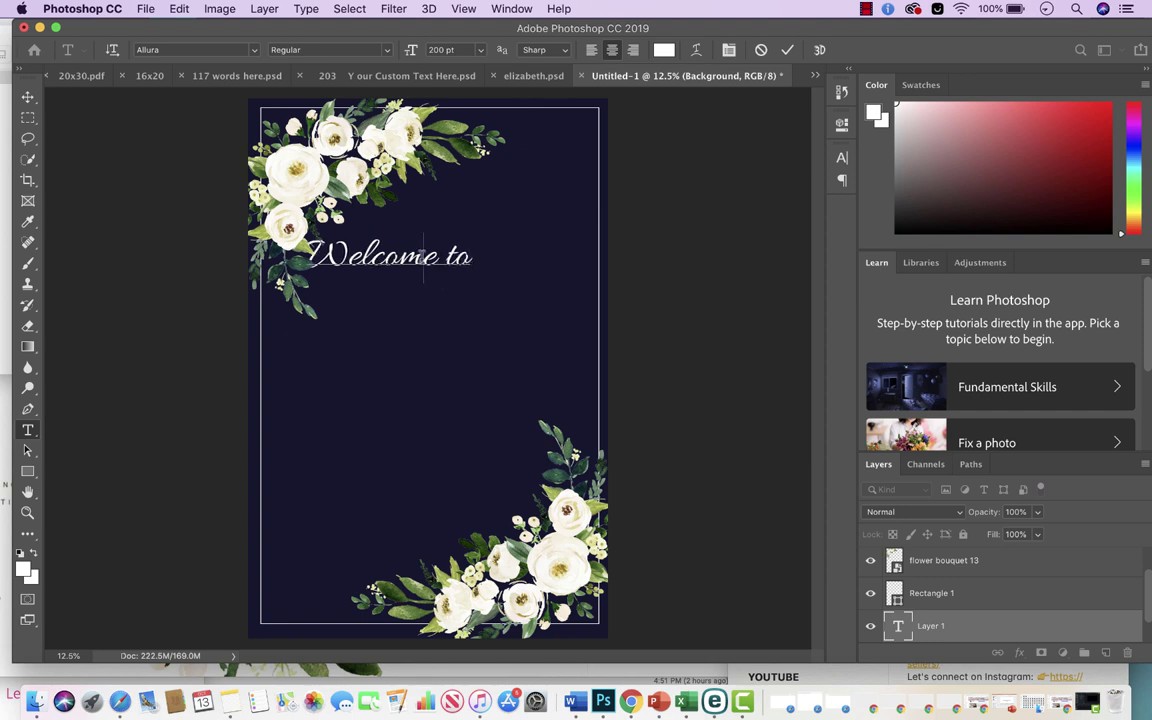
Step: Set the "Welcome to" font size to 250 pt and move the line right and slightly down, clear of the bouquet
triple_click(421, 256)
click(457, 50)
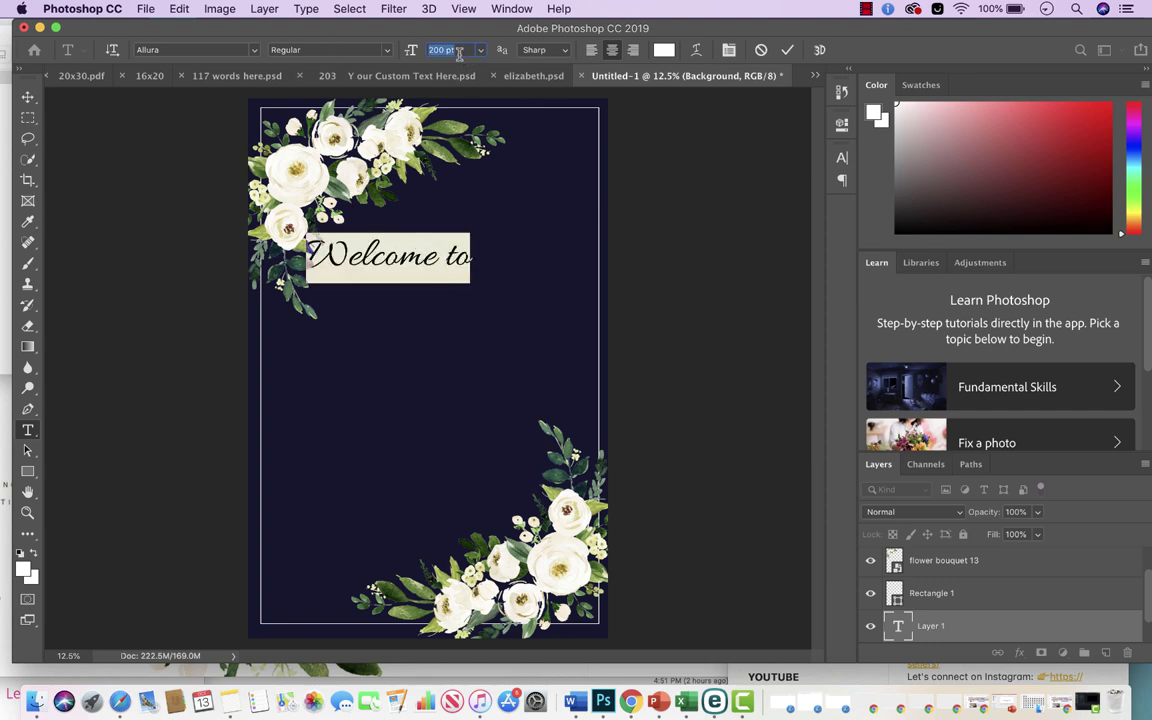
text(250)
key(Return)
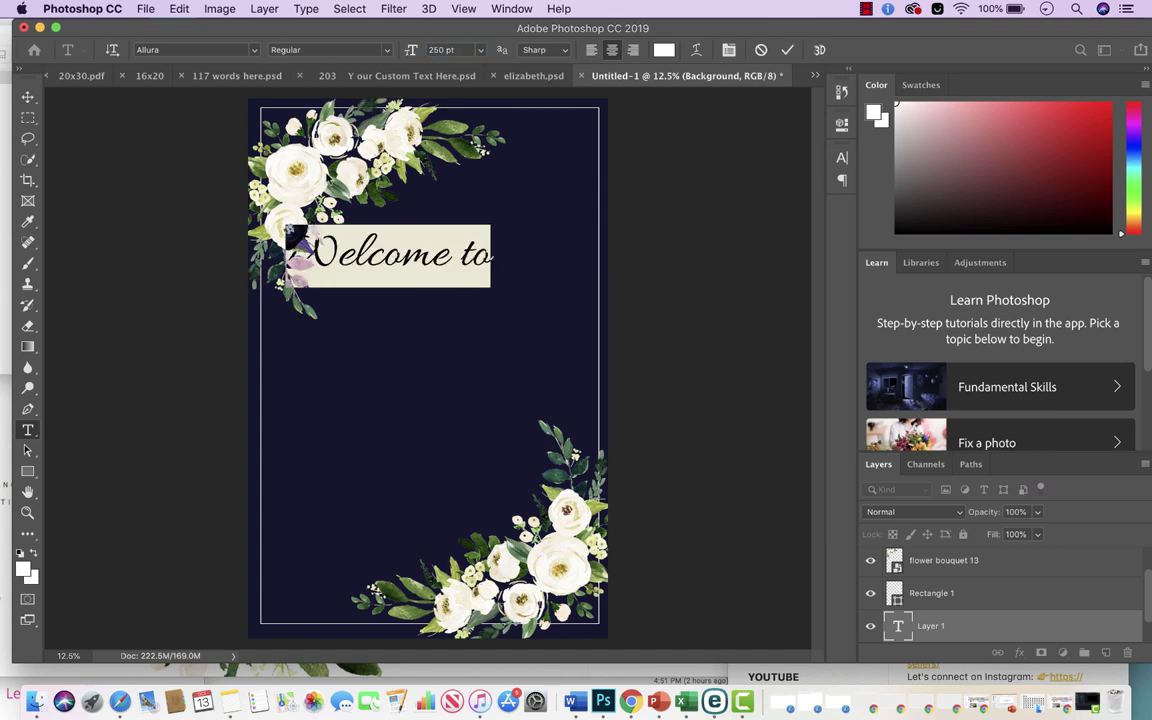
click(28, 97)
drag(443, 267, 473, 272)
Step: Start a new text line below "Welcome to" and set its font size to 220 pt
key(t)
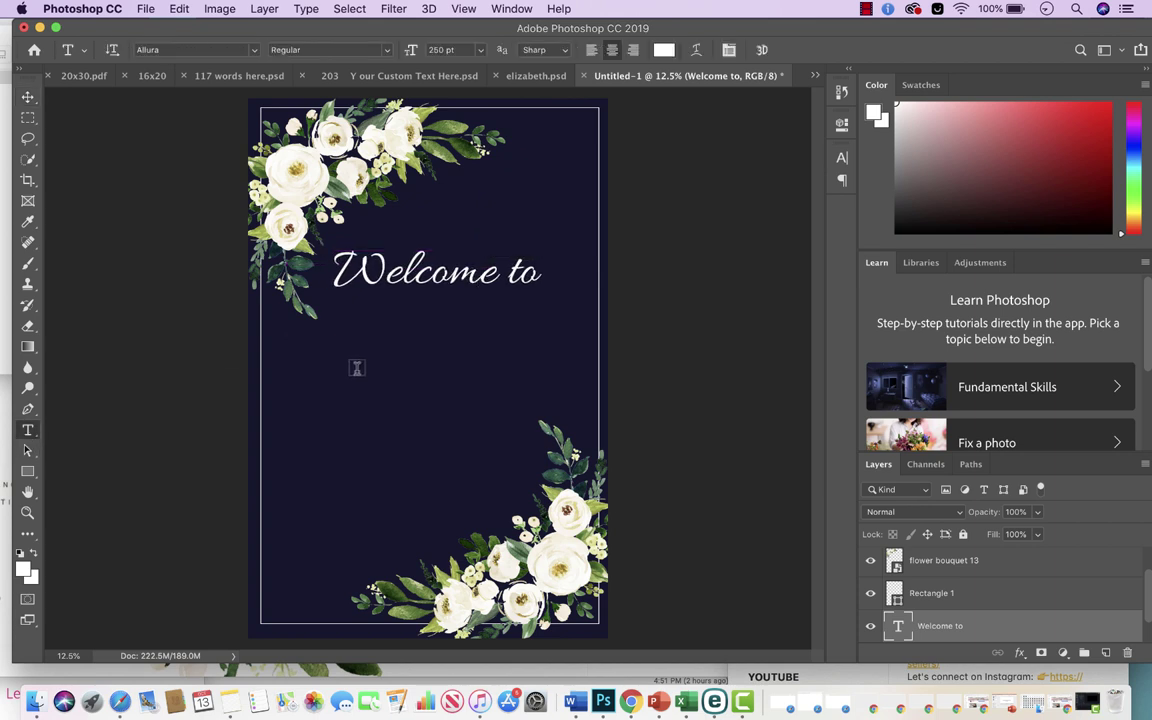
click(356, 368)
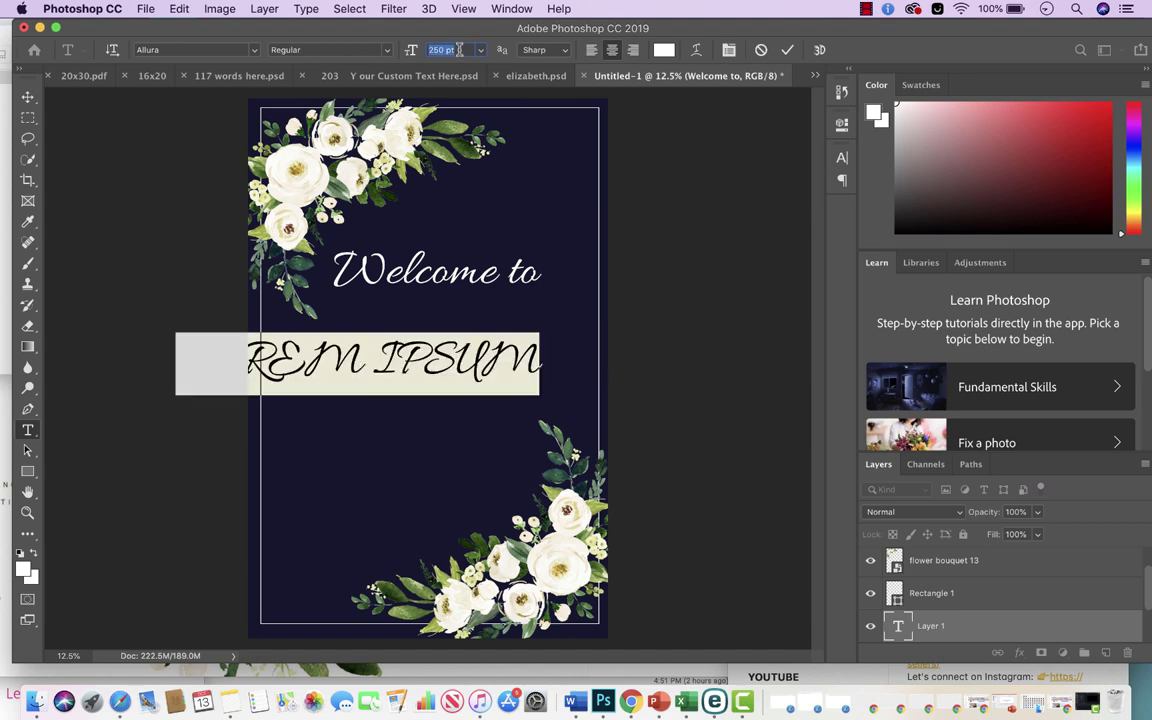
text(220)
key(Return)
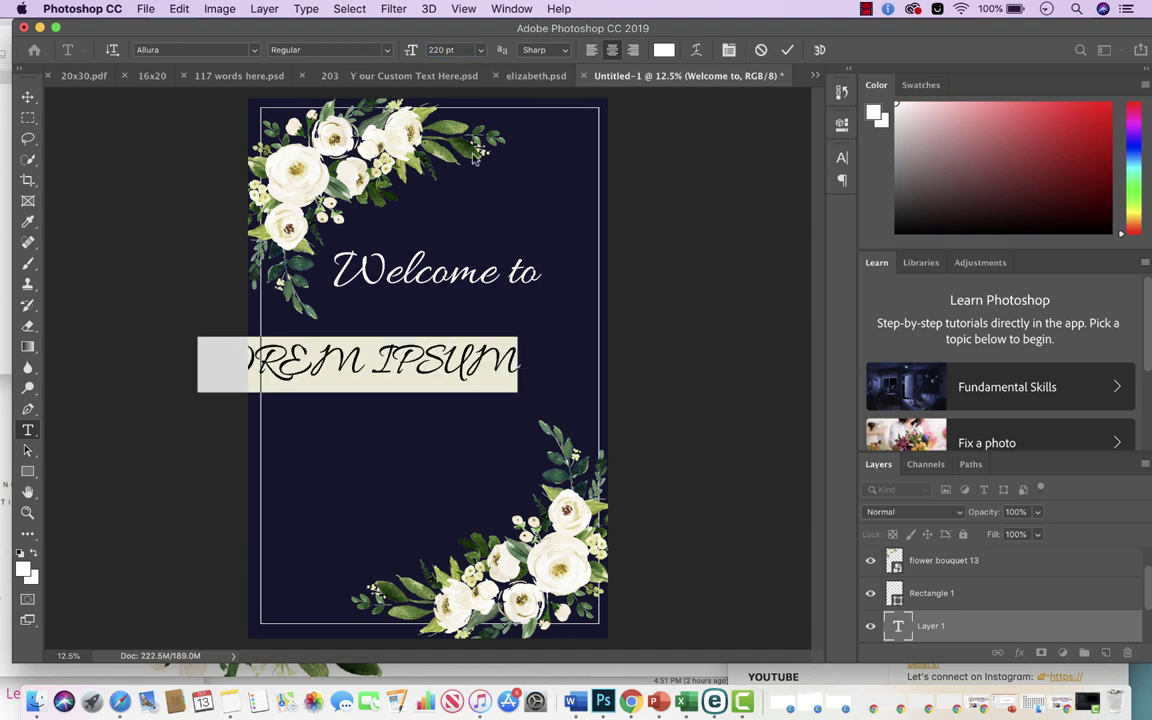
click(718, 224)
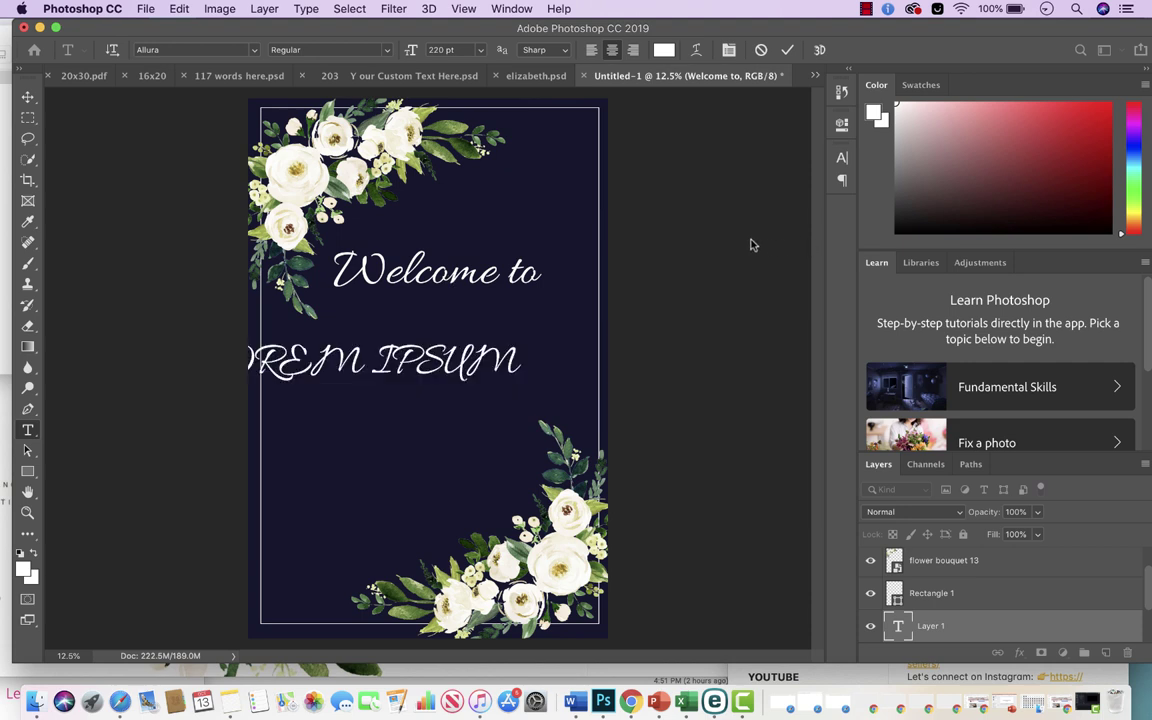
Step: Select the placeholder line below "Welcome to" and set its font size to 250 pt
click(468, 258)
triple_click(390, 345)
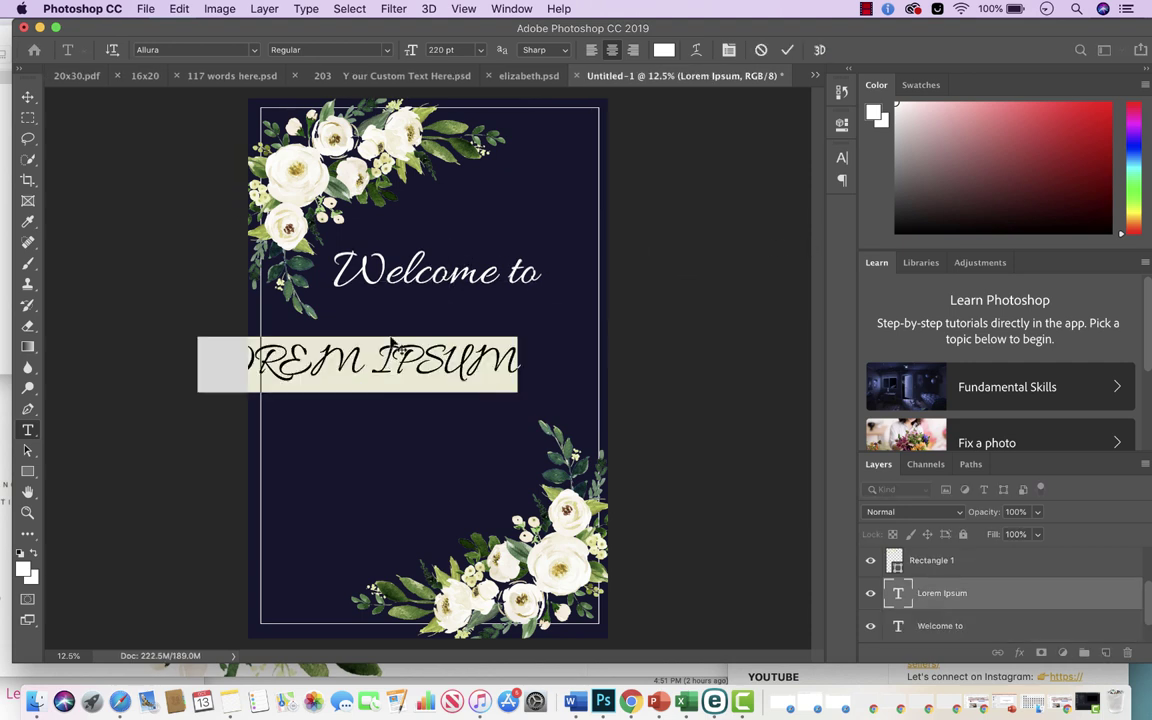
click(438, 49)
text(Nancy)
key(Return)
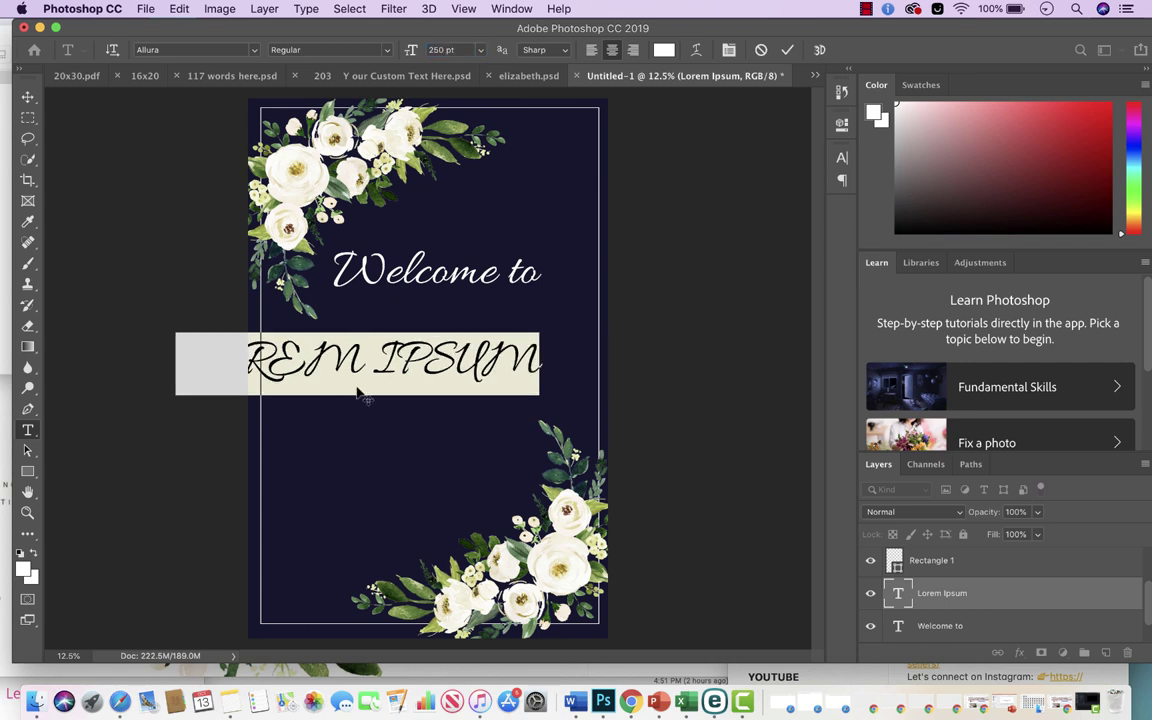
Step: Replace the placeholder line with the capital initial of the first person's name
double_click(425, 366)
triple_click(424, 369)
text(NANC)
key(BackSpace)
key(BackSpace)
key(BackSpace)
text(N)
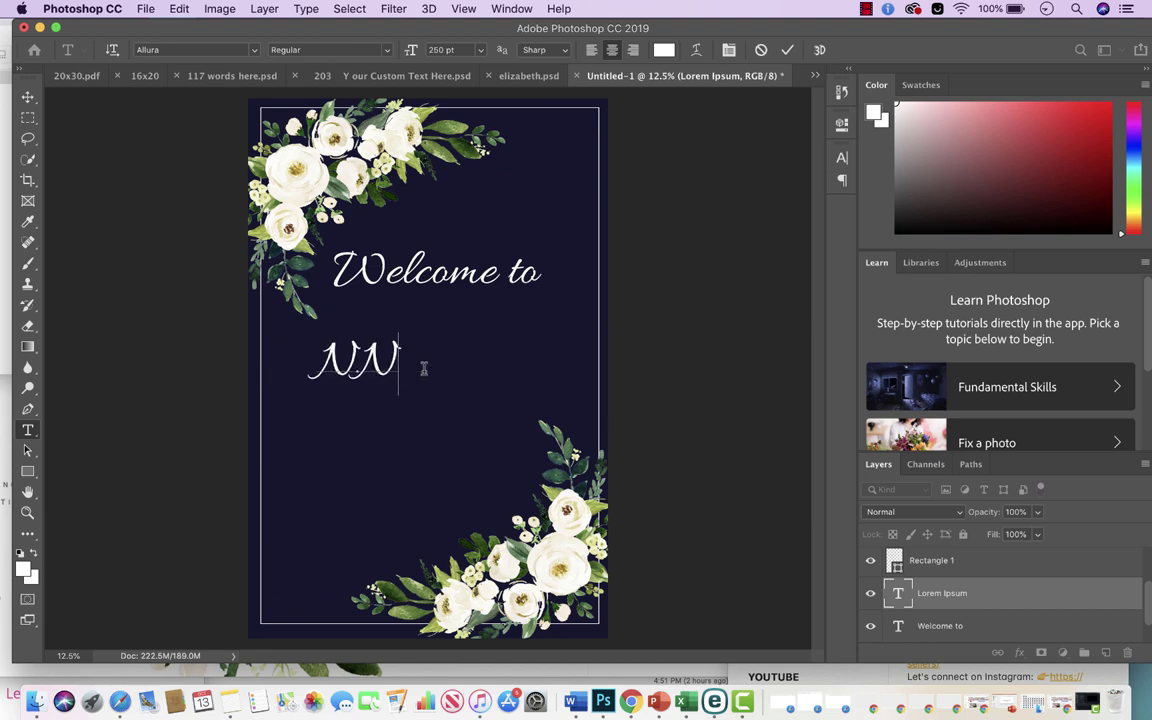
key(BackSpace)
Step: Complete the first person's name with All Caps turned off and move the line up closer to "Welcome to"
click(461, 9)
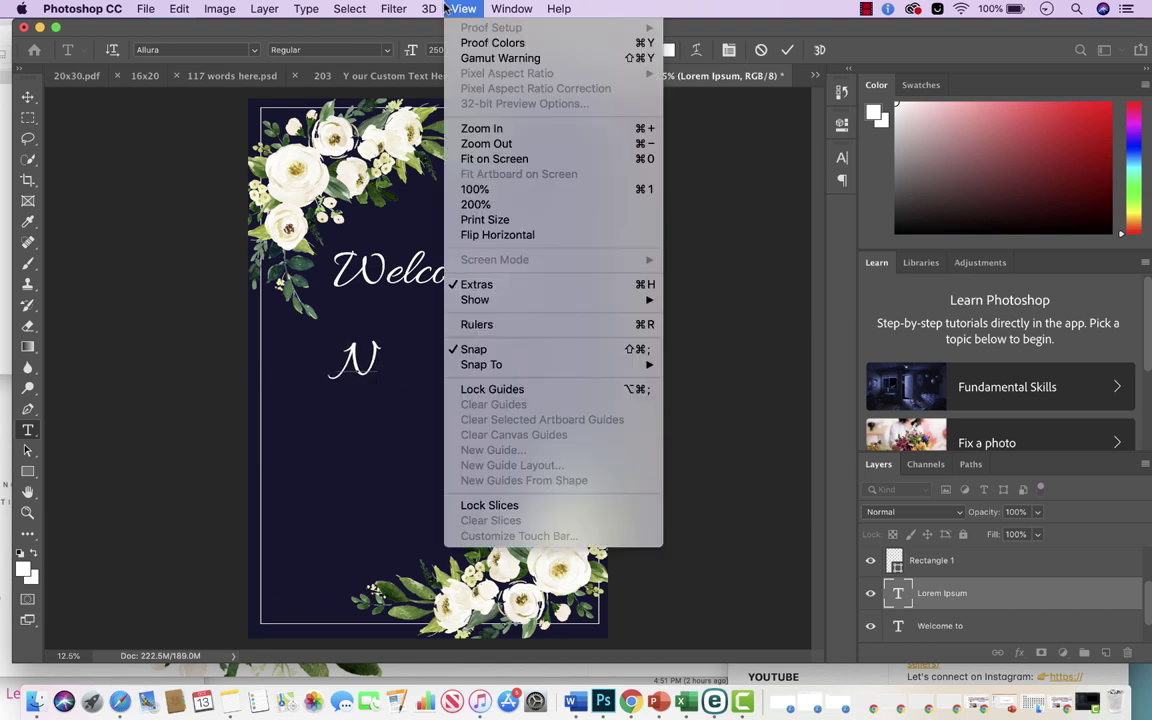
mouse_move(511, 9)
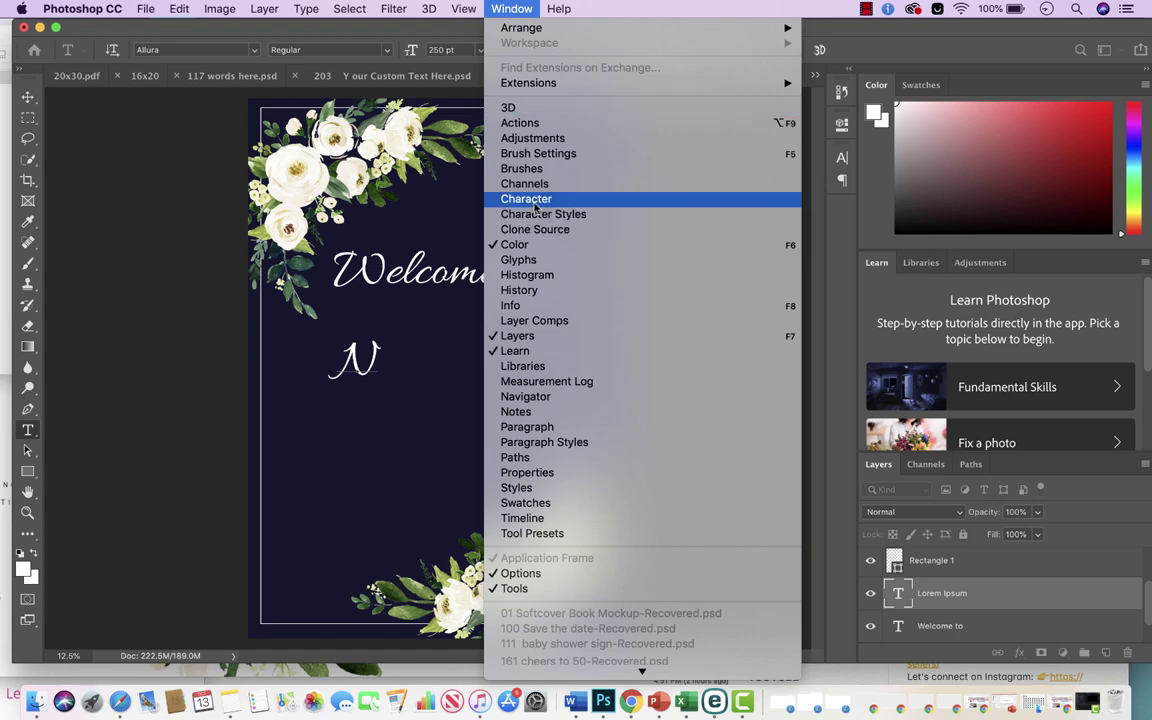
click(530, 199)
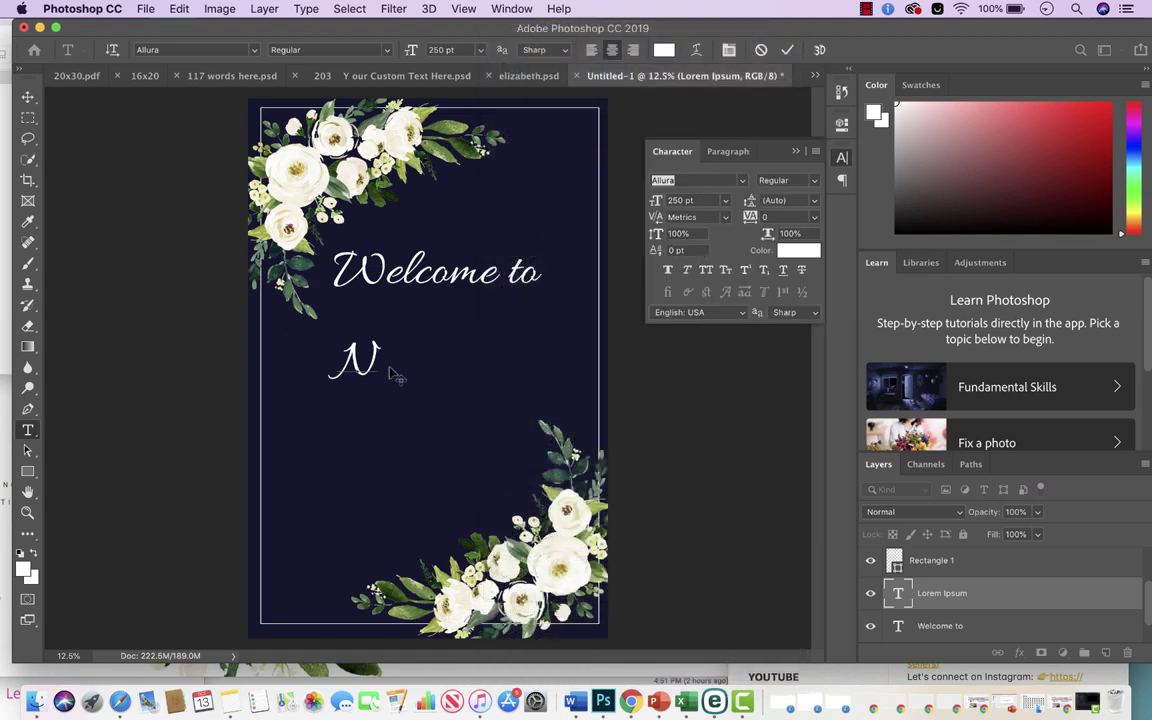
text(ANC)
key(BackSpace)
key(BackSpace)
key(BackSpace)
text(na)
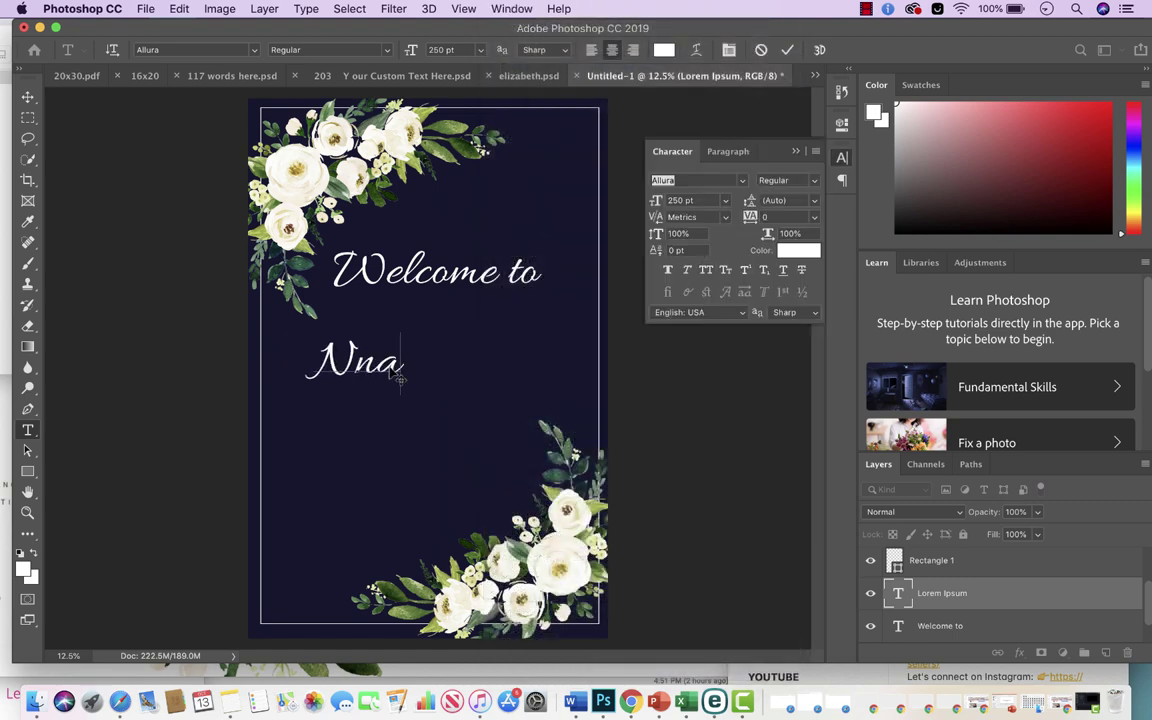
key(BackSpace)
key(BackSpace)
text(ancy)
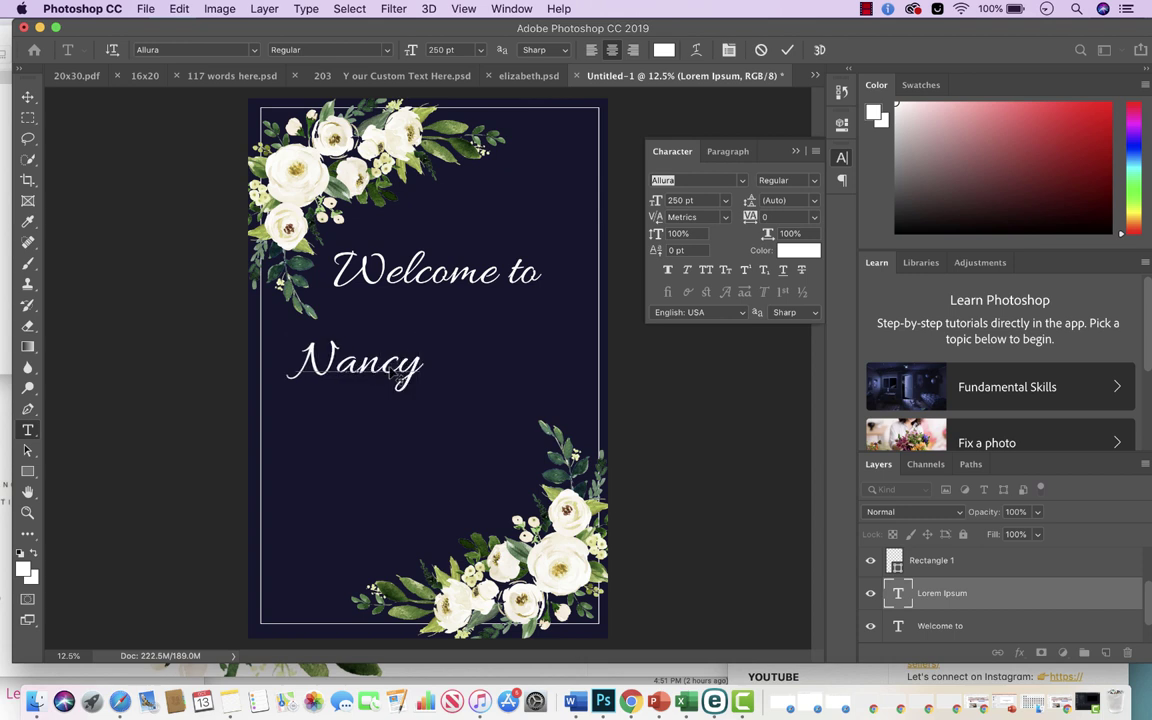
click(28, 96)
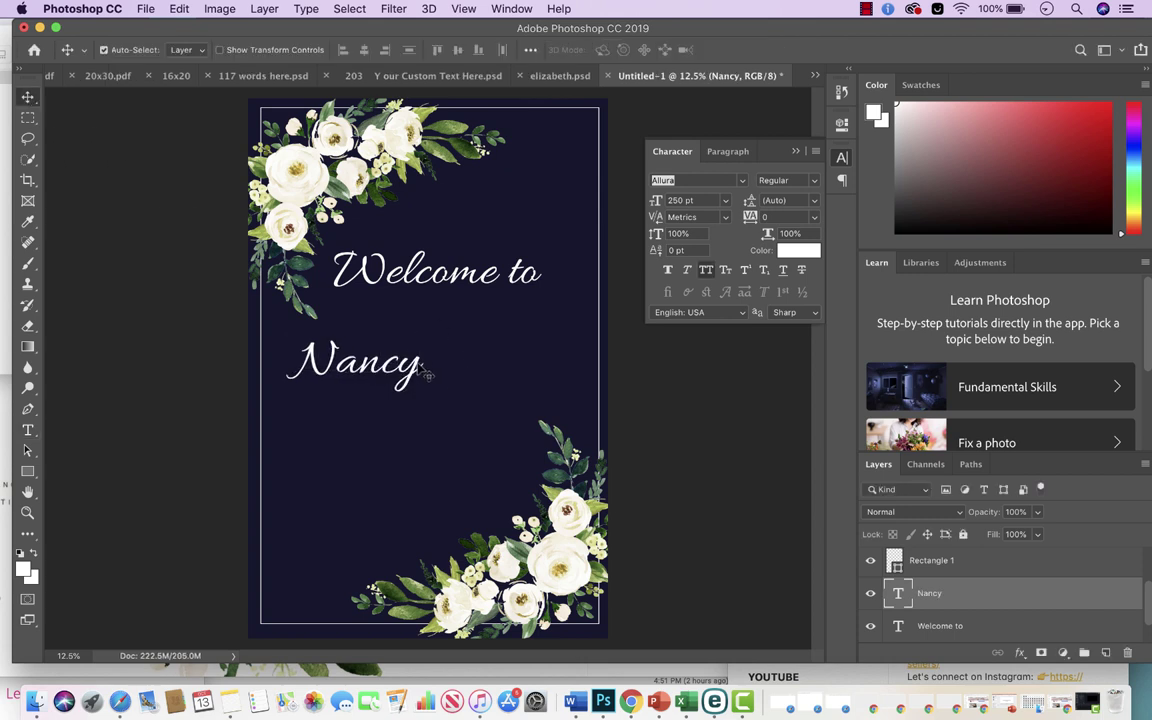
drag(424, 373, 428, 346)
Step: Add a text line reading "and" and position it just below and to the right of the first name
click(28, 430)
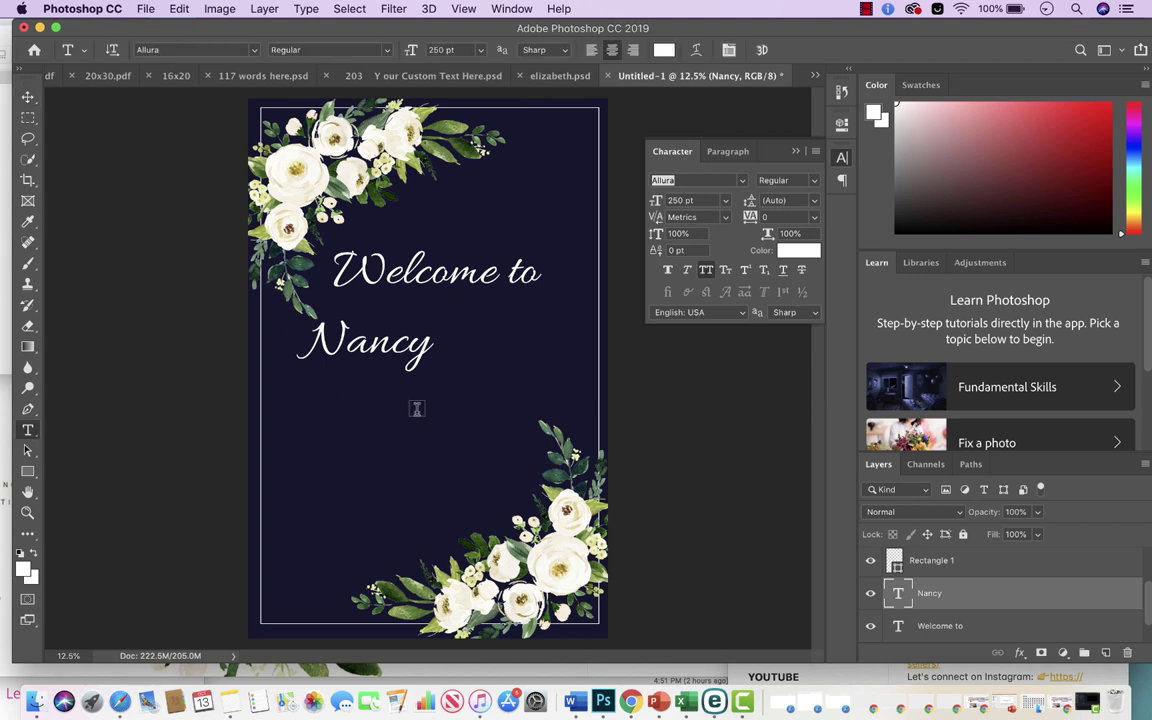
click(404, 420)
text(and)
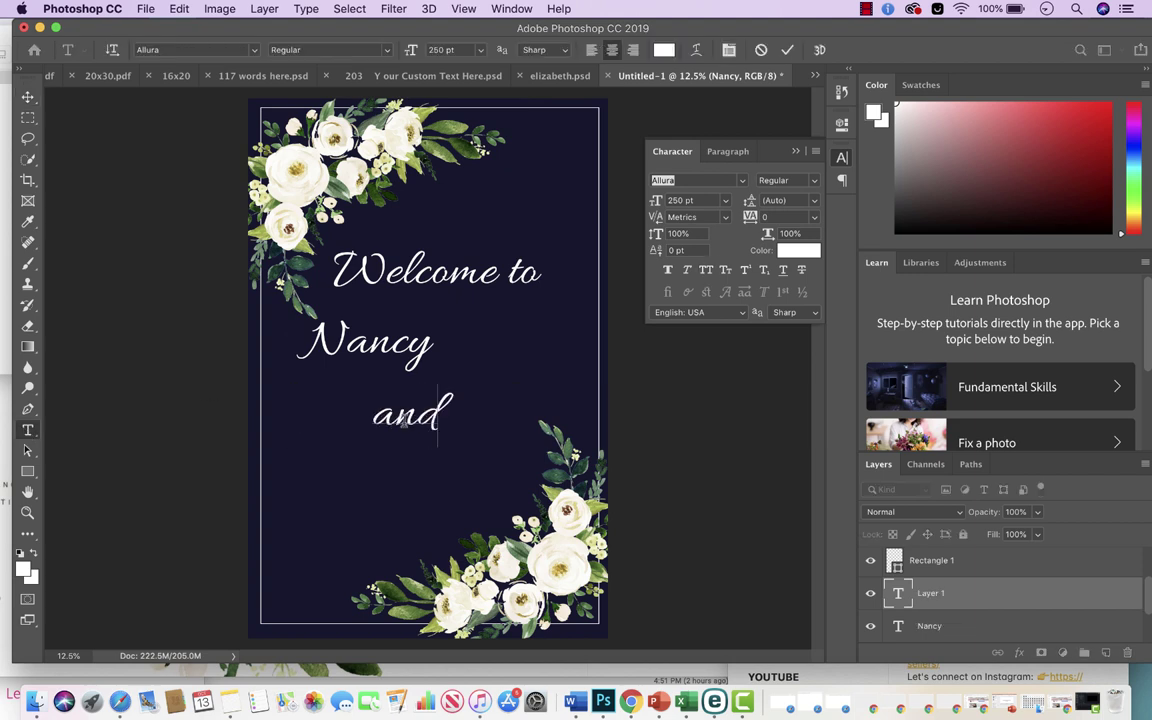
click(28, 96)
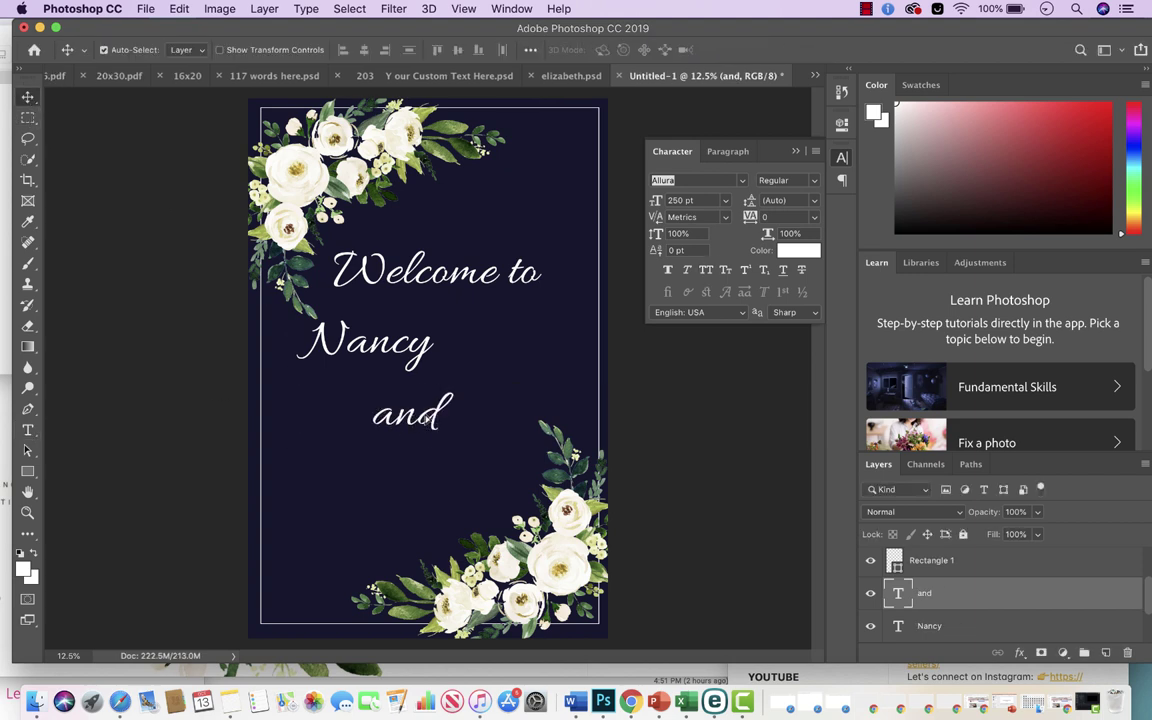
drag(422, 421, 443, 400)
Step: Add the second person's name below "and" and arrange the three lines in a tighter diagonal under "Welcome to"
click(28, 430)
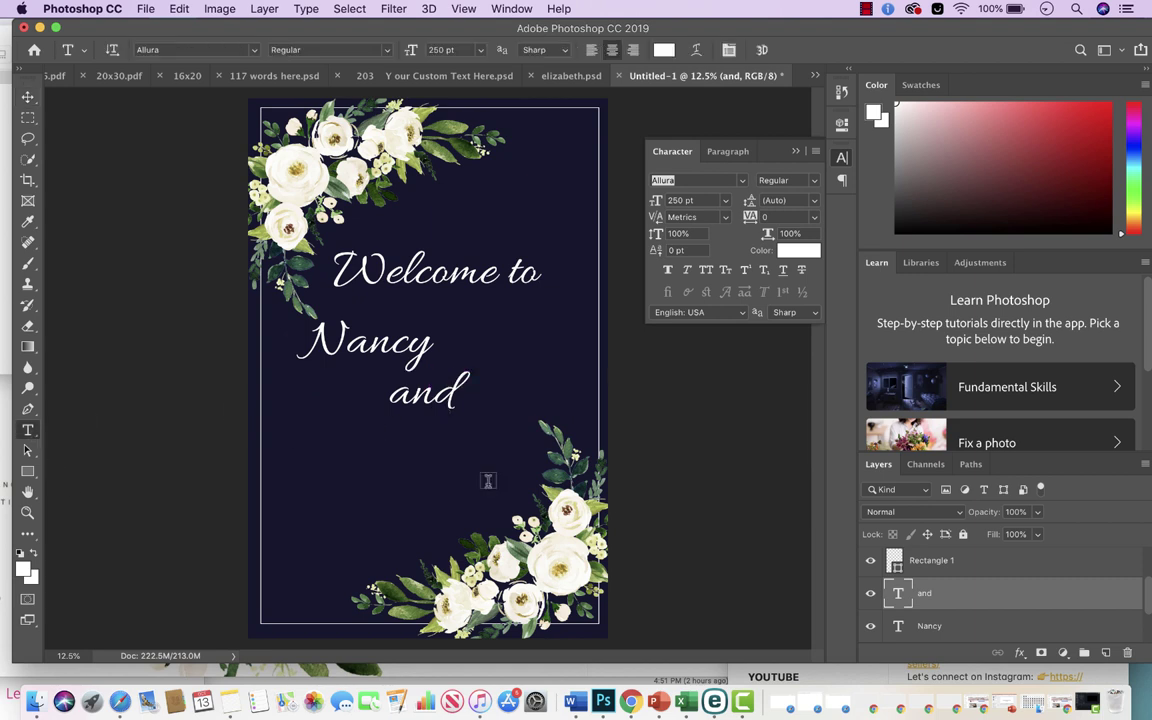
click(469, 450)
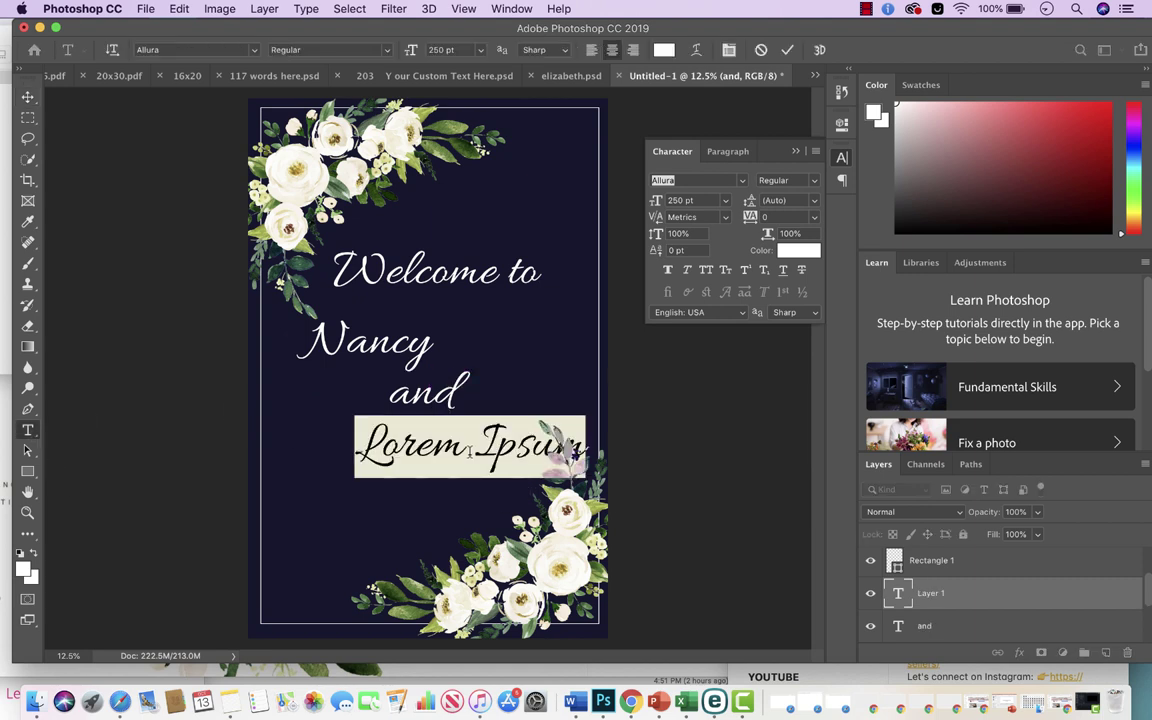
text(Robers)
key(BackSpace)
text(t)
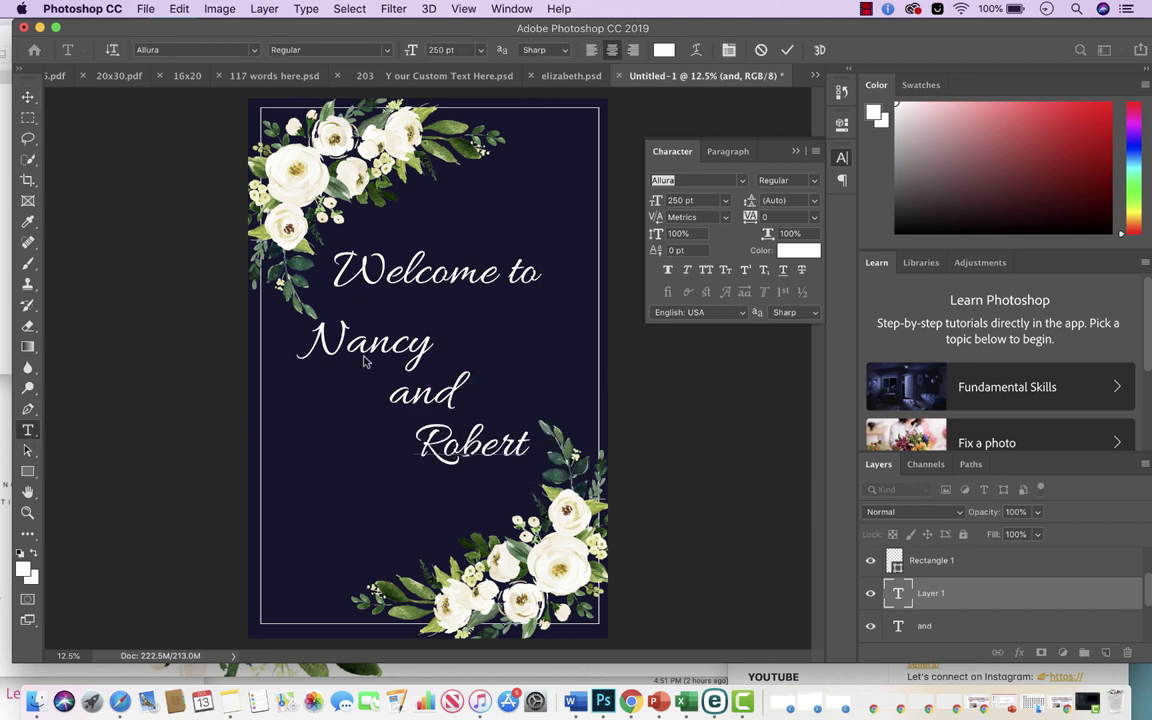
click(28, 96)
drag(498, 448, 513, 450)
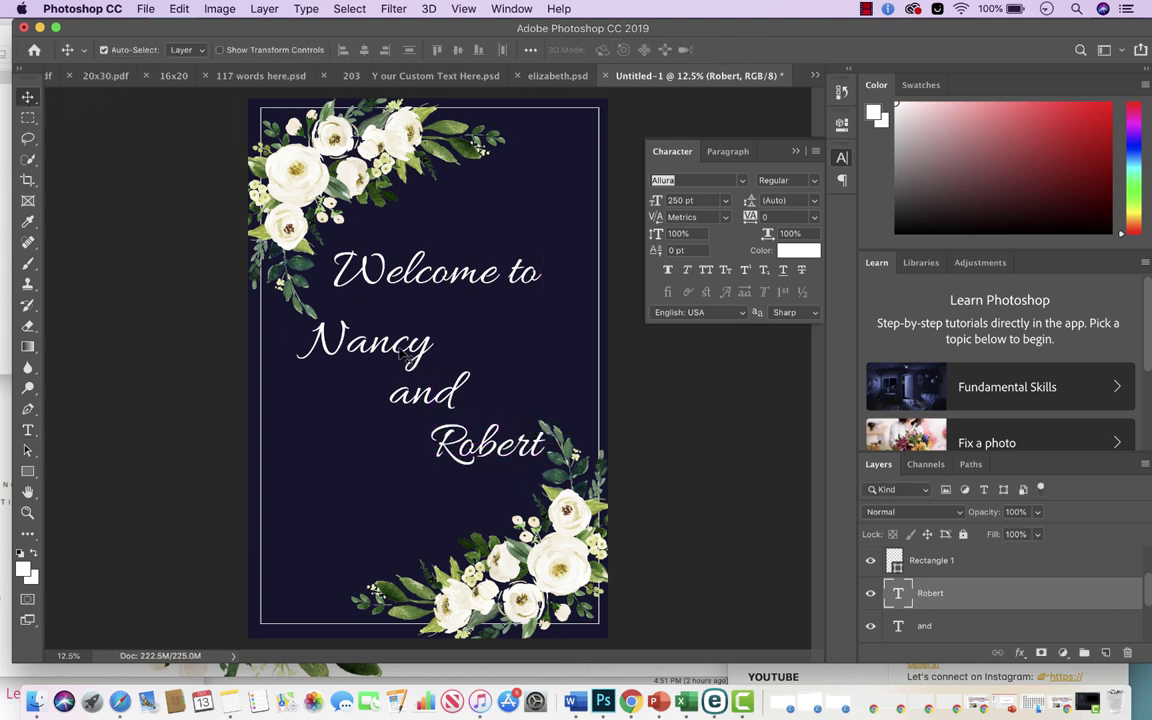
drag(400, 345, 447, 385)
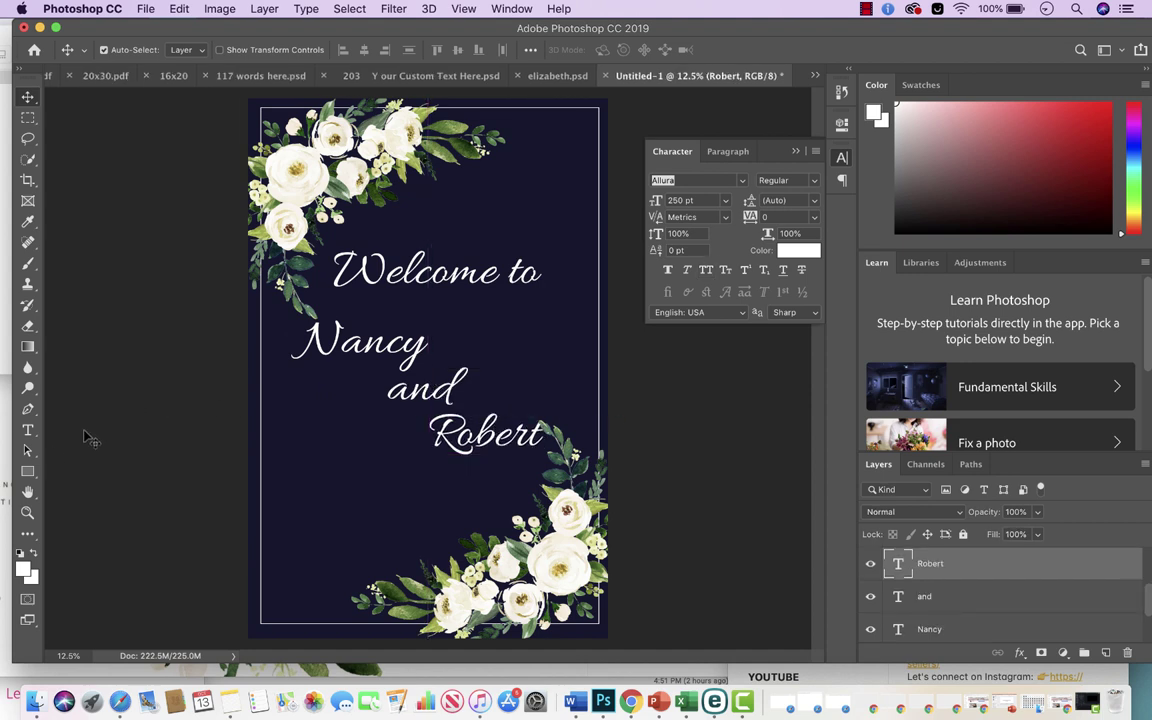
click(28, 430)
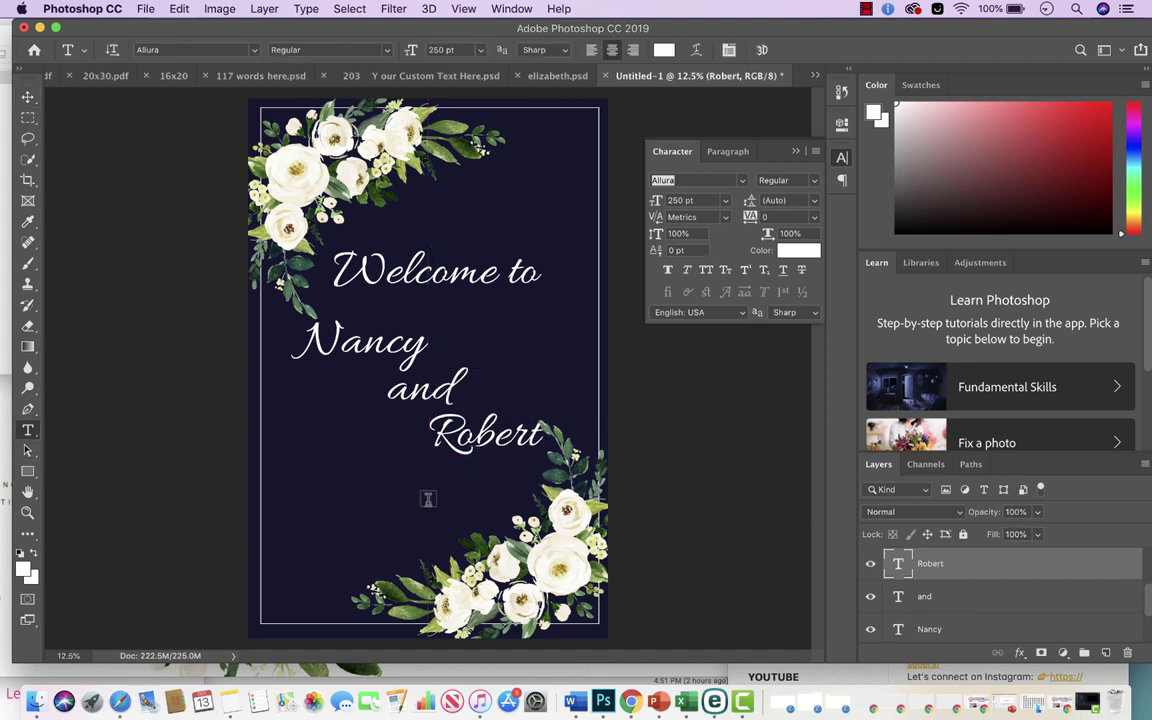
click(257, 51)
click(257, 52)
click(421, 300)
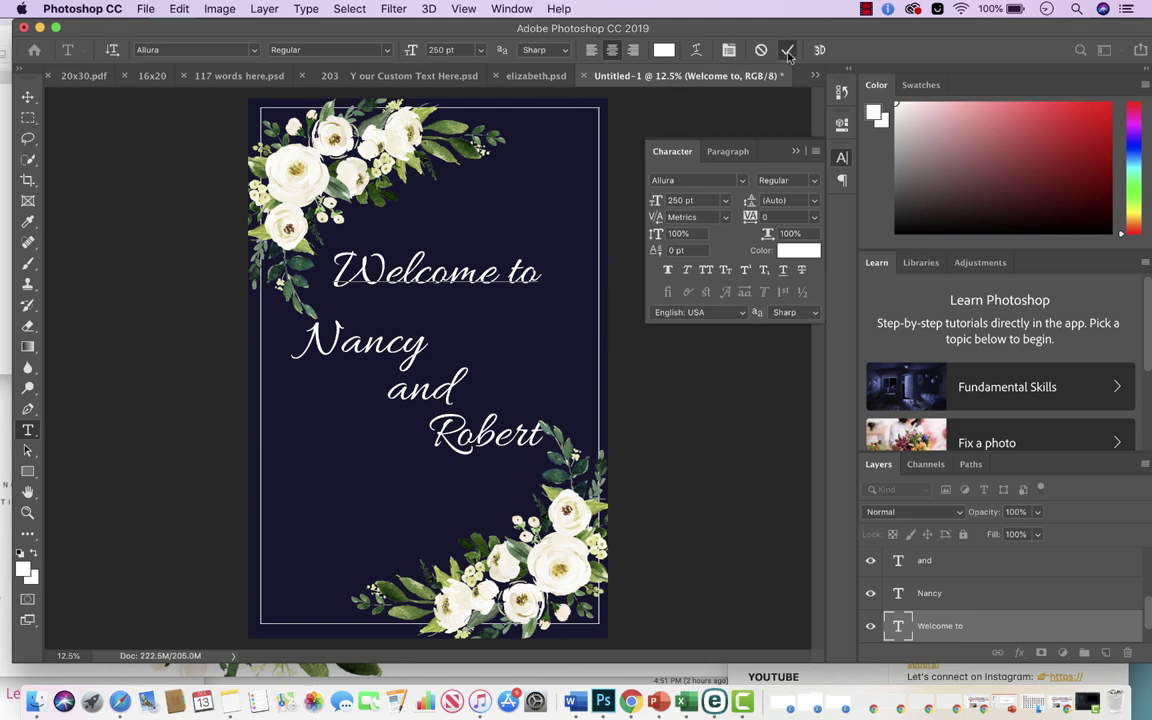
Step: Add a placeholder text line above "Welcome to" in Raleway Regular at 100 pt
click(514, 193)
click(514, 195)
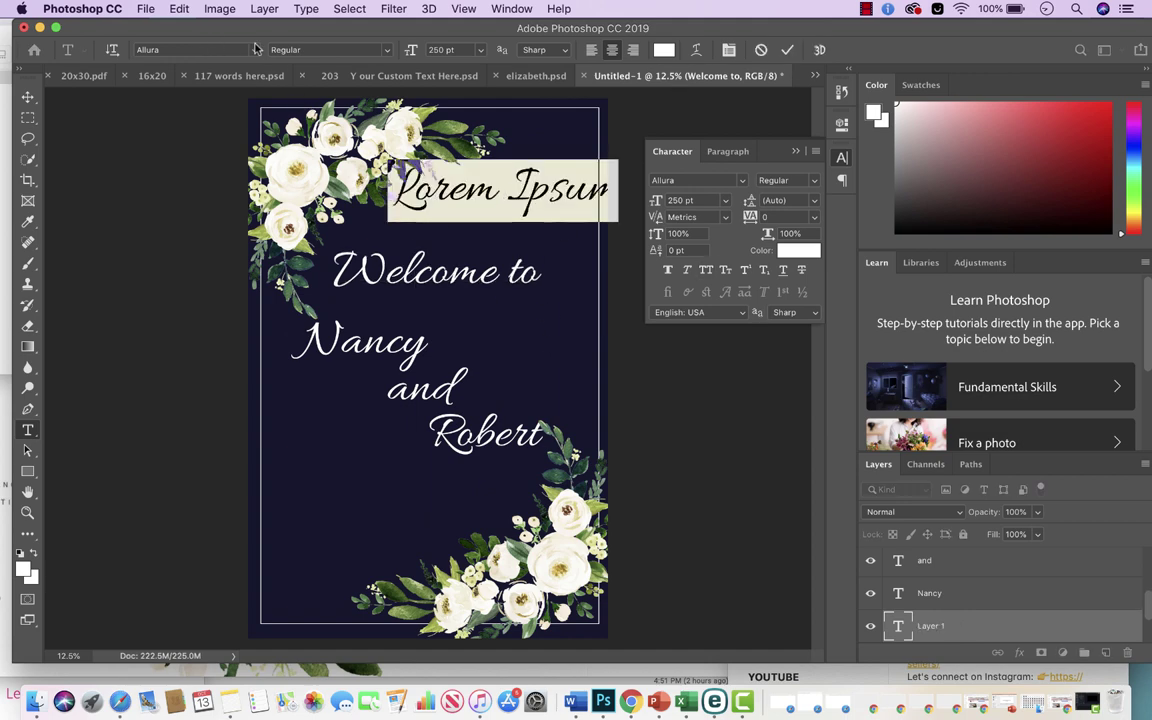
click(257, 52)
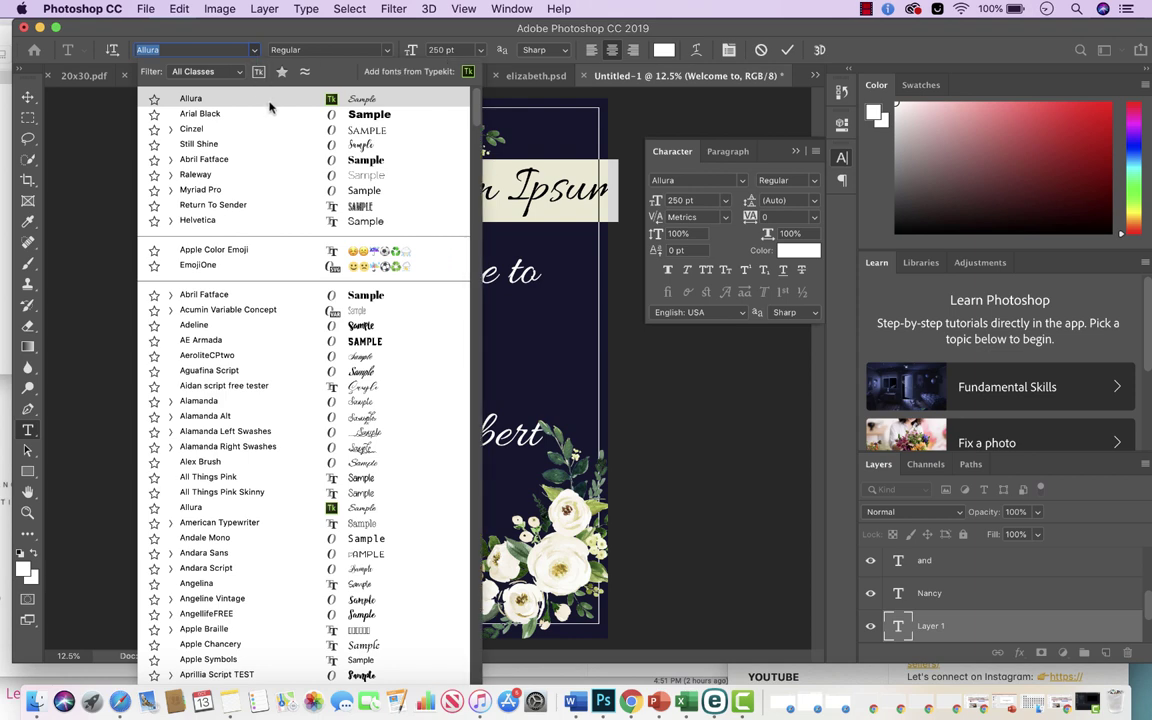
click(293, 183)
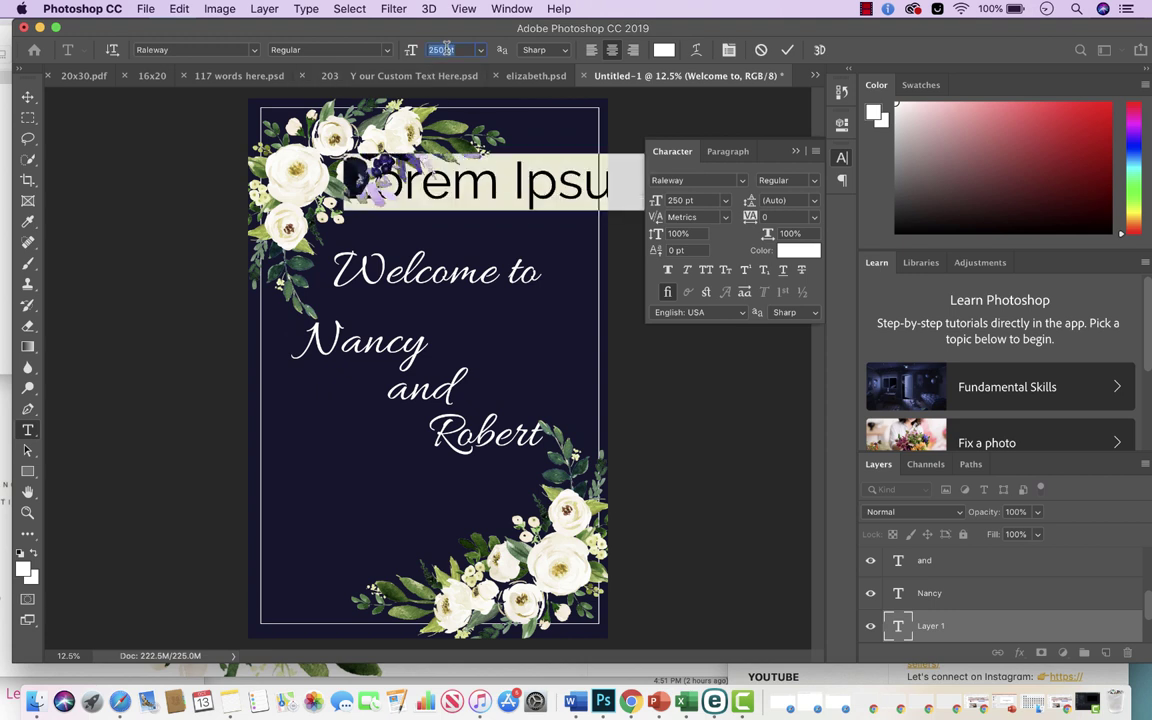
text(200)
key(Return)
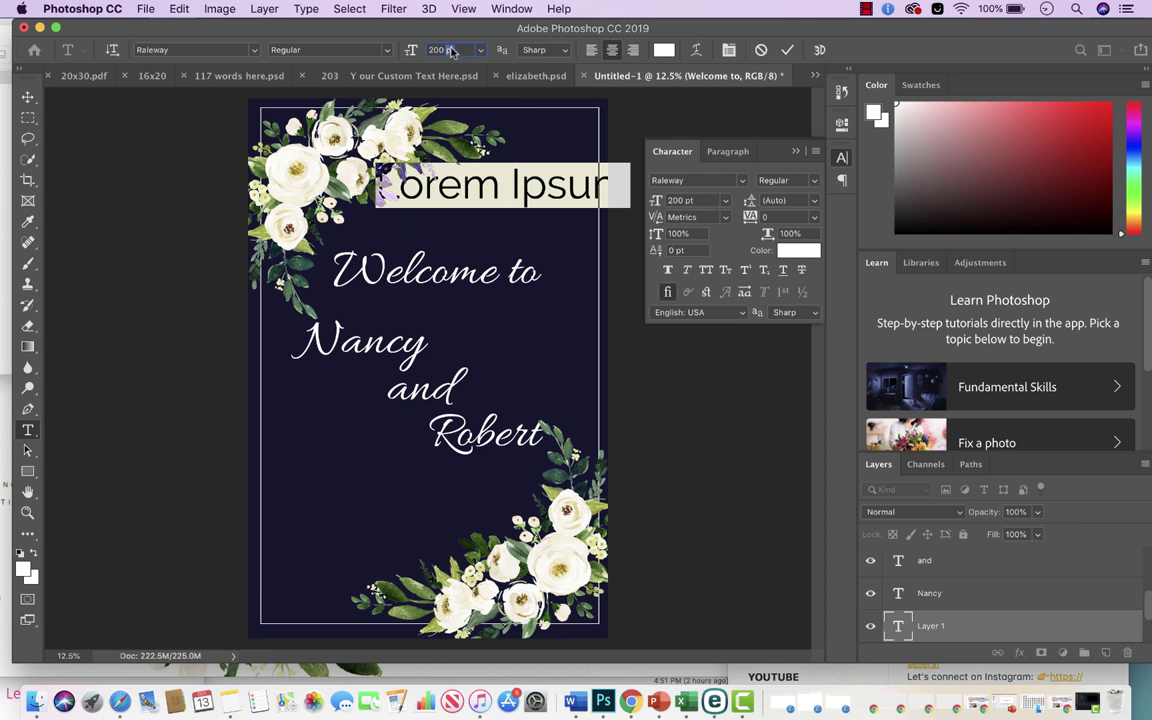
text(100)
key(Return)
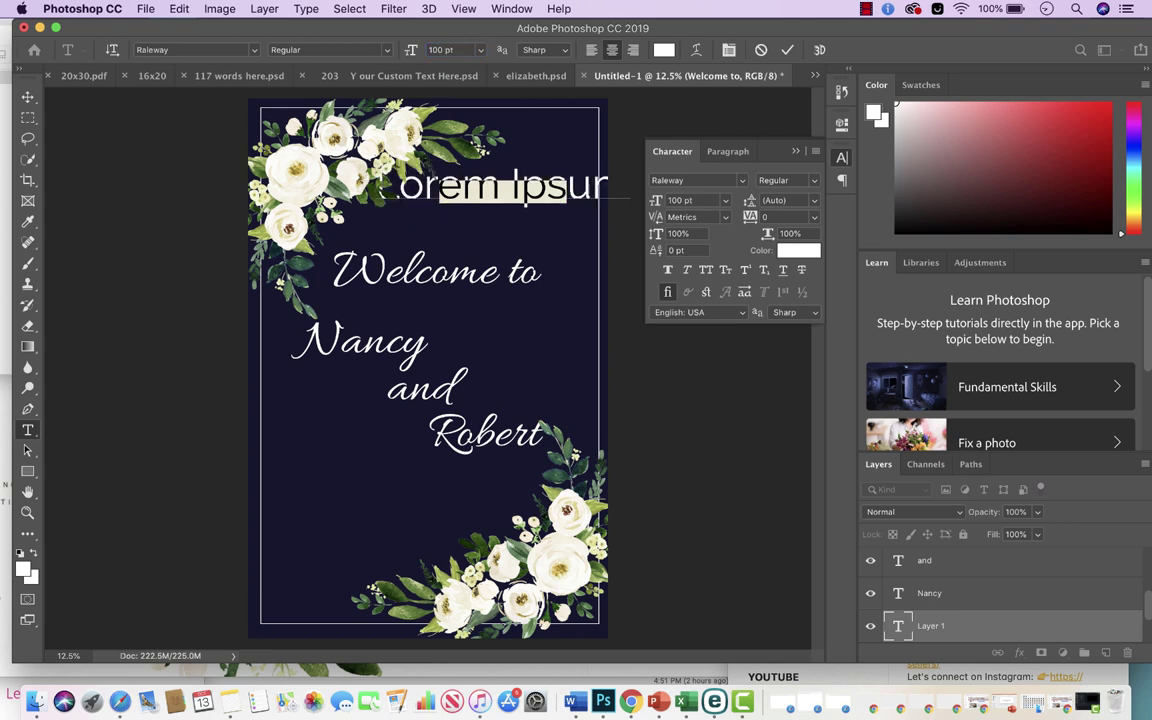
Step: Move the placeholder line directly beneath "Welcome to" and replace its text with "OUR WEDDING"
click(28, 97)
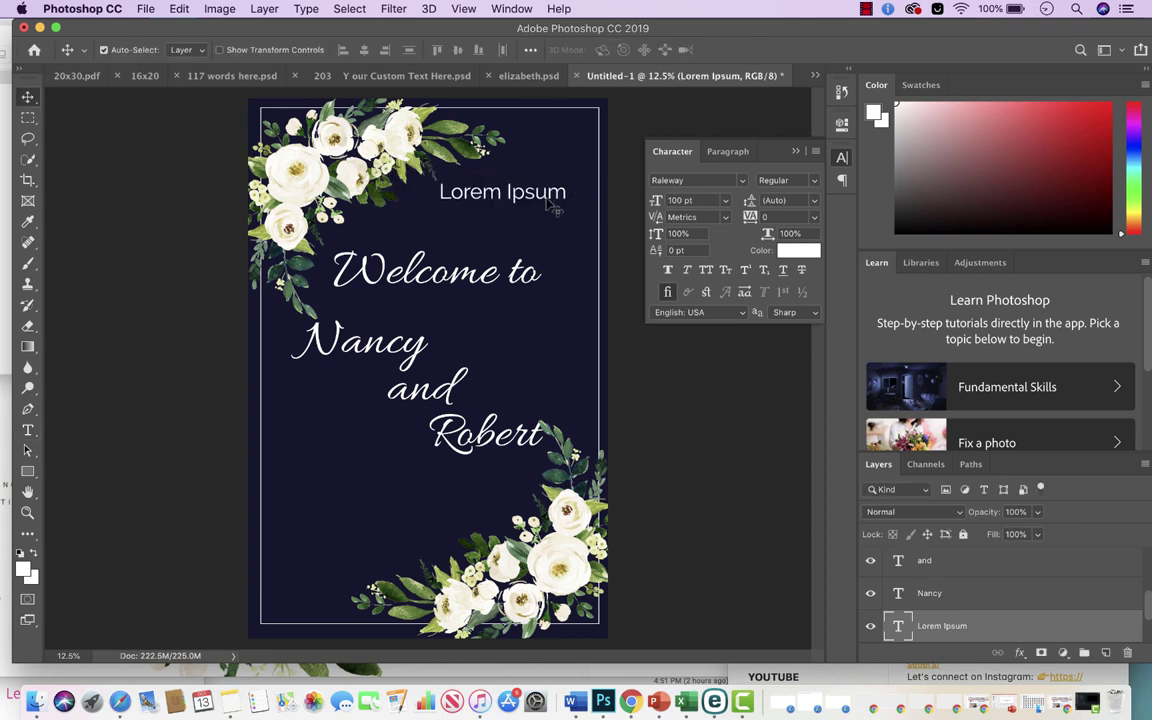
drag(555, 196, 475, 307)
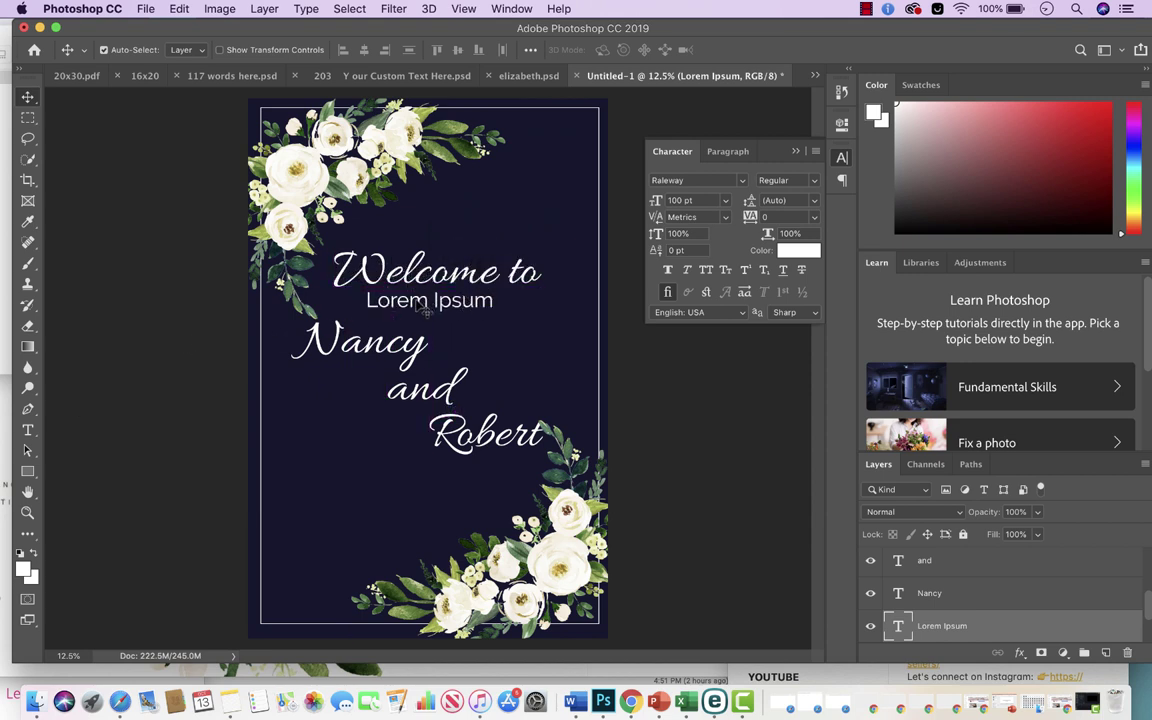
click(28, 430)
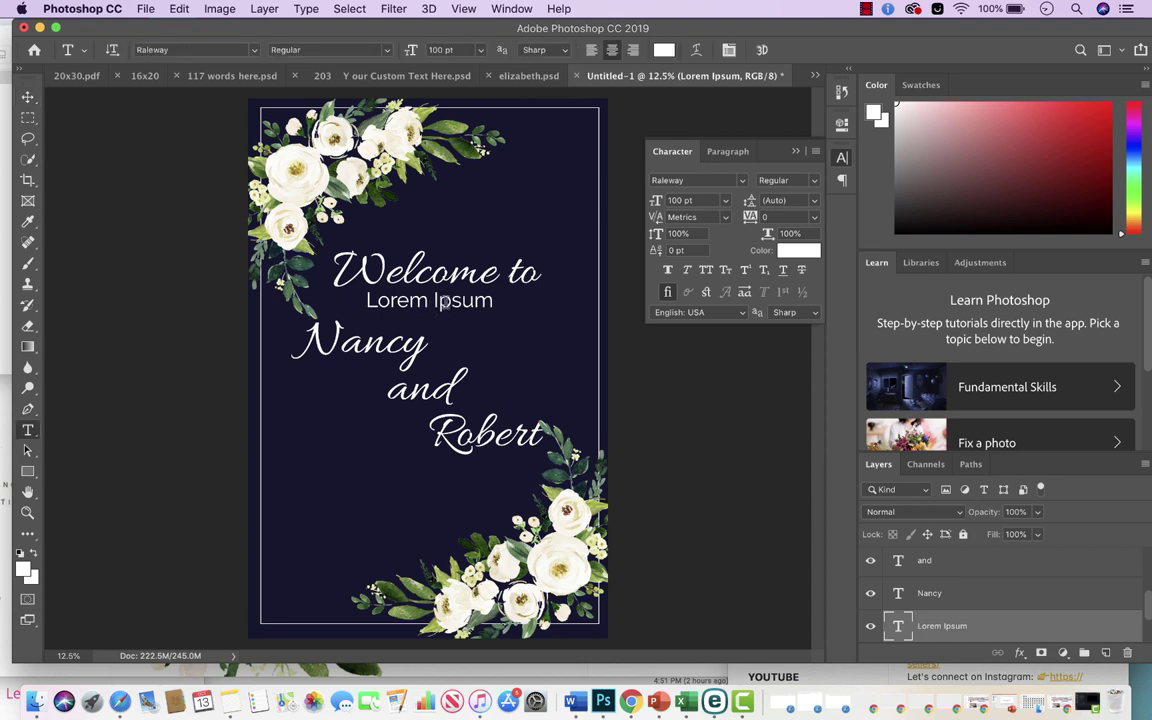
triple_click(459, 300)
text(U)
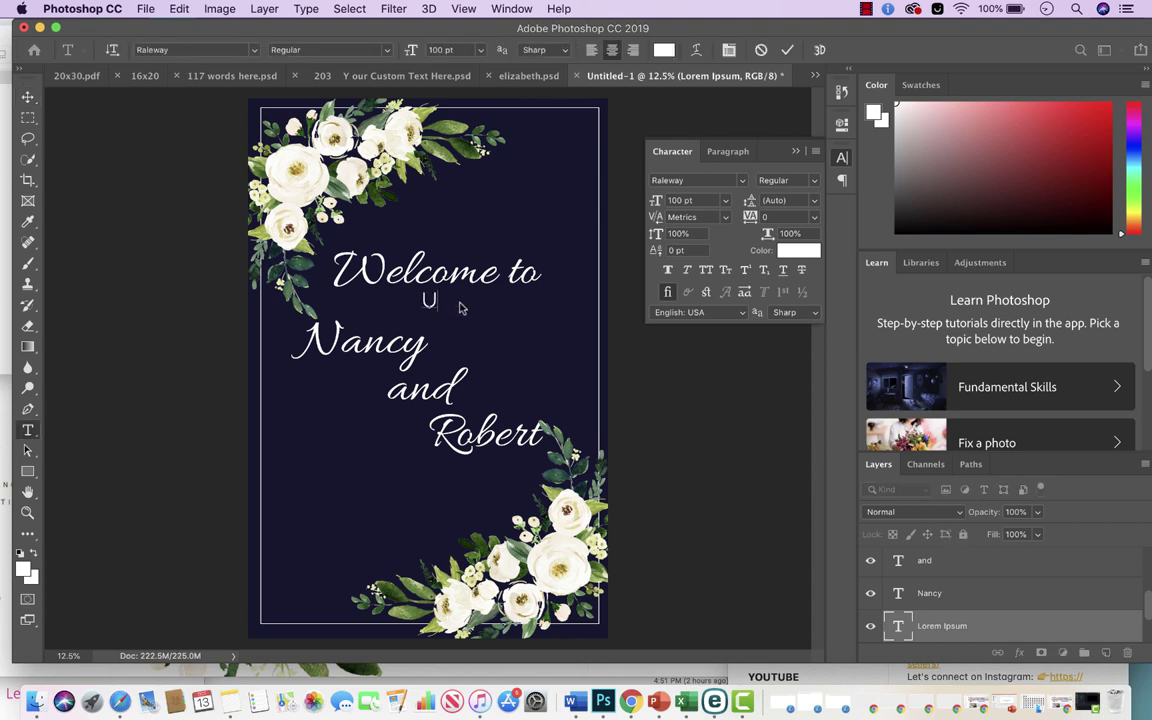
text(UR WEDDING)
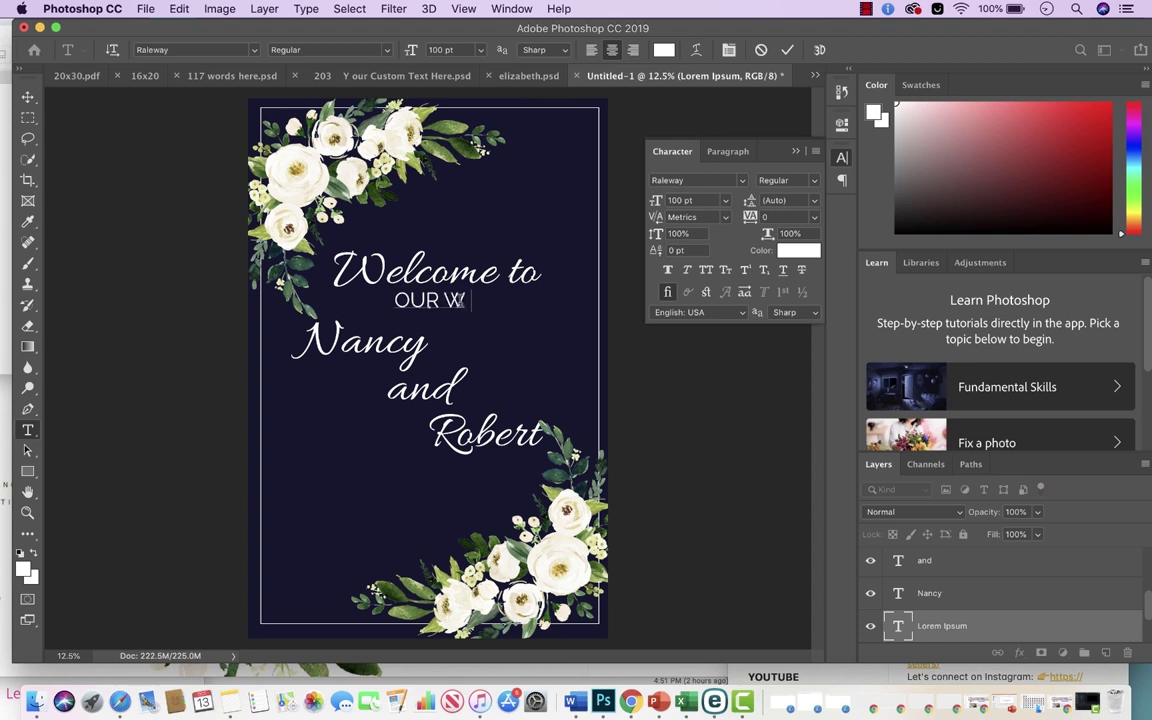
Step: Set the font size of the "OUR WEDDING" line to 130 pt
triple_click(461, 303)
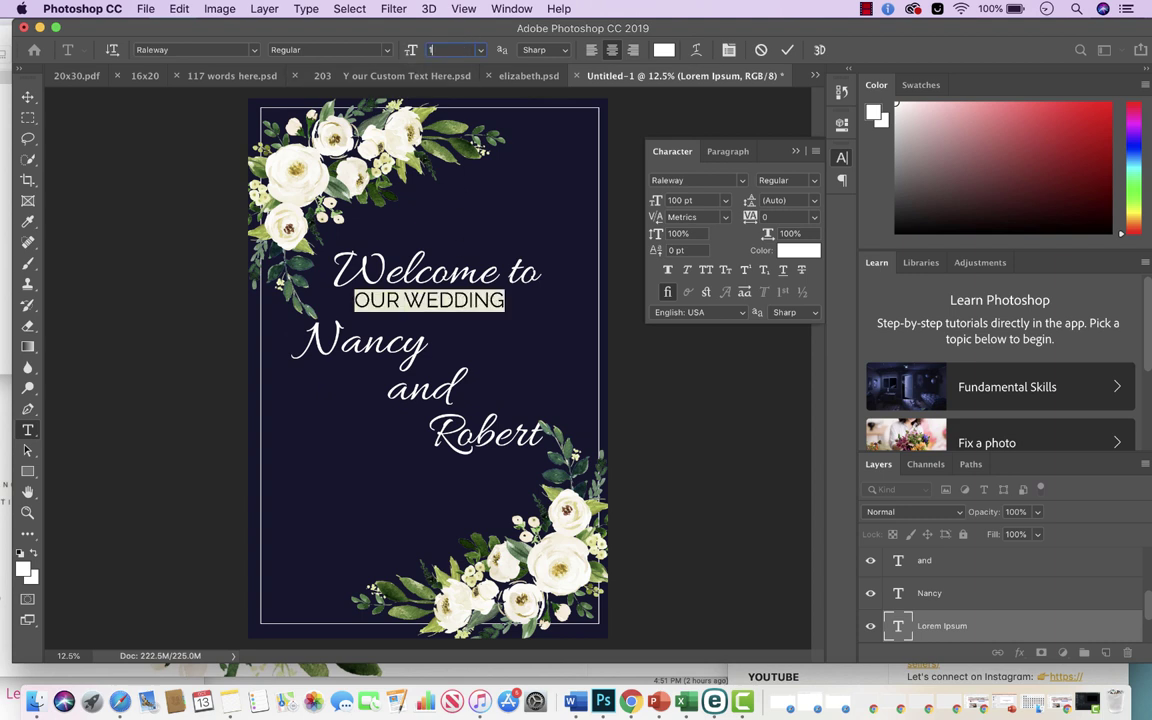
text(150)
key(Return)
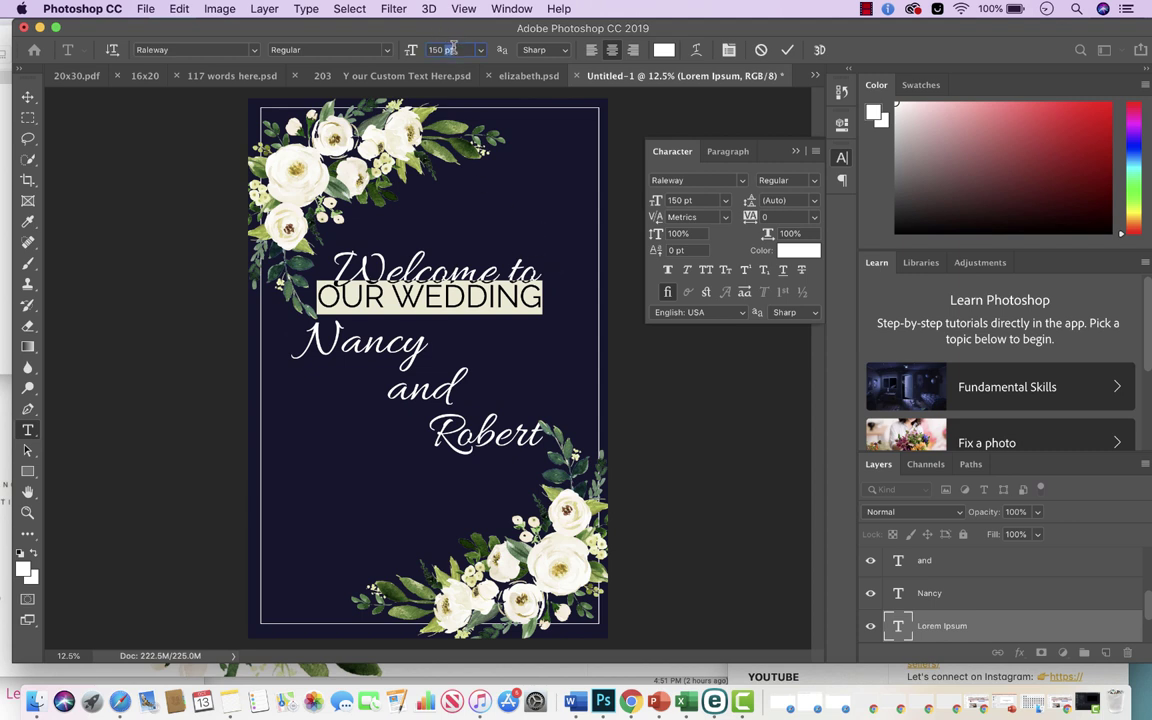
text(130)
key(Return)
click(28, 97)
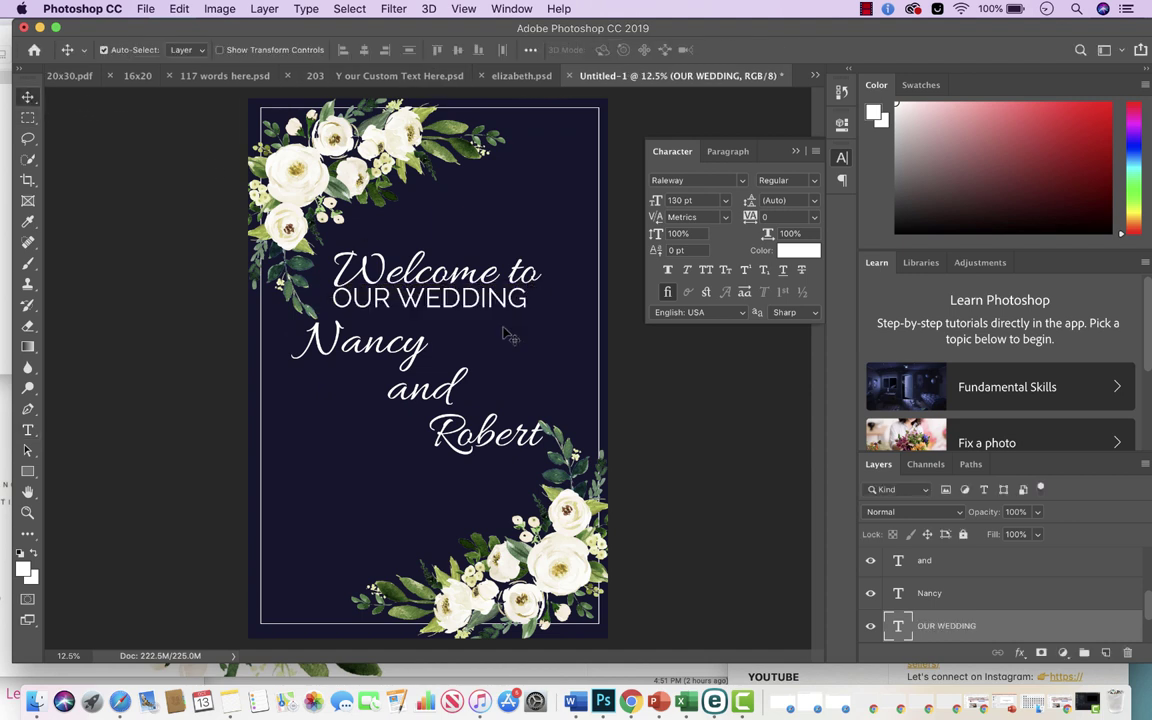
Step: Center "OUR WEDDING" under "Welcome to" and shift both names and the lower bouquet slightly down to even out the spacing
drag(460, 300, 473, 305)
click(653, 350)
drag(350, 325, 350, 331)
drag(445, 300, 454, 303)
drag(478, 437, 490, 452)
drag(545, 508, 567, 527)
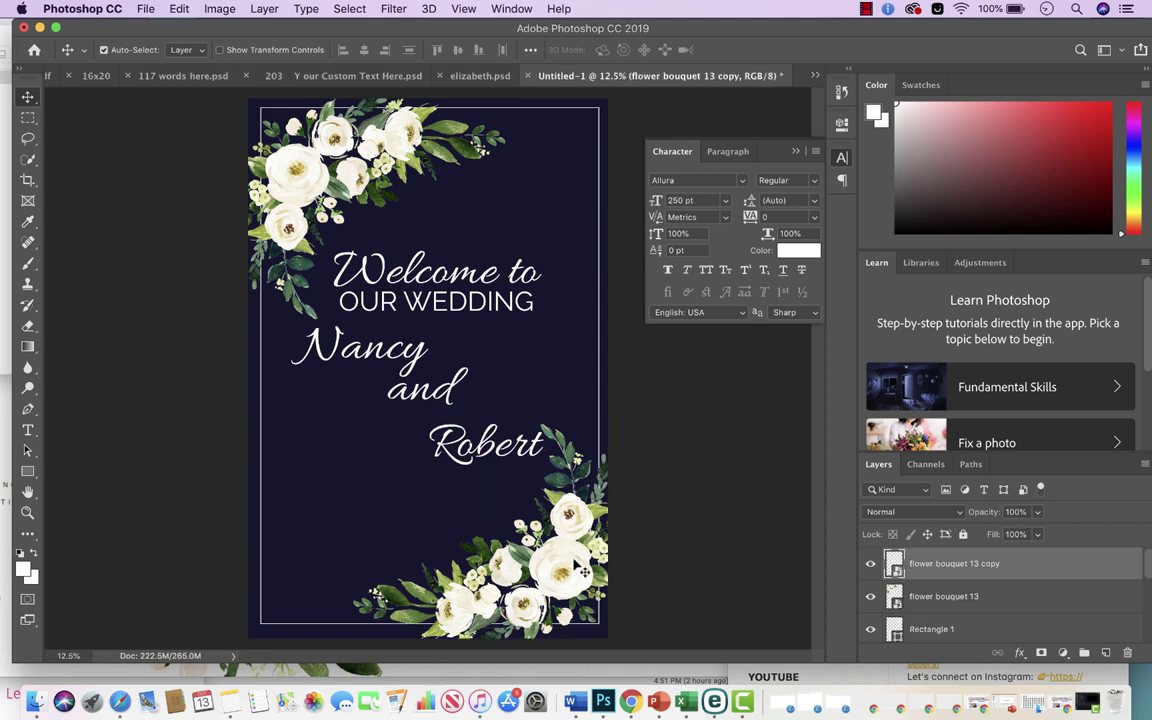
Step: Add a text line reading "August 20, 2020" below the second name, using the same style as "OUR WEDDING"
click(450, 303)
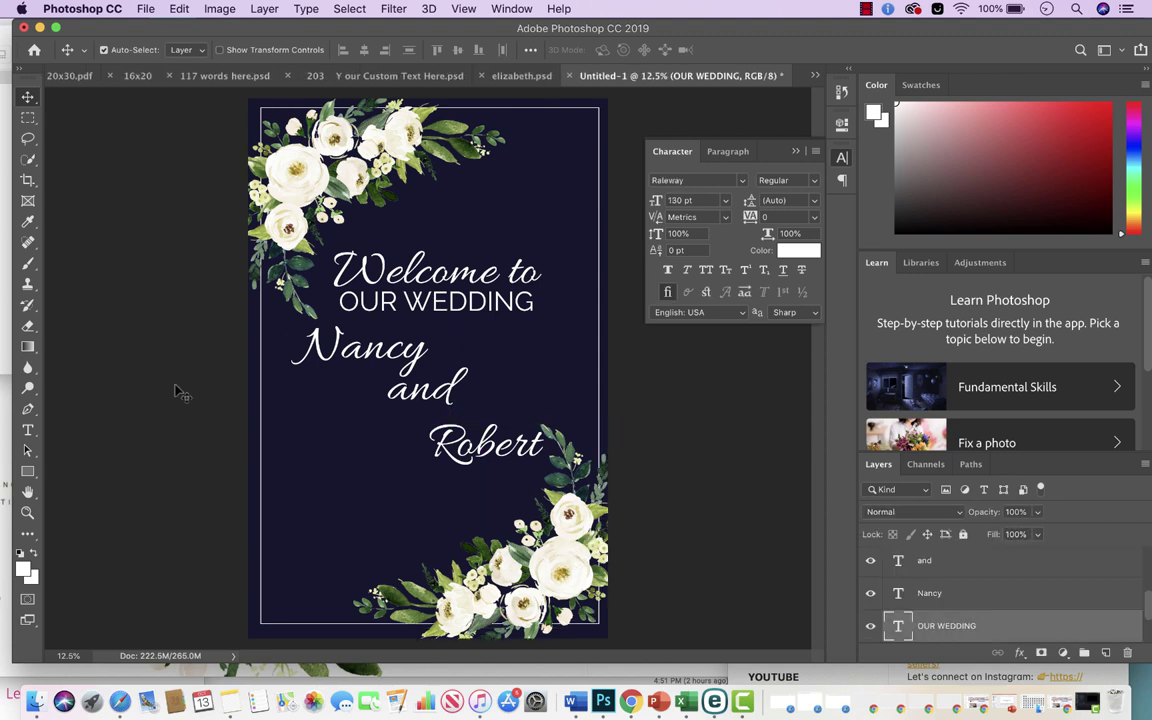
click(28, 430)
click(410, 521)
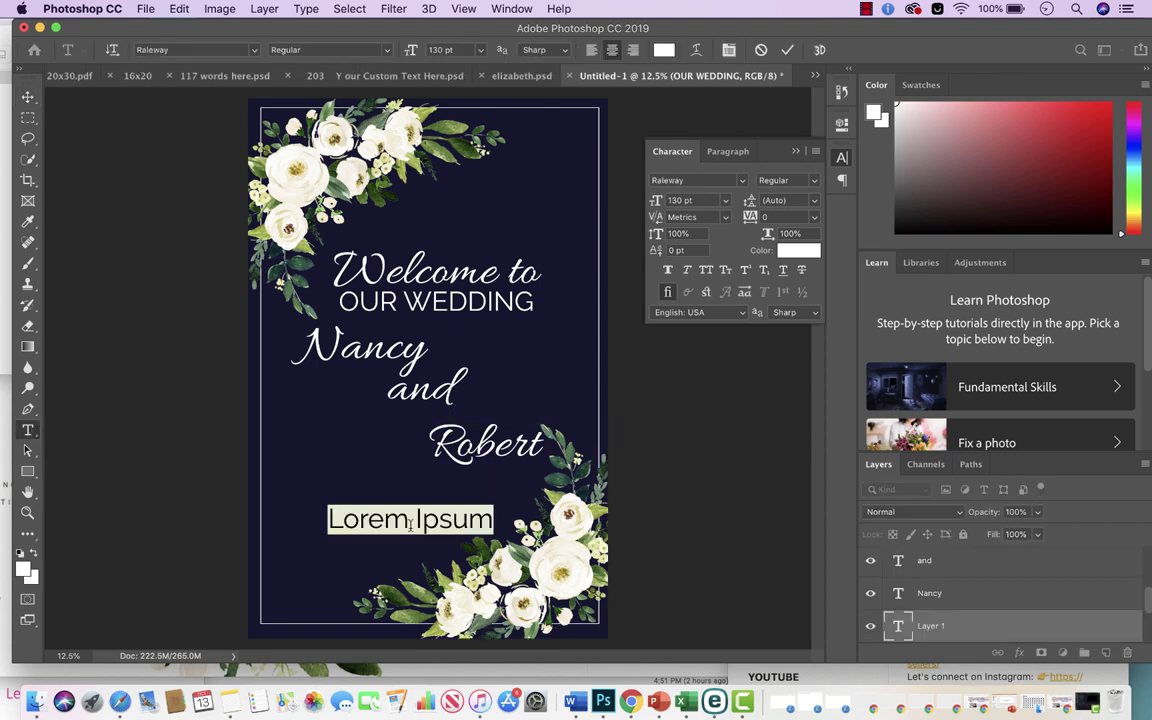
text(Augus)
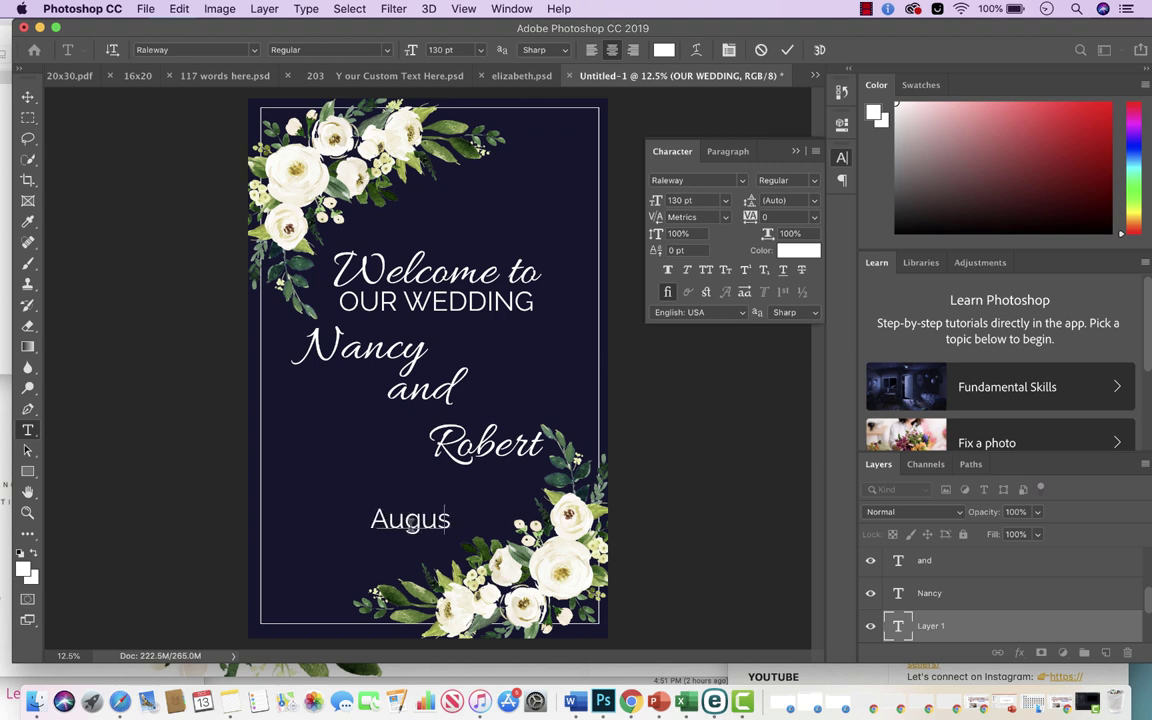
text(t 20, 2020)
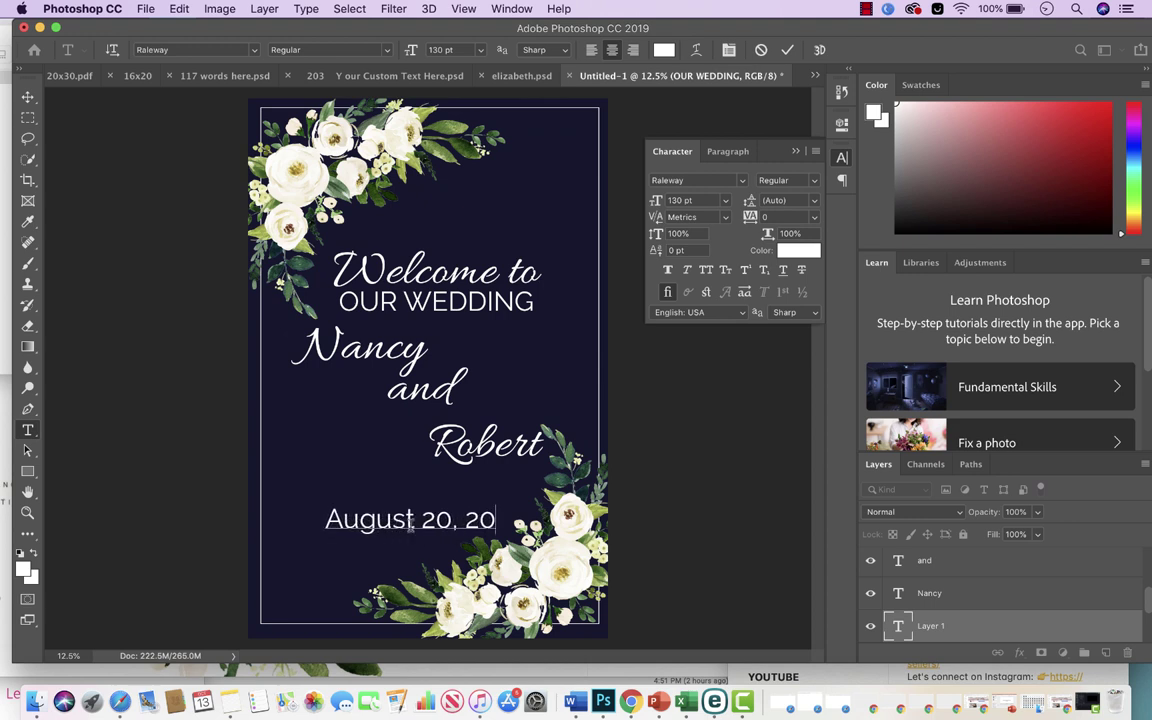
Step: Set the date line's font size to 90 pt and move it slightly up and right, beside the lower bouquet
triple_click(348, 519)
click(441, 49)
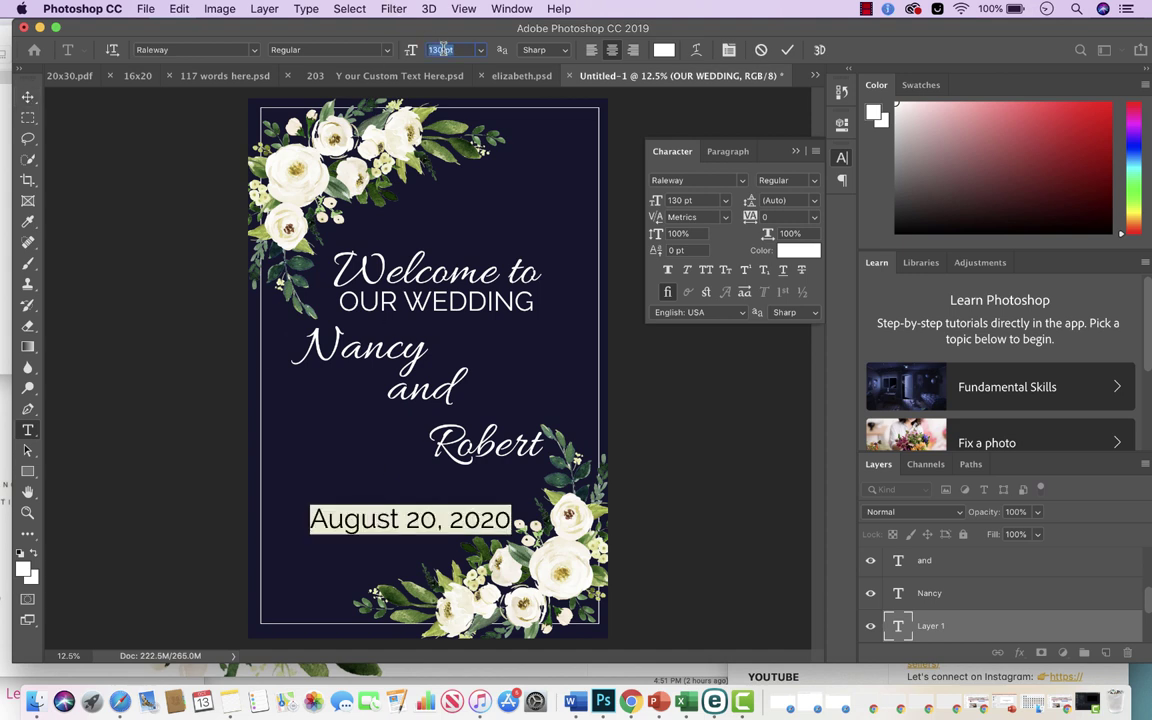
text(90)
key(Return)
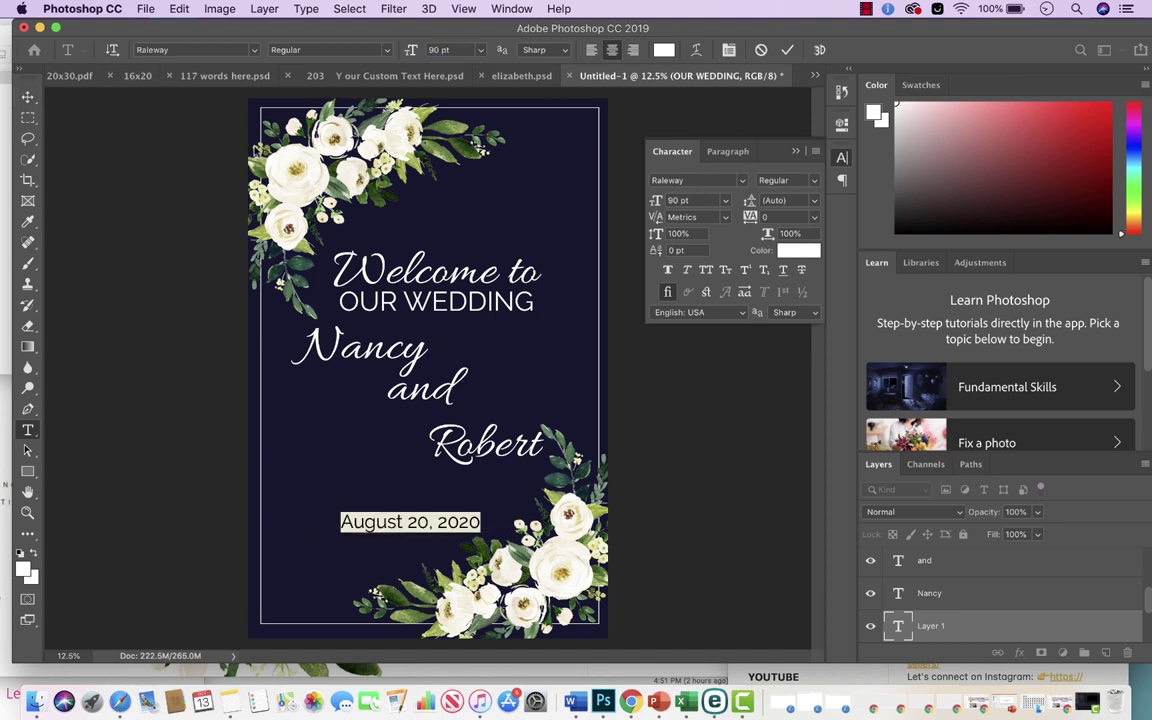
click(29, 98)
drag(425, 529, 451, 520)
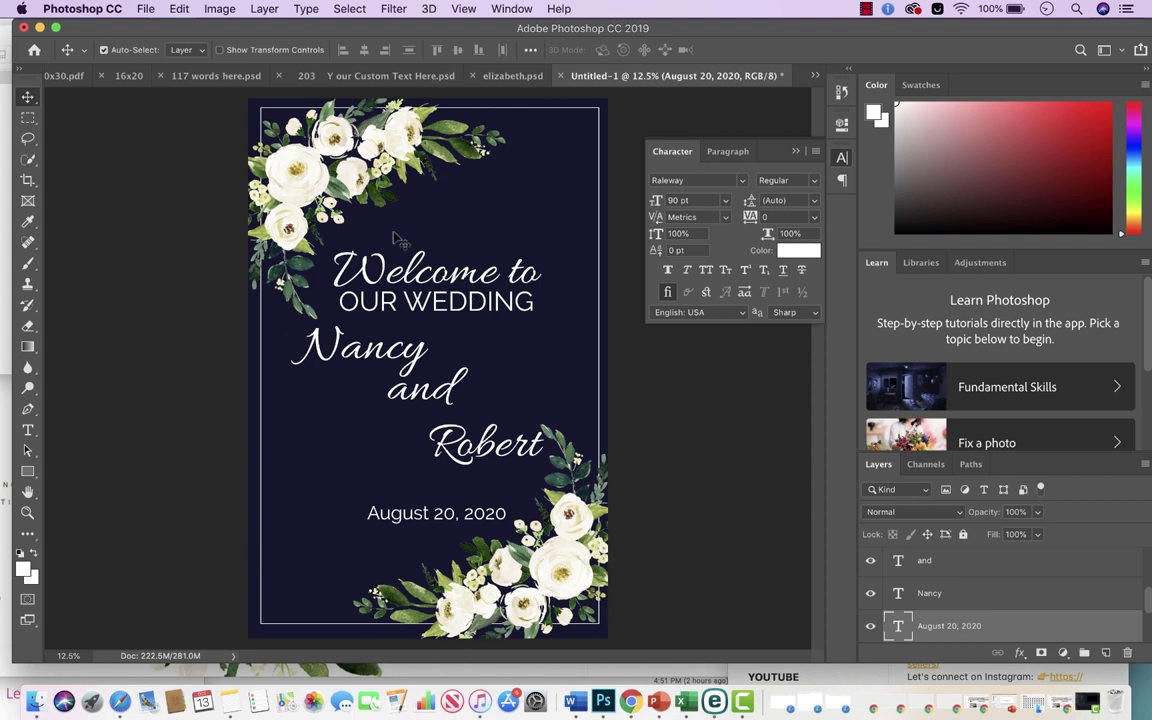
Step: Nudge the lower bouquet toward the sign's right edge and move the second name slightly up and left, clear of the leaves
click(569, 567)
drag(569, 567, 576, 564)
drag(520, 448, 522, 442)
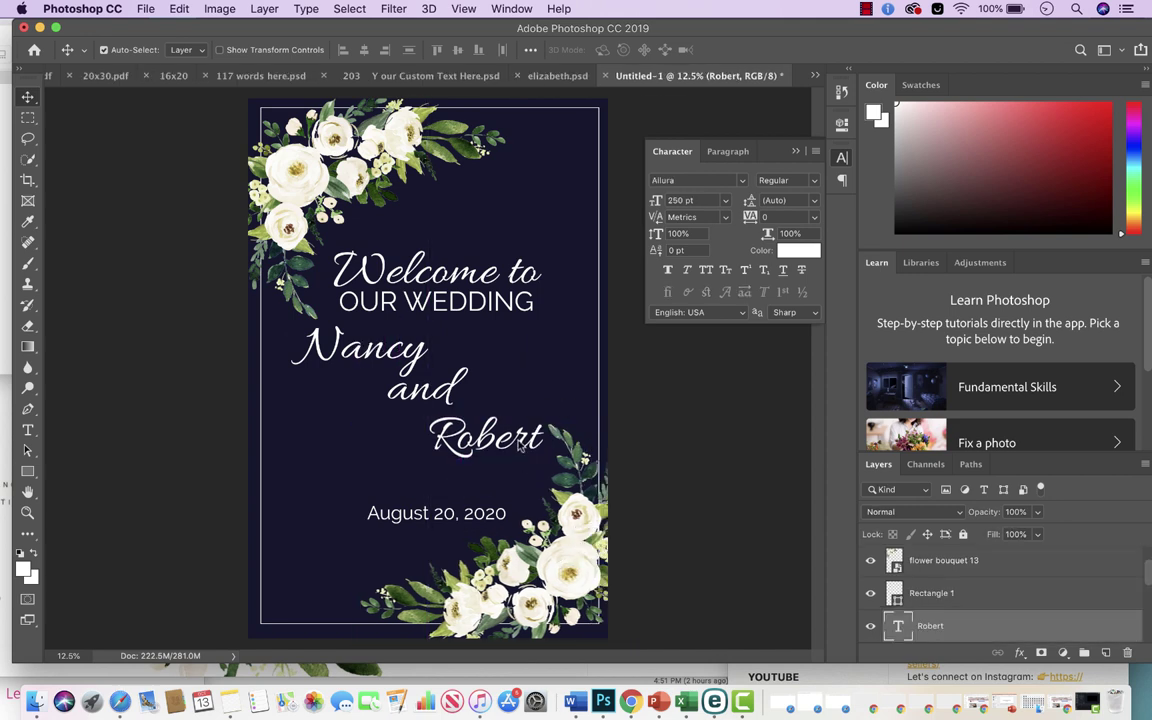
drag(577, 534, 575, 530)
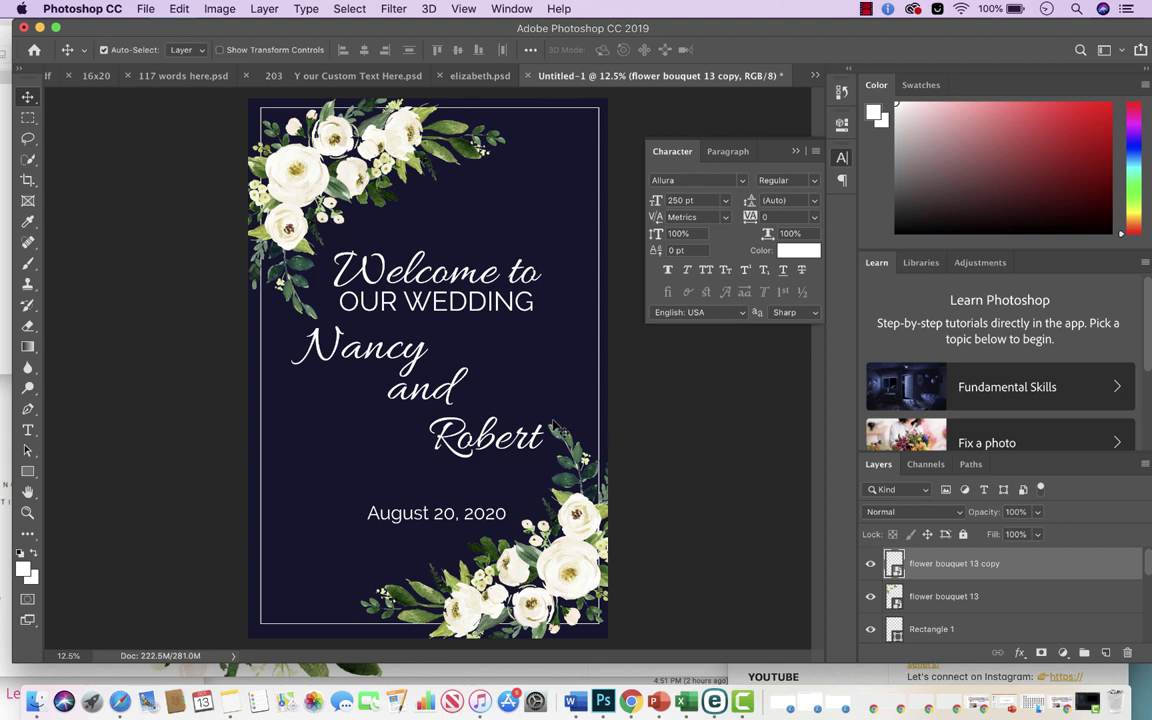
drag(508, 400, 503, 400)
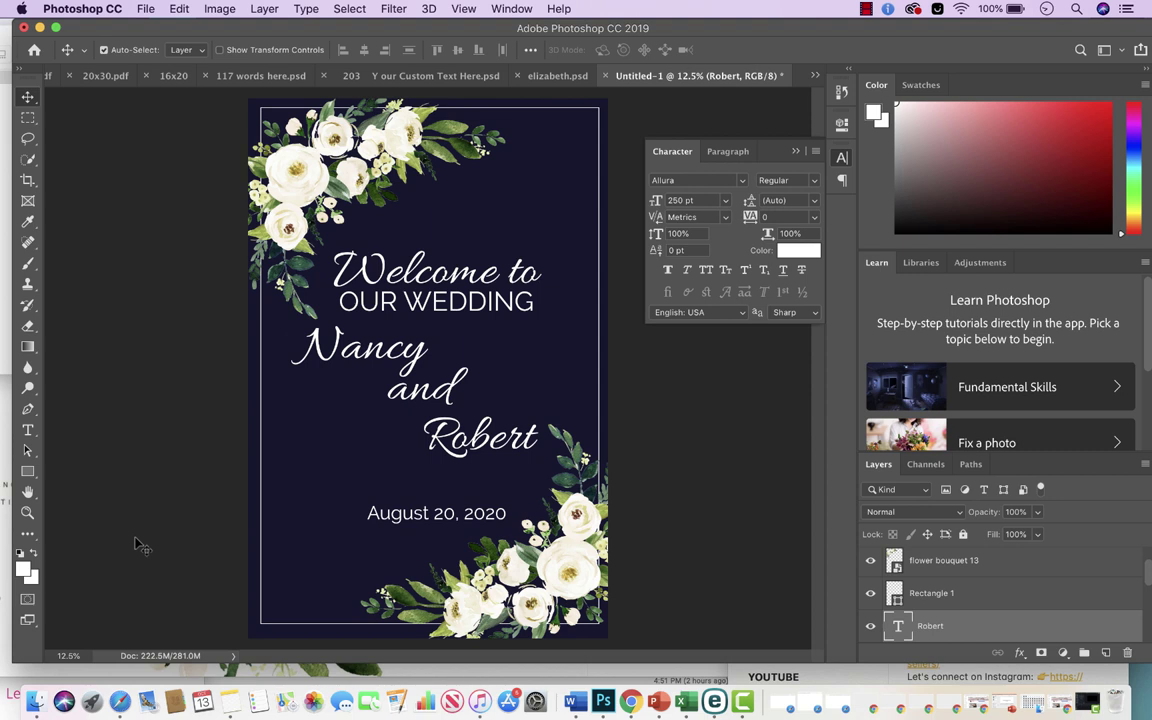
Step: Select the Background layer and set the foreground color to black (#000000)
scroll(989, 632, down, 5)
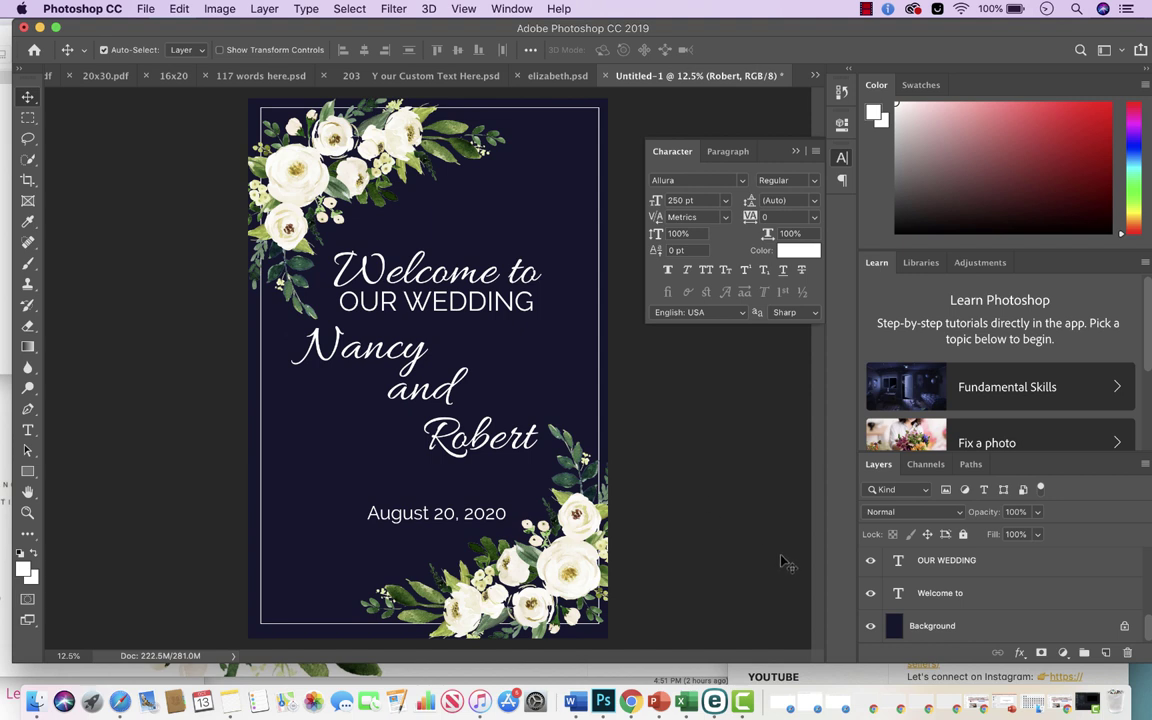
click(918, 627)
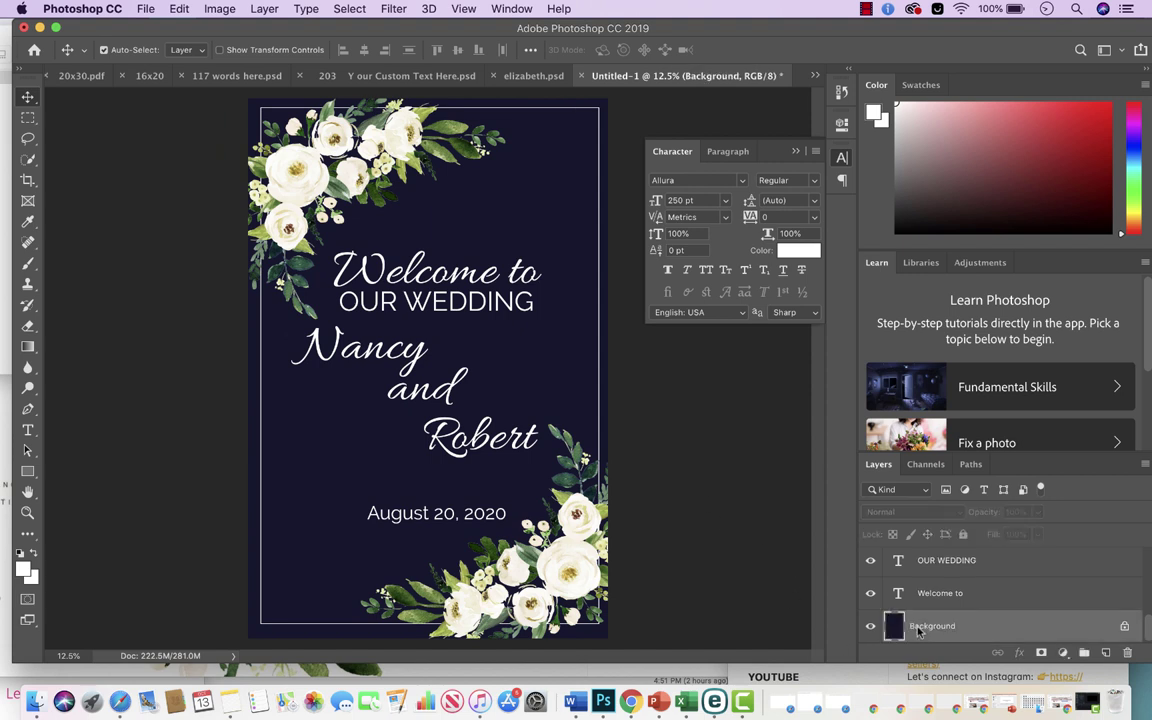
click(22, 565)
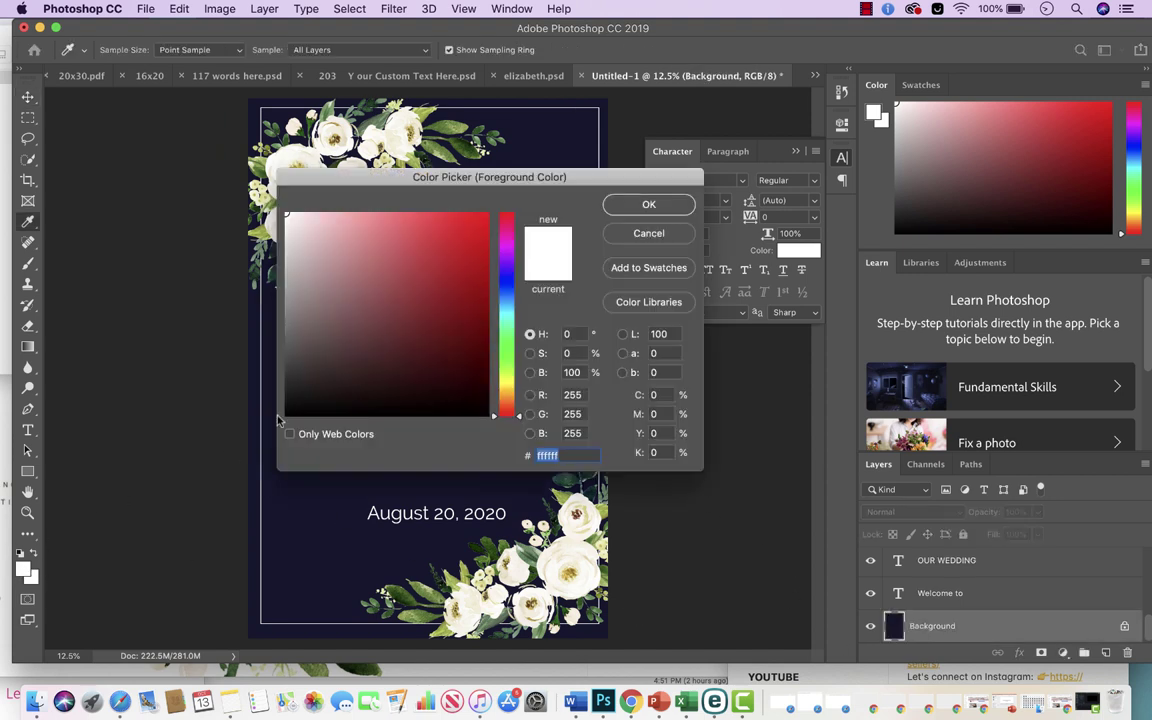
click(508, 296)
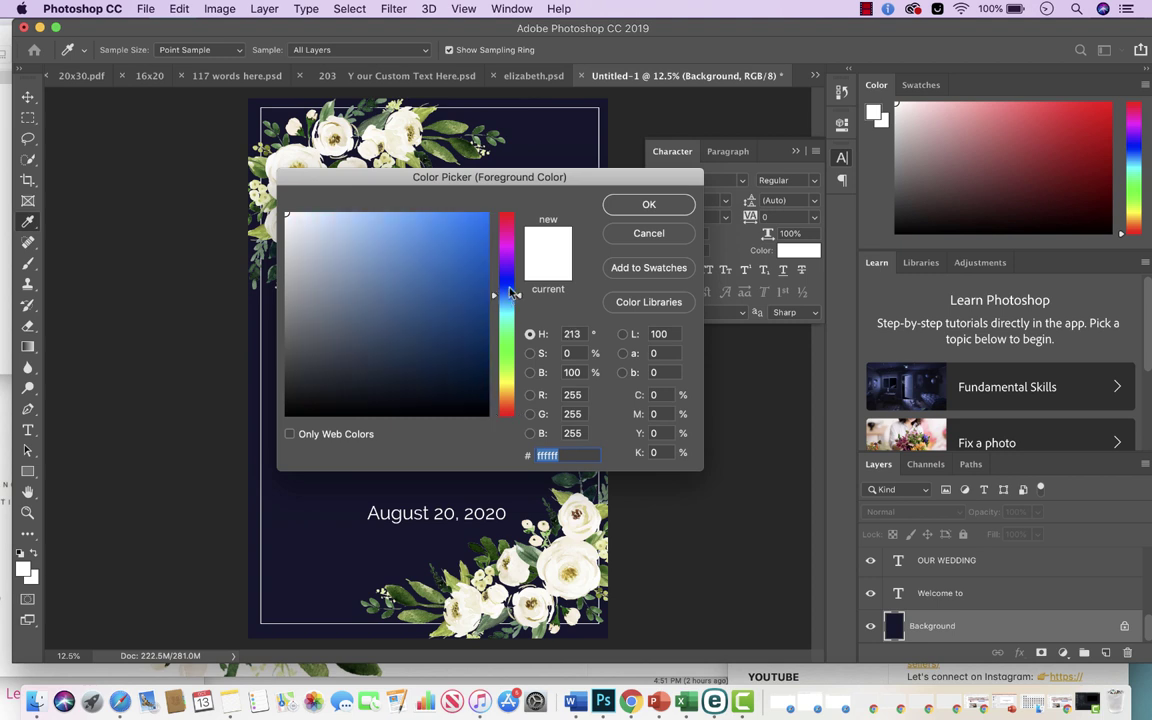
click(508, 287)
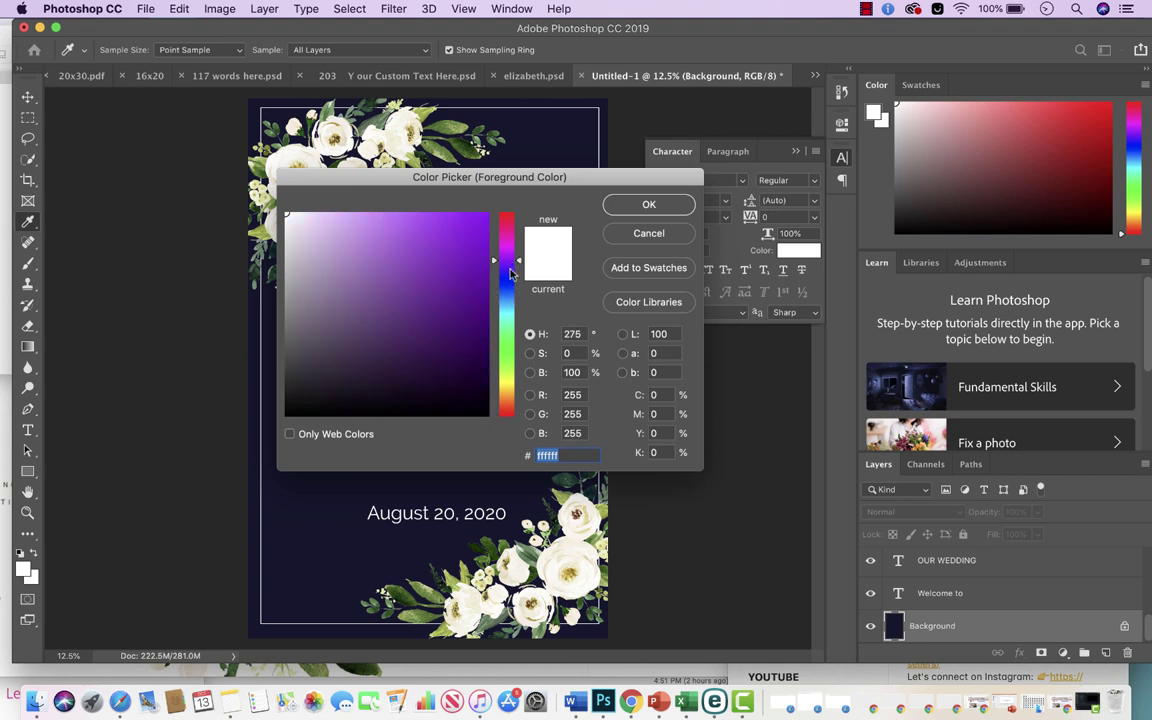
click(511, 276)
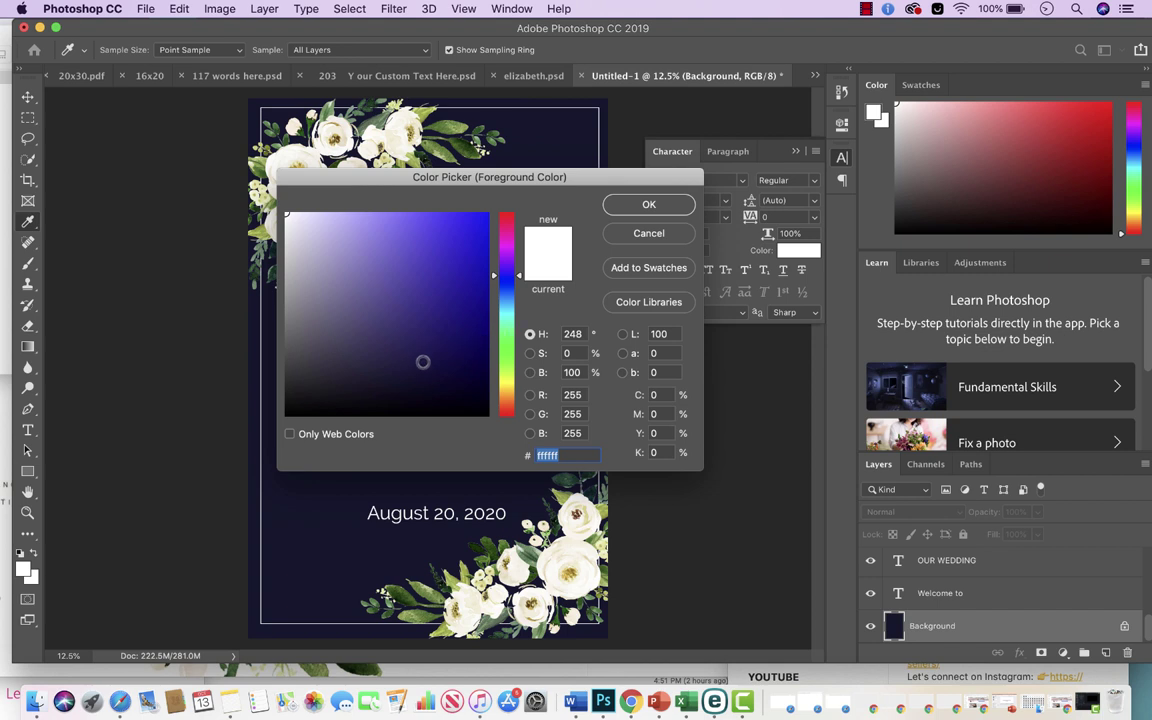
drag(486, 408, 495, 418)
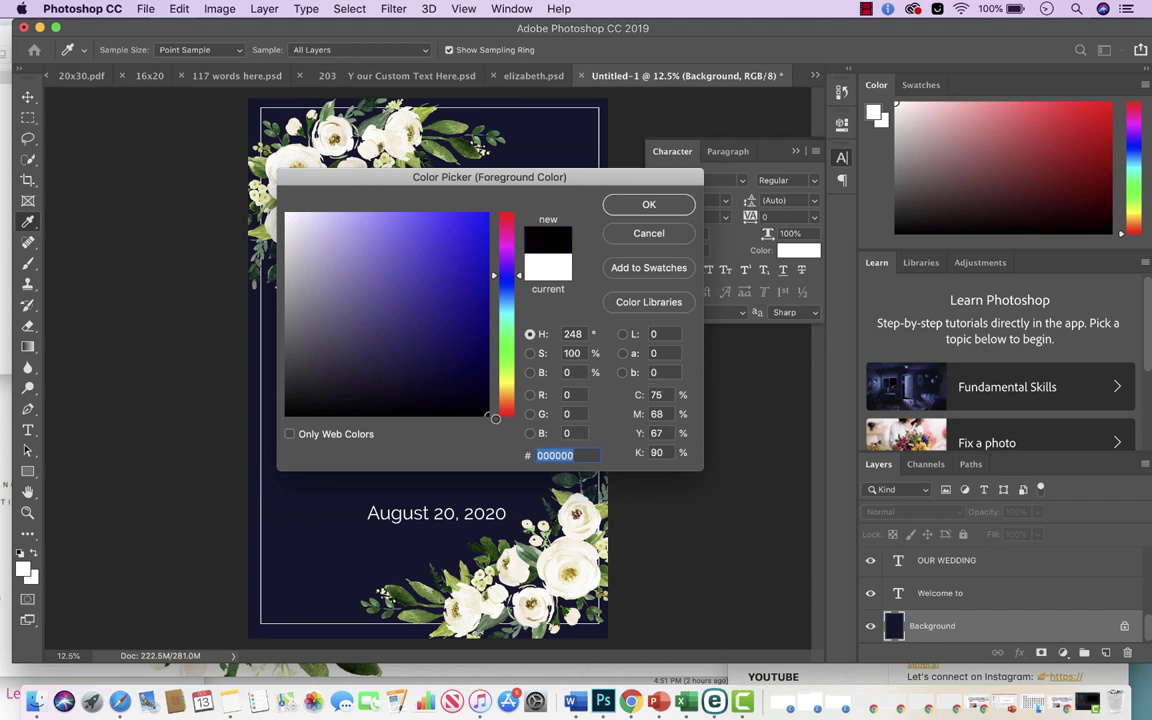
click(687, 204)
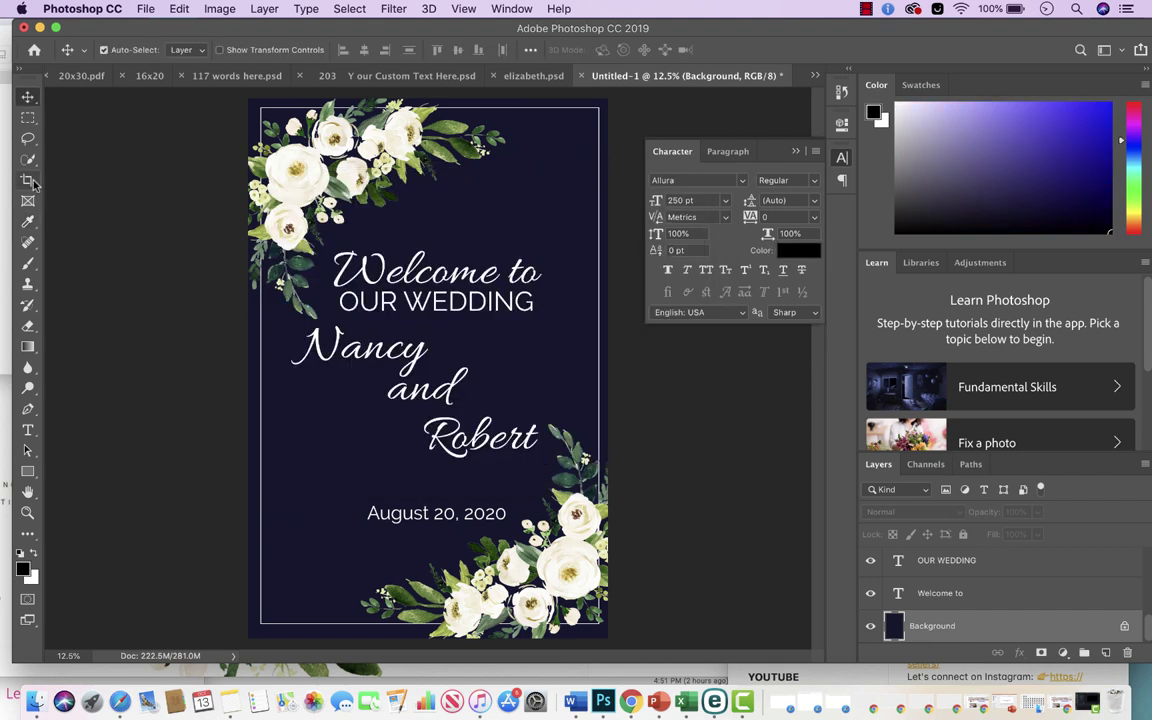
Step: Paint the whole Background layer black with the Brush tool
click(28, 262)
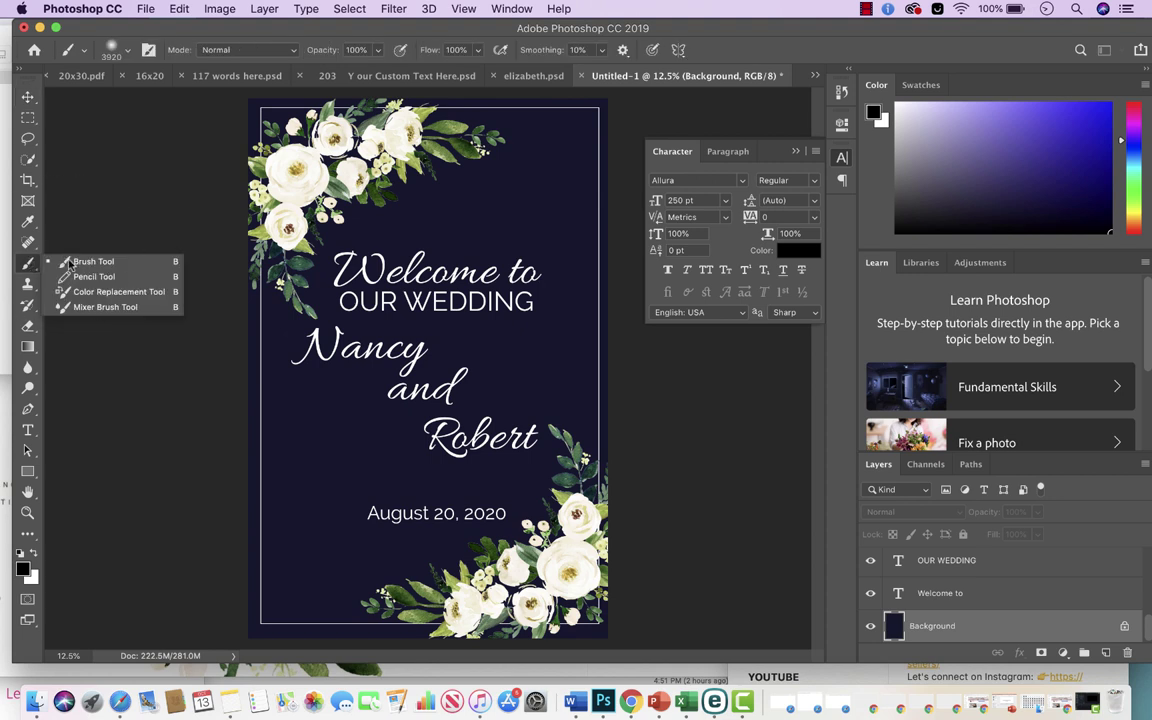
click(90, 238)
mouse_move(436, 260)
mouse_down()
mouse_move(227, 360)
mouse_move(242, 423)
mouse_move(284, 422)
mouse_move(312, 488)
mouse_move(440, 380)
mouse_move(424, 570)
mouse_move(270, 512)
mouse_move(209, 611)
mouse_move(244, 640)
mouse_up()
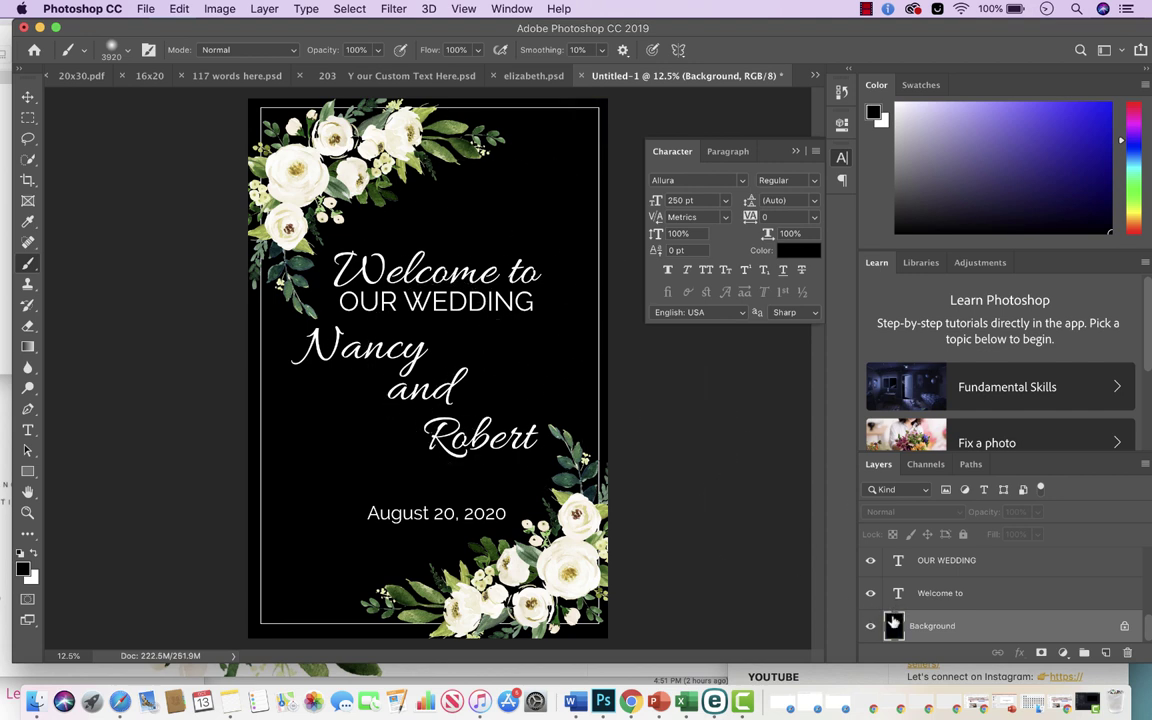
Step: Set the foreground color to light pink (#f9d0fa) and paint the whole Background layer with the Brush tool
click(23, 568)
click(497, 248)
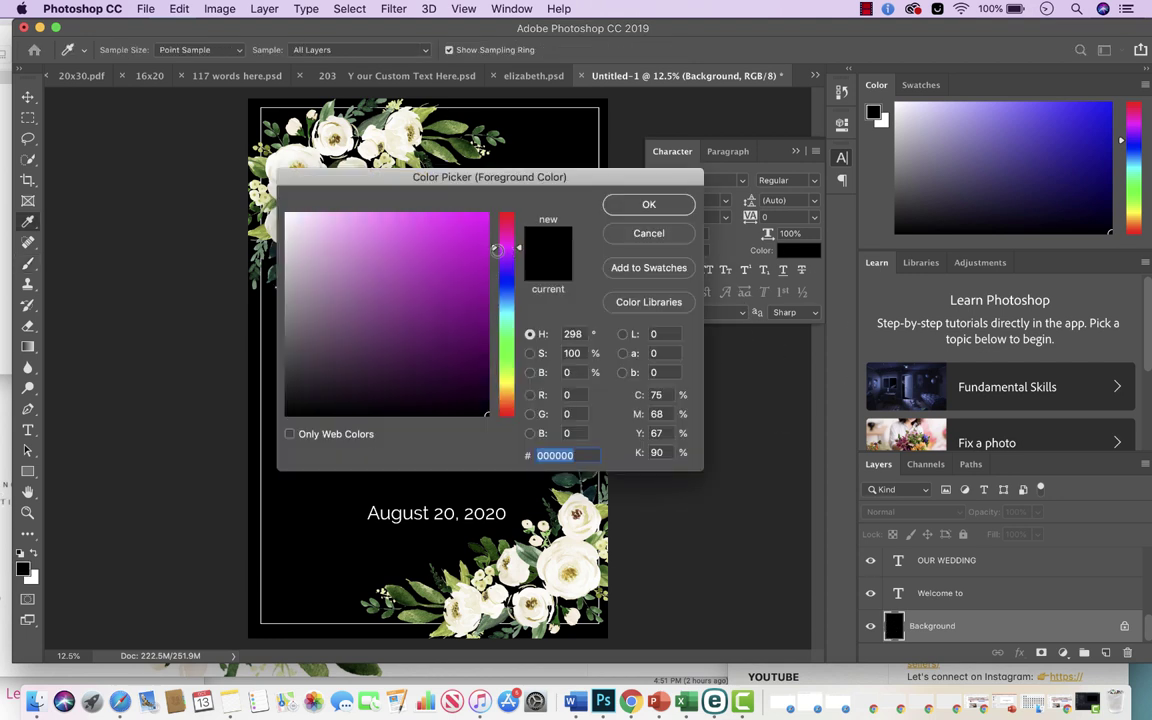
mouse_move(316, 232)
mouse_down()
mouse_move(329, 234)
mouse_move(319, 216)
mouse_up()
click(650, 205)
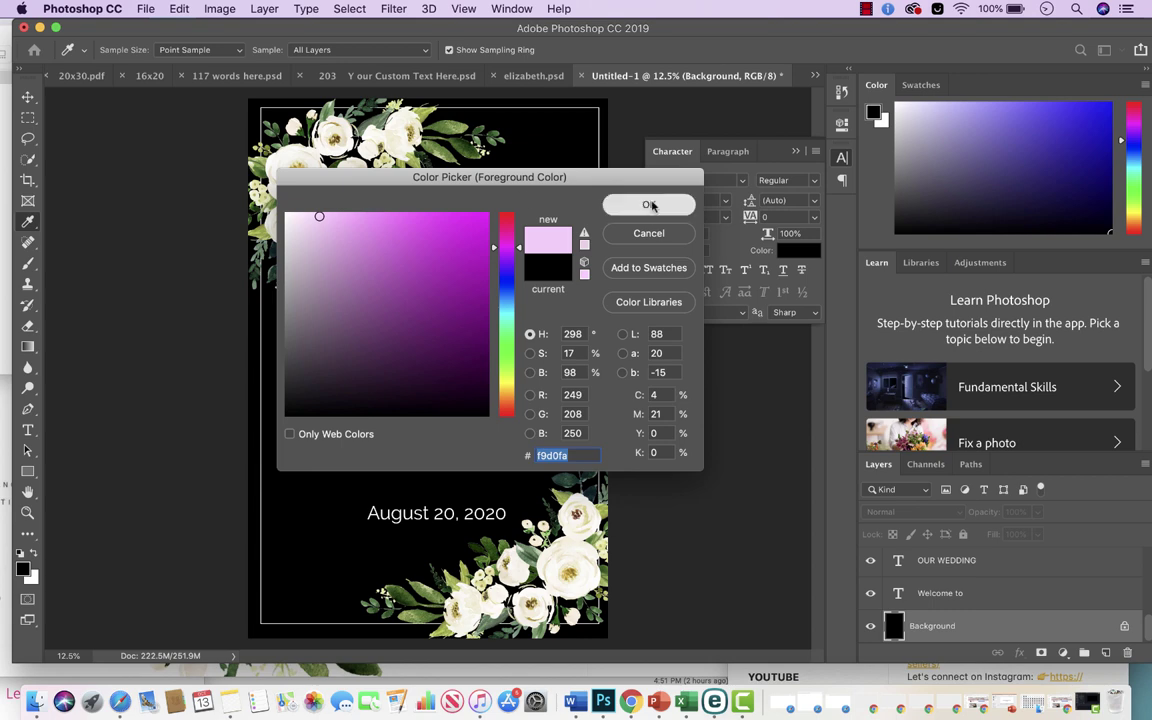
mouse_move(420, 170)
mouse_down()
mouse_move(195, 247)
mouse_move(193, 489)
mouse_move(321, 489)
mouse_move(477, 362)
mouse_move(470, 200)
mouse_move(377, 436)
mouse_move(528, 398)
mouse_move(490, 230)
mouse_move(438, 475)
mouse_move(542, 478)
mouse_move(588, 645)
mouse_move(530, 240)
mouse_move(450, 520)
mouse_move(470, 460)
mouse_move(601, 410)
mouse_up()
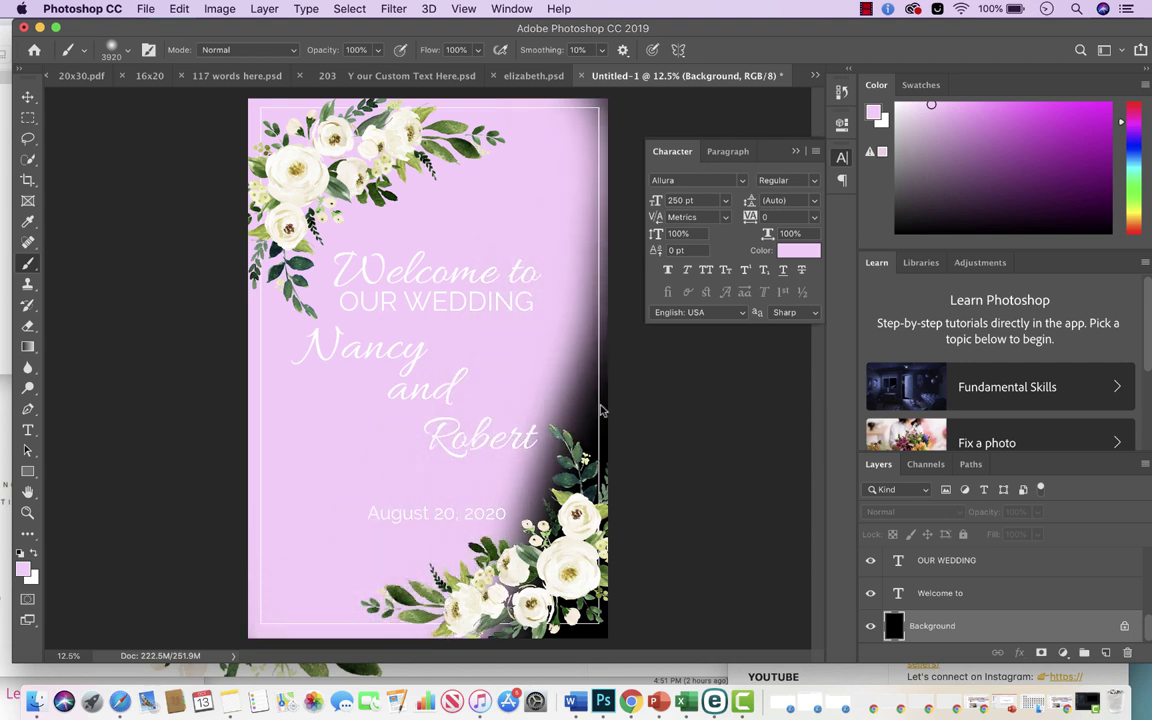
mouse_move(538, 382)
mouse_down()
mouse_move(569, 296)
mouse_move(592, 467)
mouse_move(573, 260)
mouse_up()
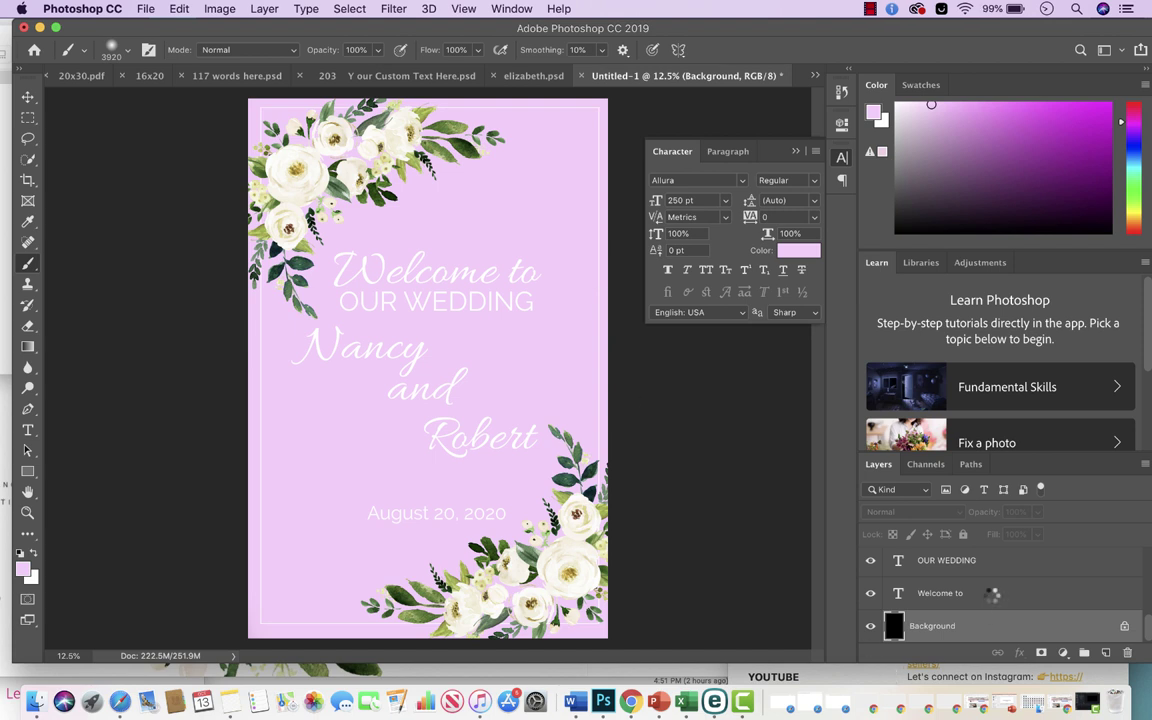
Step: Change the text color of the "Welcome to" line to black
click(28, 430)
triple_click(393, 269)
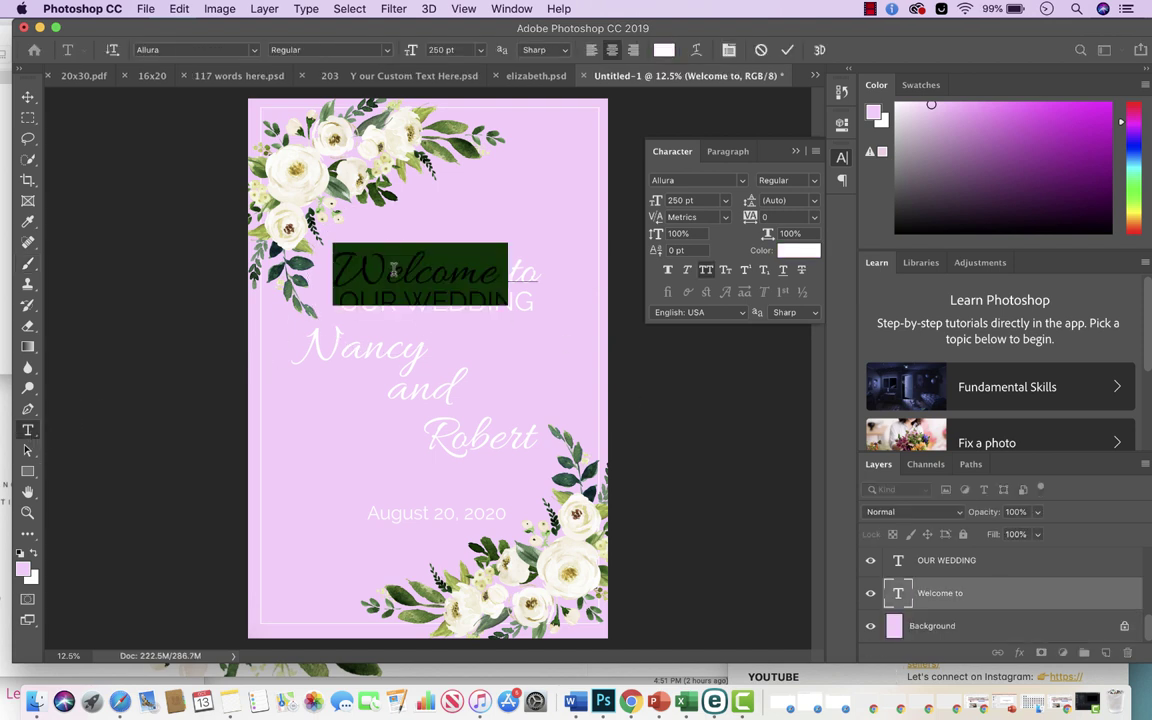
click(663, 50)
click(427, 277)
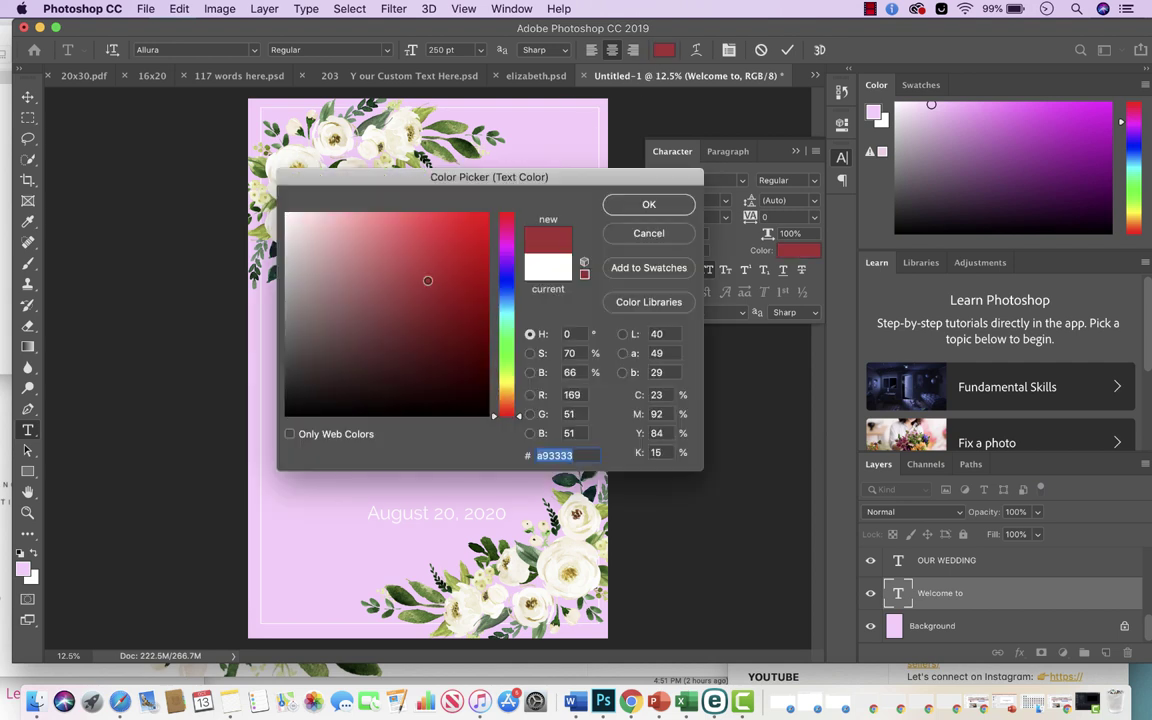
drag(427, 277, 250, 410)
click(680, 210)
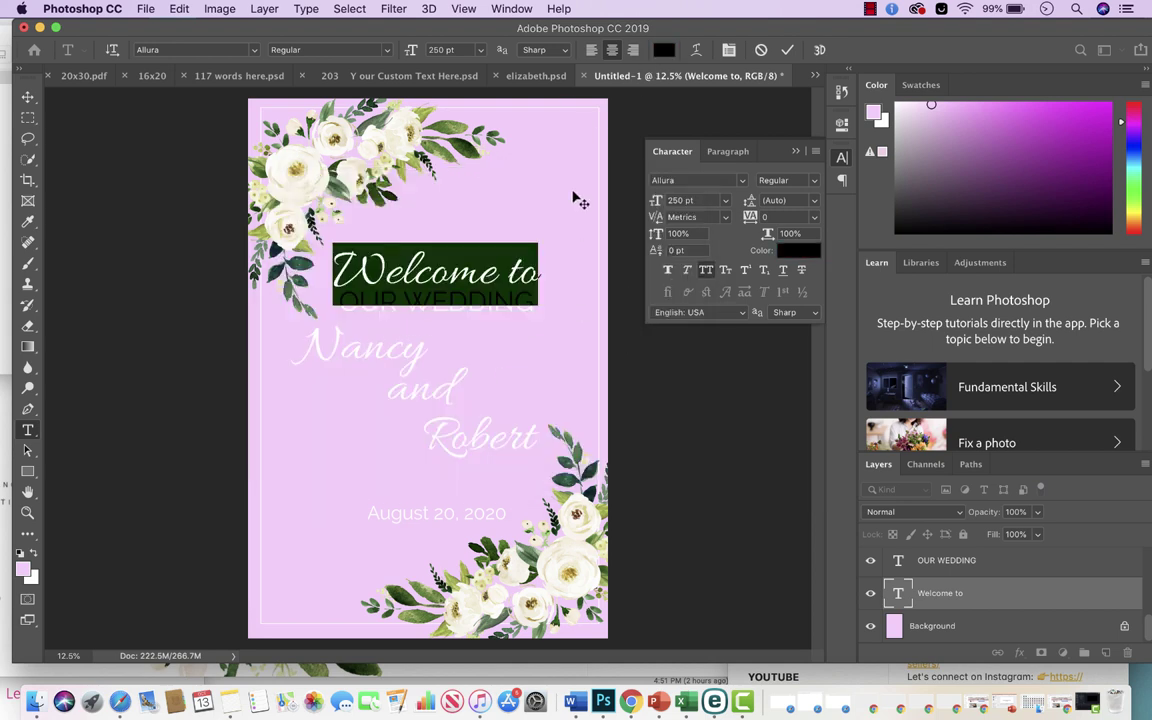
click(787, 50)
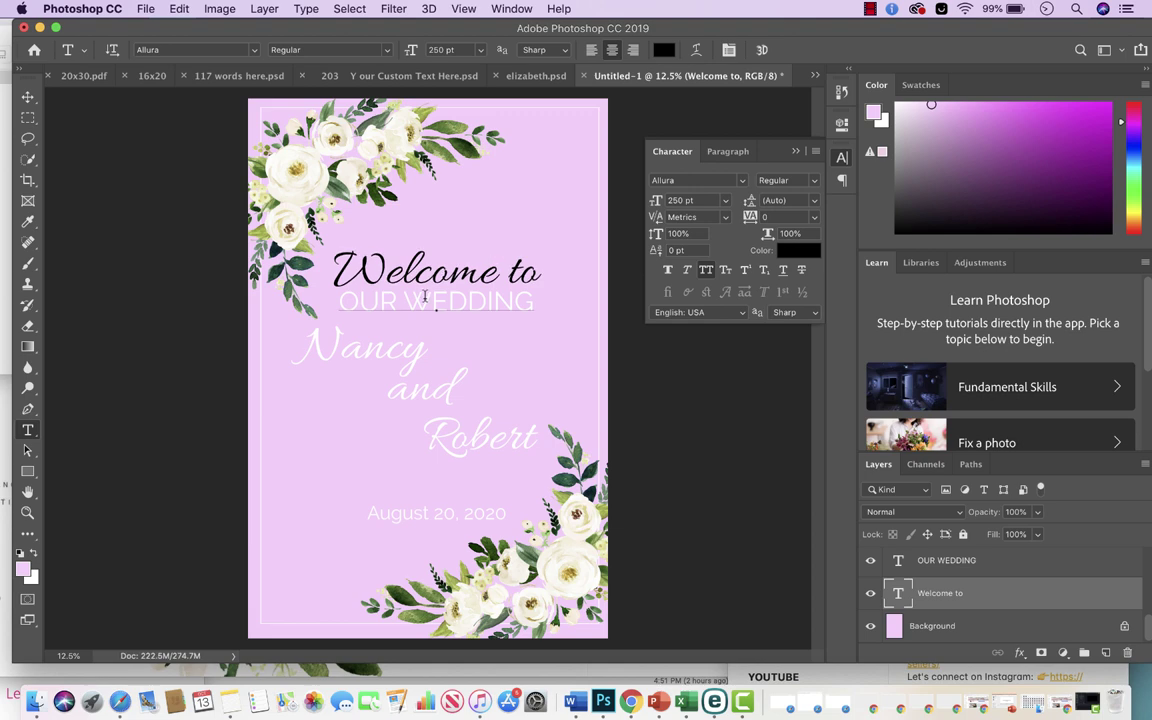
Step: Change the text color of the "OUR WEDDING" line to black
triple_click(400, 300)
click(663, 50)
click(329, 267)
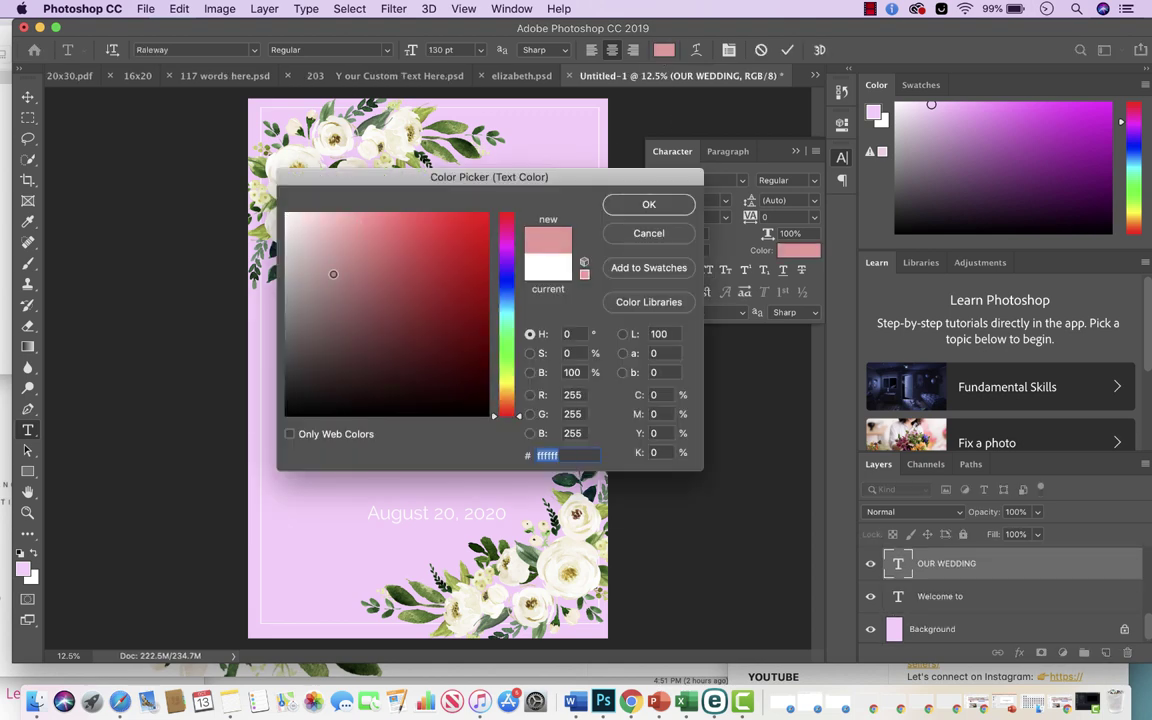
drag(329, 267, 214, 415)
click(681, 211)
click(787, 50)
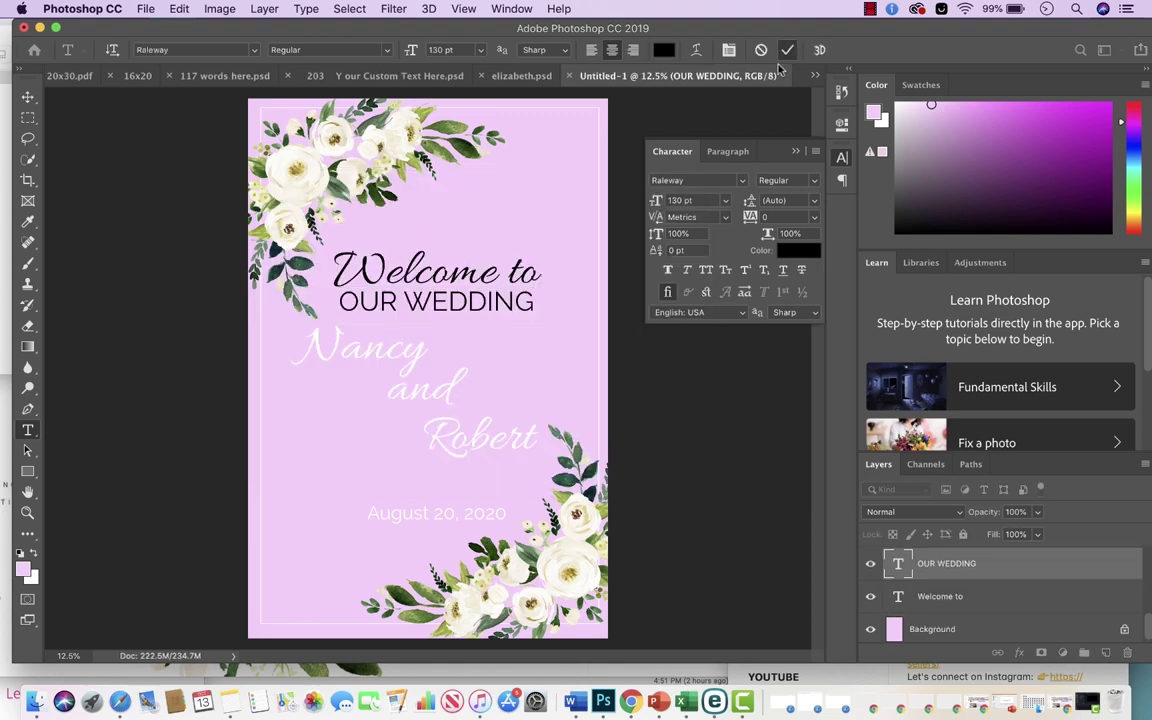
Step: Change the text color of the first name, below "OUR WEDDING", to black (#000000)
triple_click(405, 350)
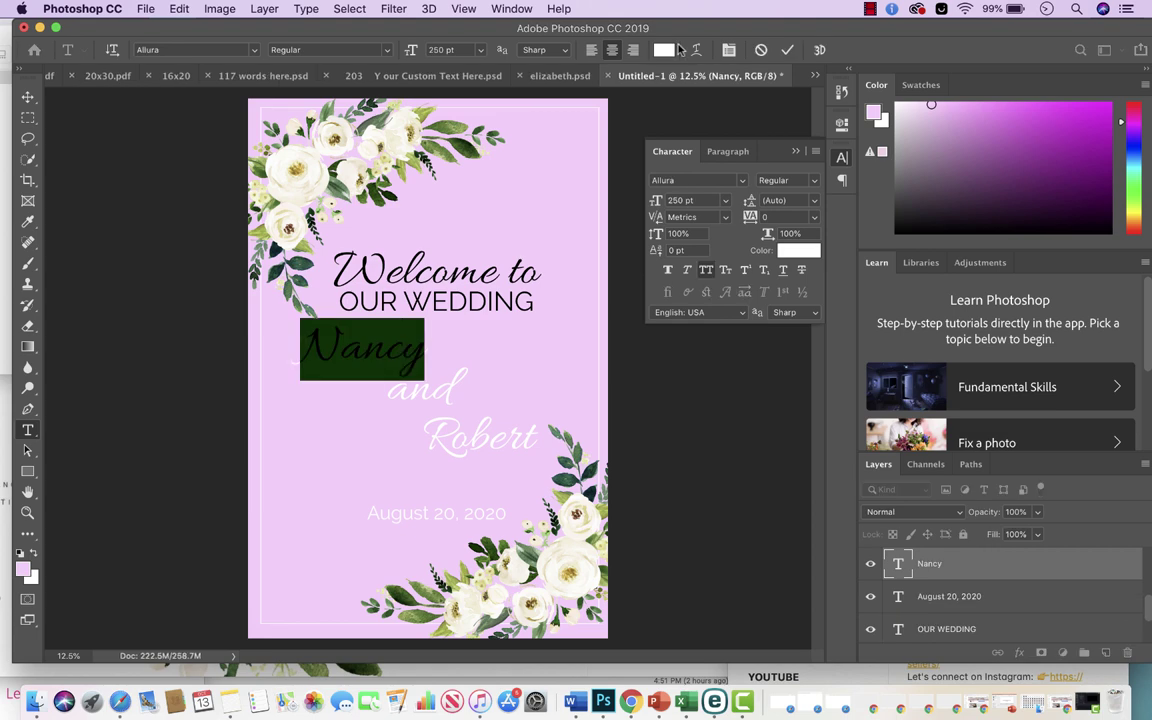
click(663, 50)
drag(352, 334, 286, 415)
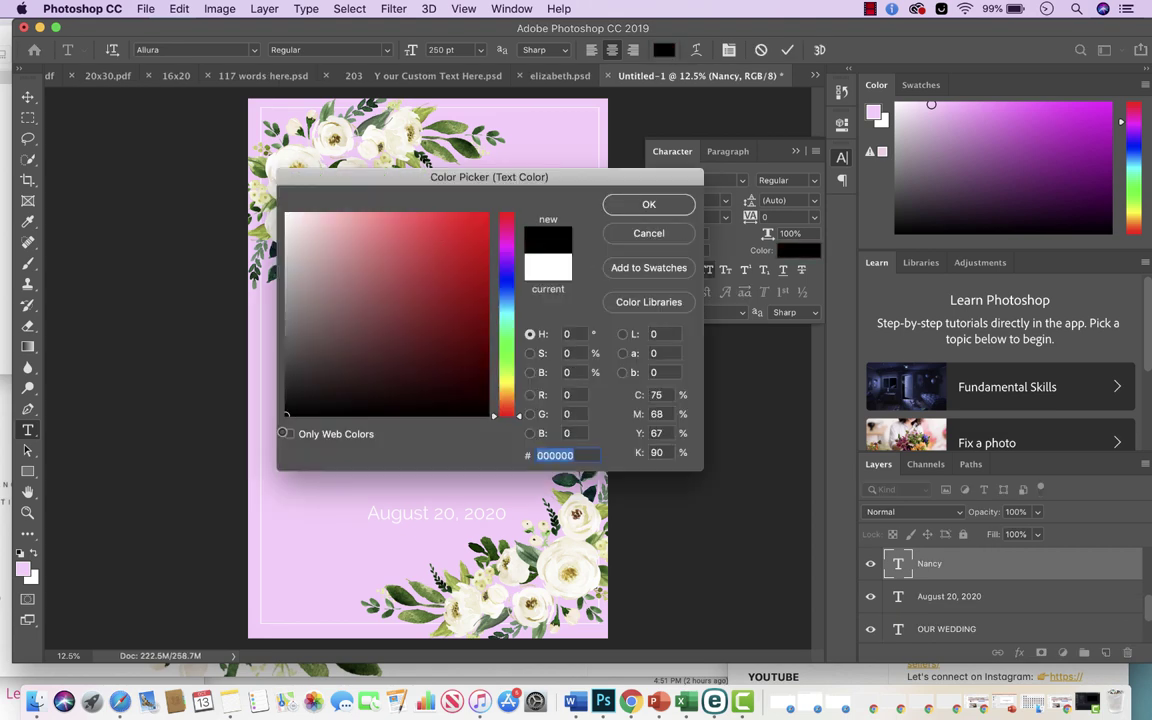
click(645, 205)
key(ctrl+Return)
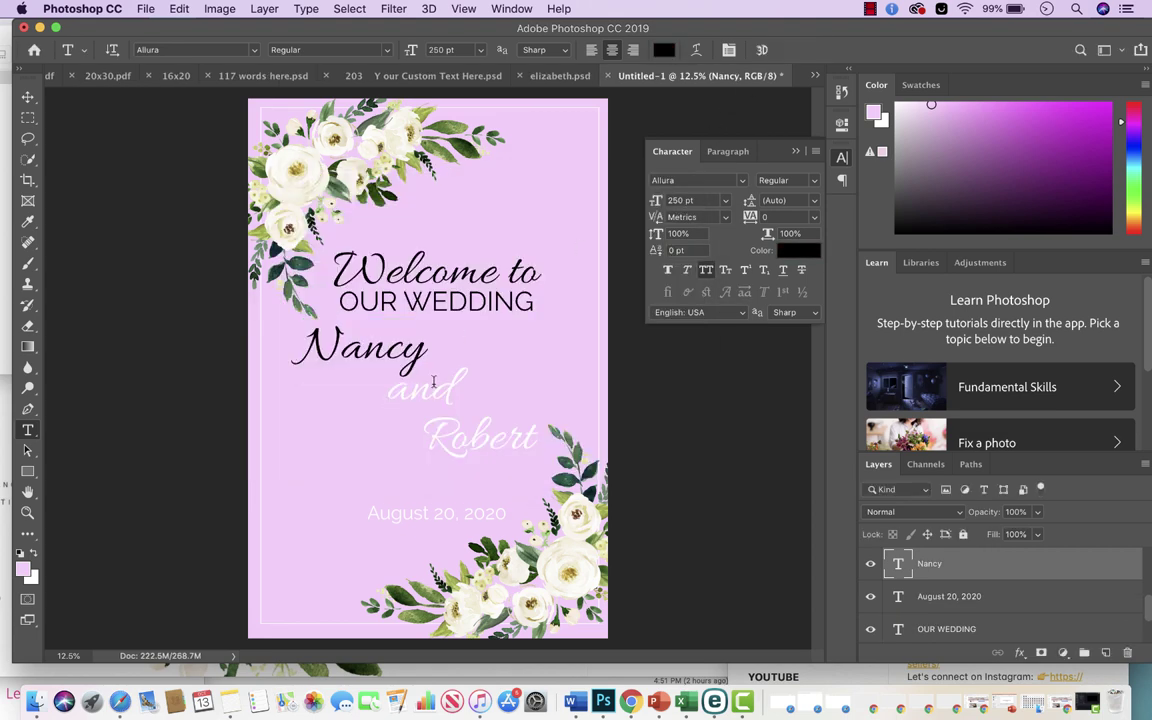
Step: Change the text color of the word "and" between the two names to near-black (#010101)
double_click(433, 381)
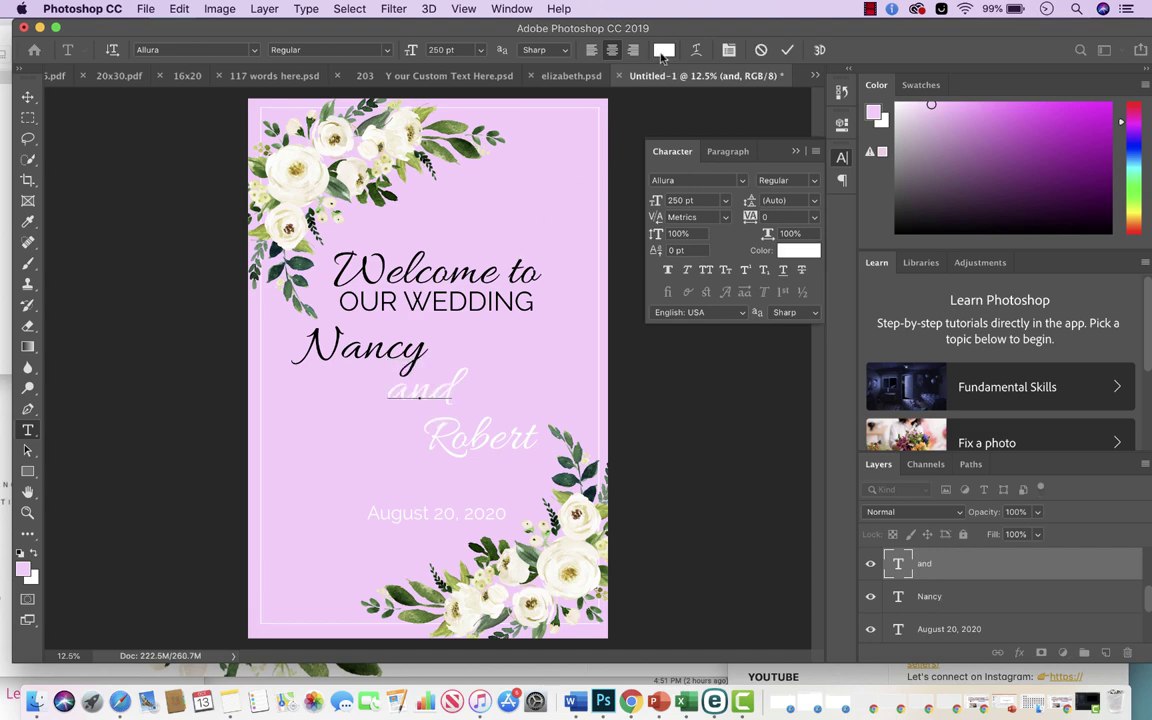
click(663, 50)
text(000000)
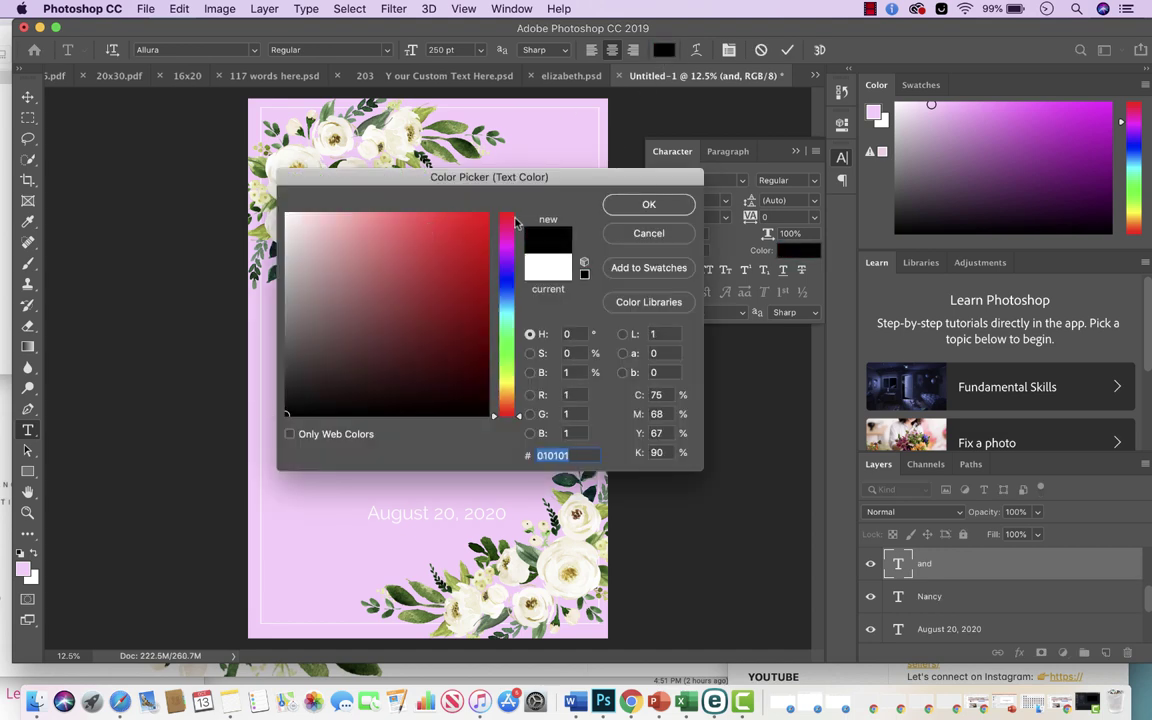
click(649, 204)
click(487, 428)
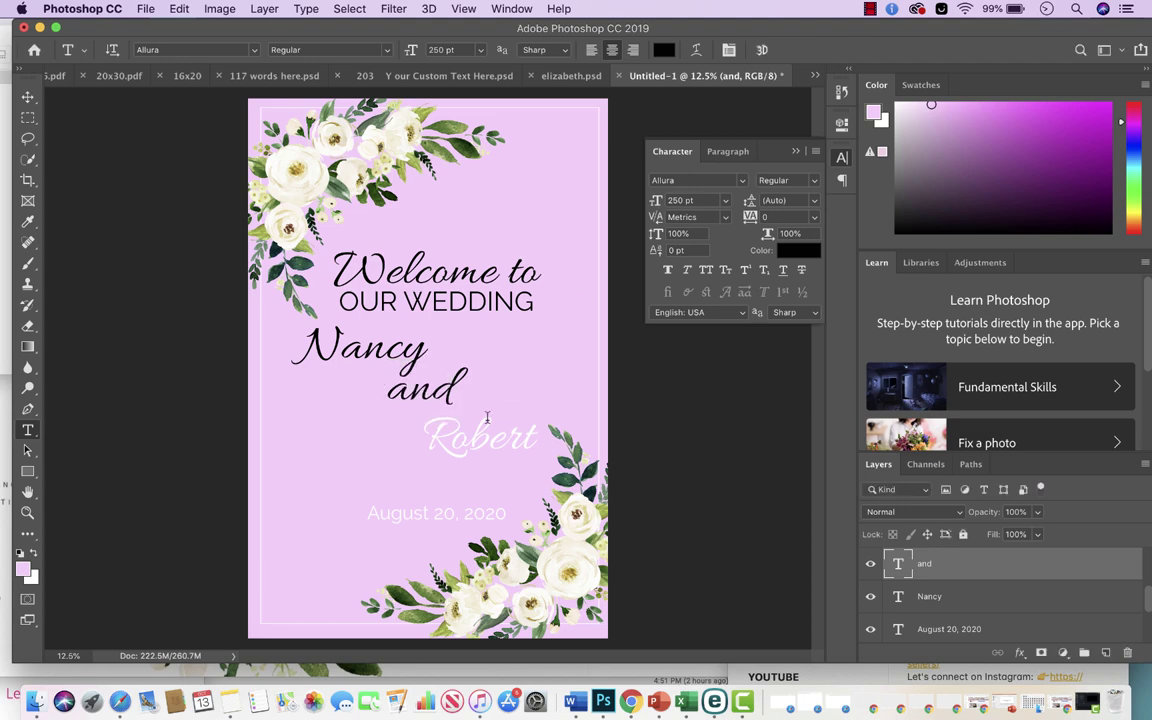
Step: Change the text color of the second name, below "and", to black (#000000)
double_click(485, 432)
click(663, 50)
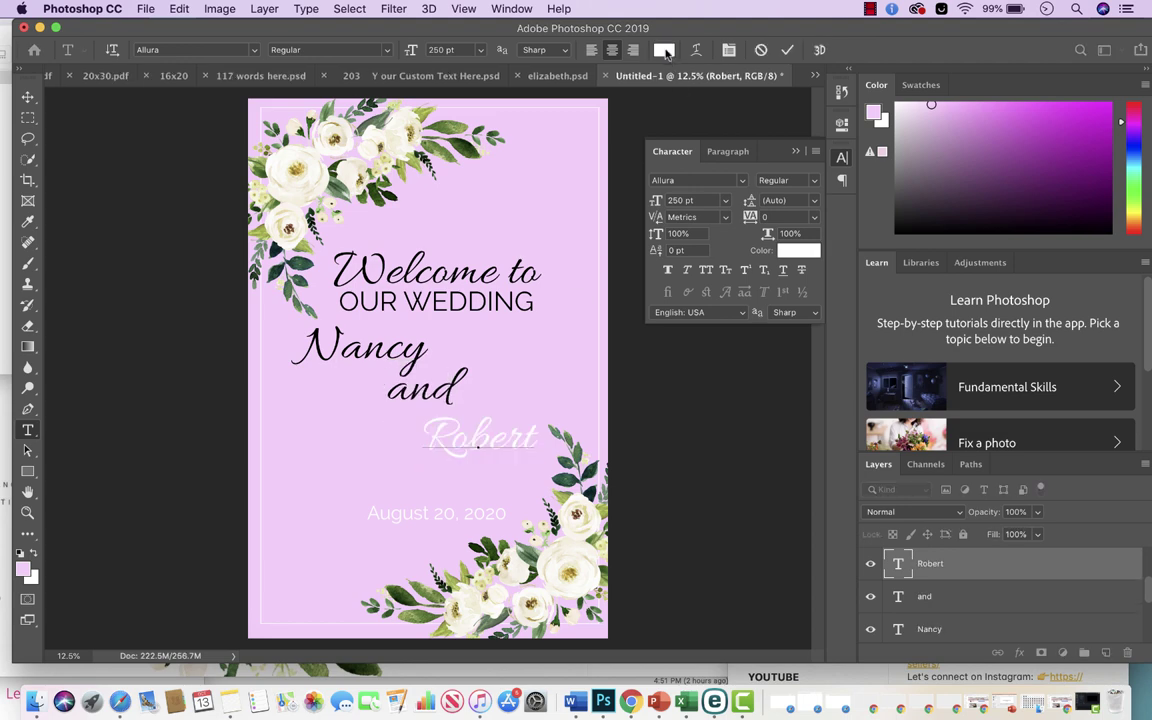
click(298, 375)
text(000000)
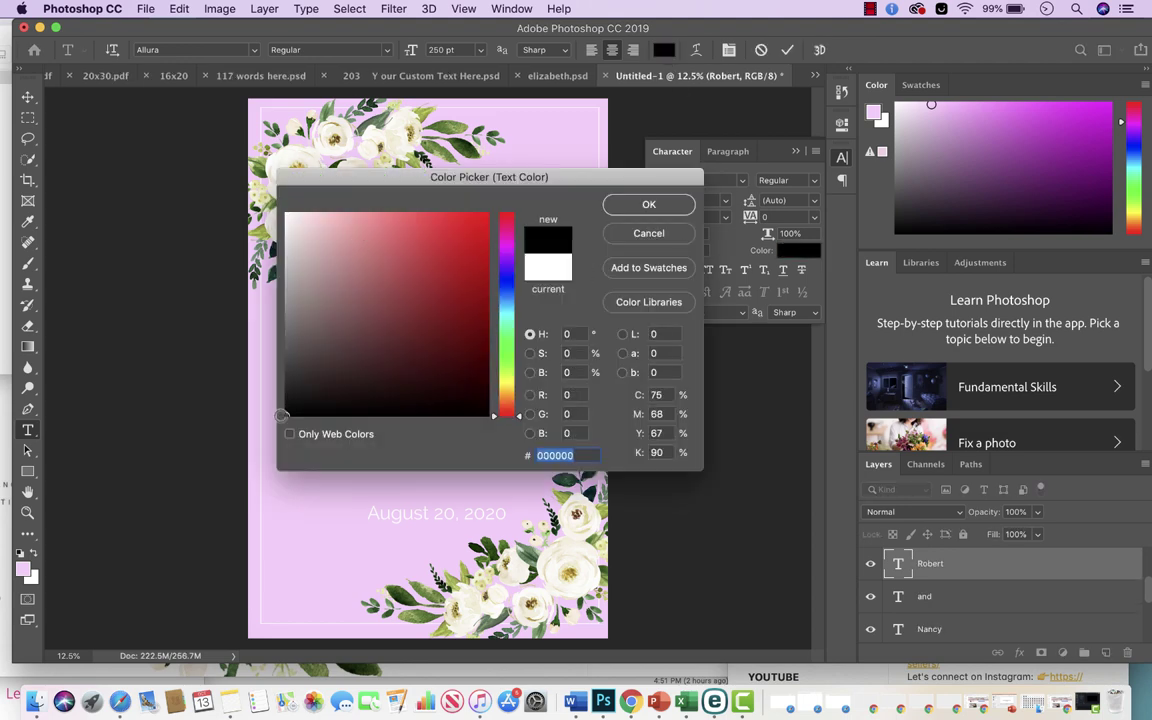
click(645, 204)
click(787, 49)
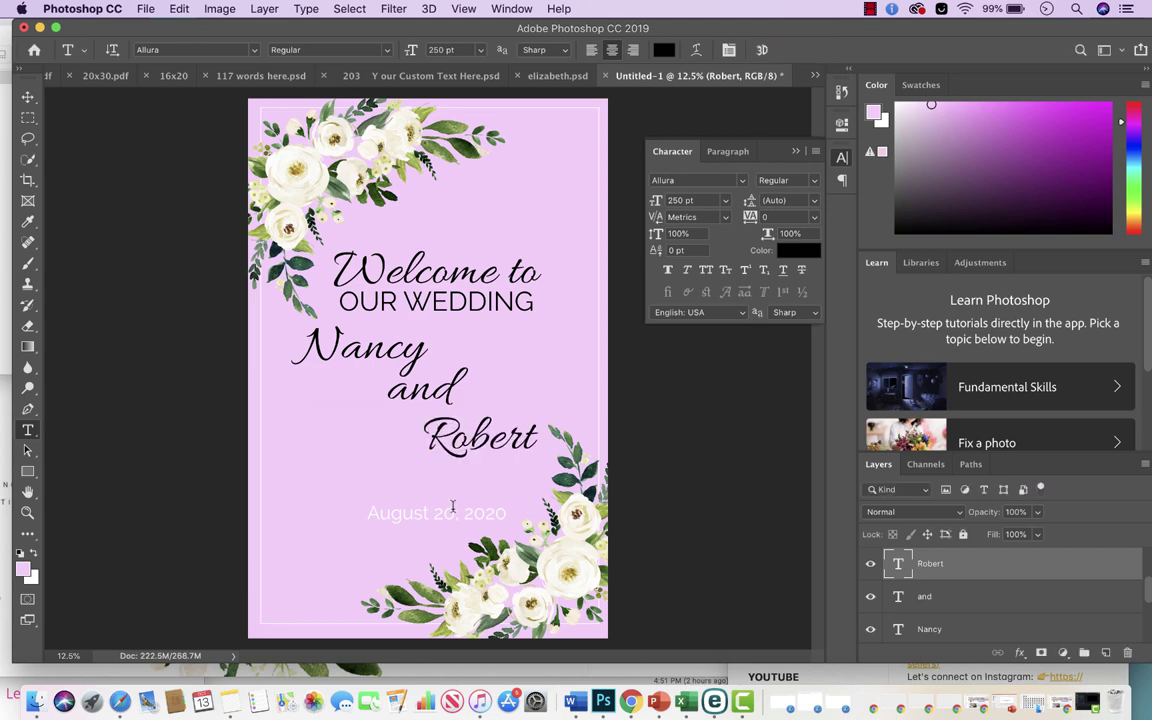
Step: Change the date line's text color to black and move the line slightly up and left, away from the lower bouquet
double_click(440, 512)
click(663, 50)
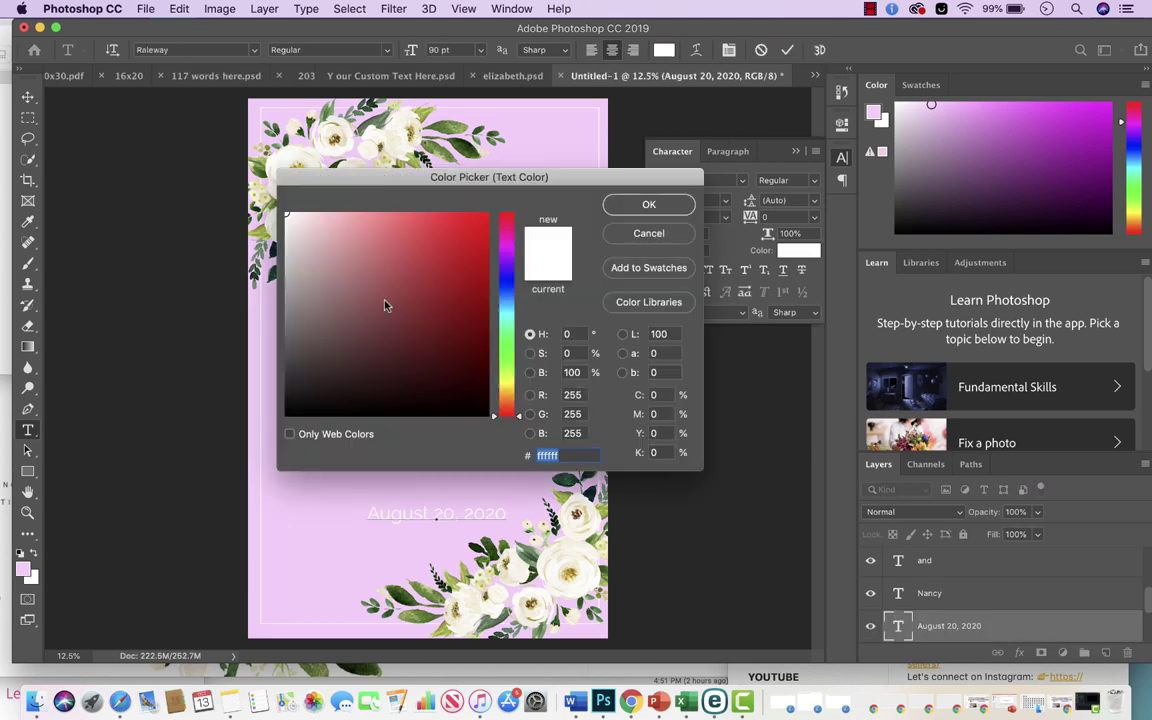
text(000000)
click(648, 205)
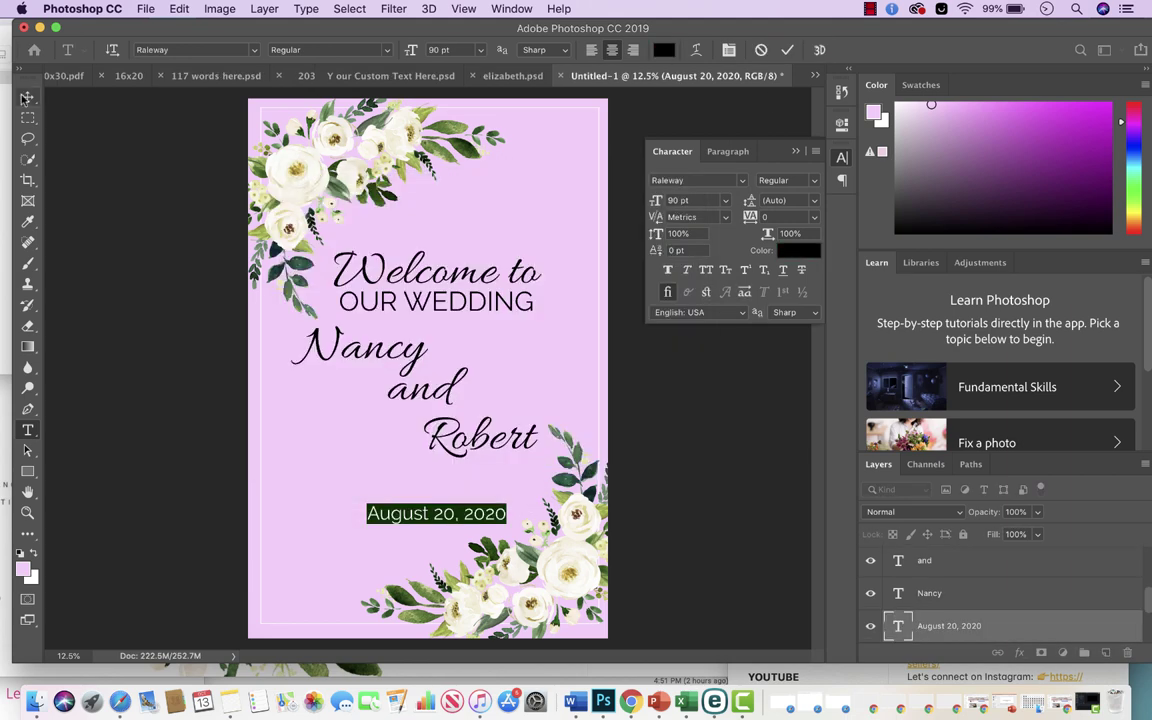
click(28, 97)
drag(430, 497, 416, 475)
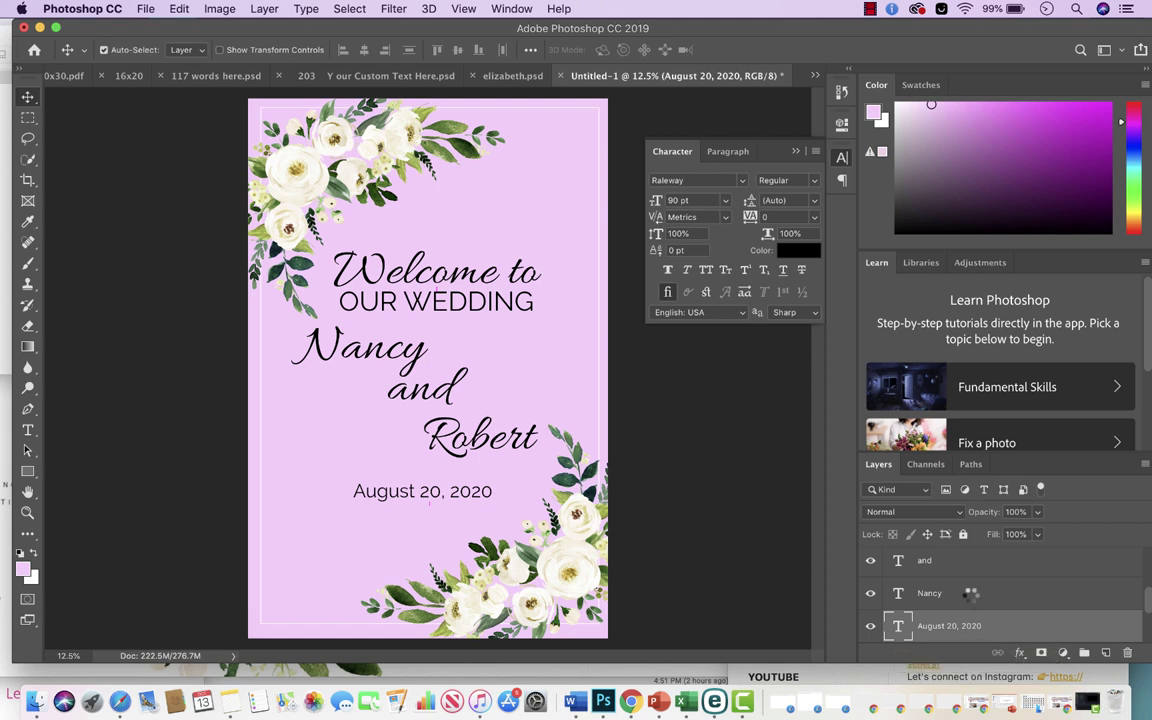
Step: Try to turn the Rectangle 1 border black by setting the shape layer's solid color to #000000
scroll(970, 593, down, 3)
scroll(970, 595, up, 6)
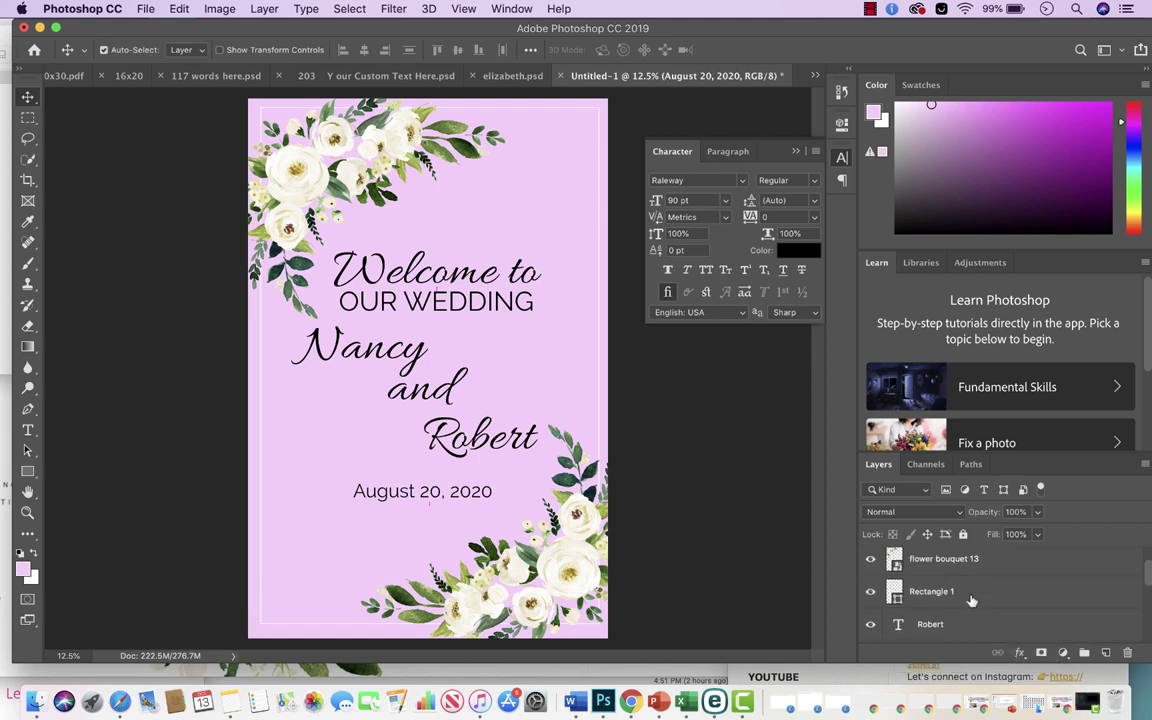
click(971, 600)
double_click(894, 591)
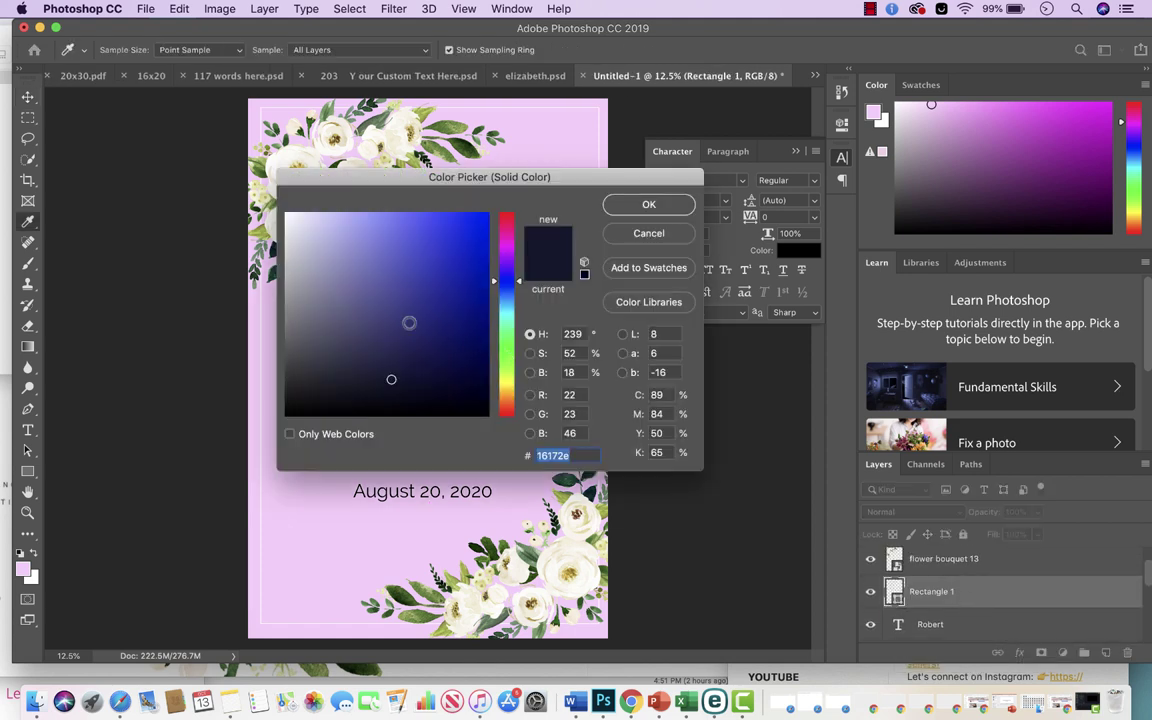
text(000000)
click(649, 204)
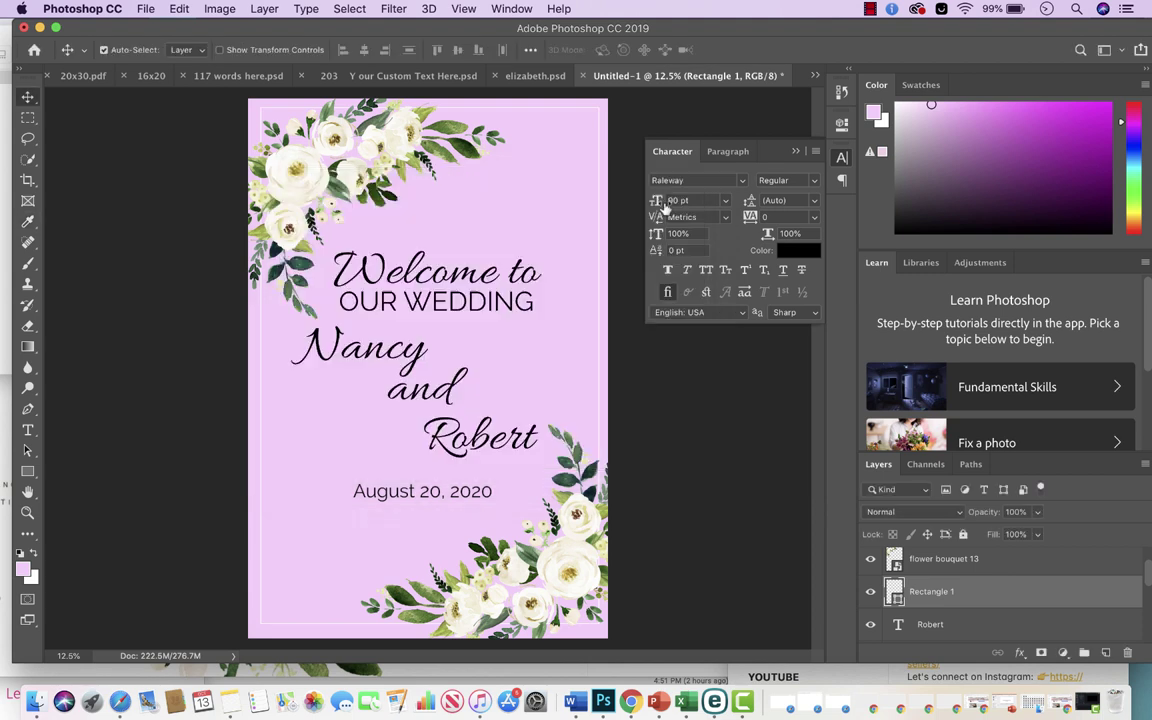
click(816, 568)
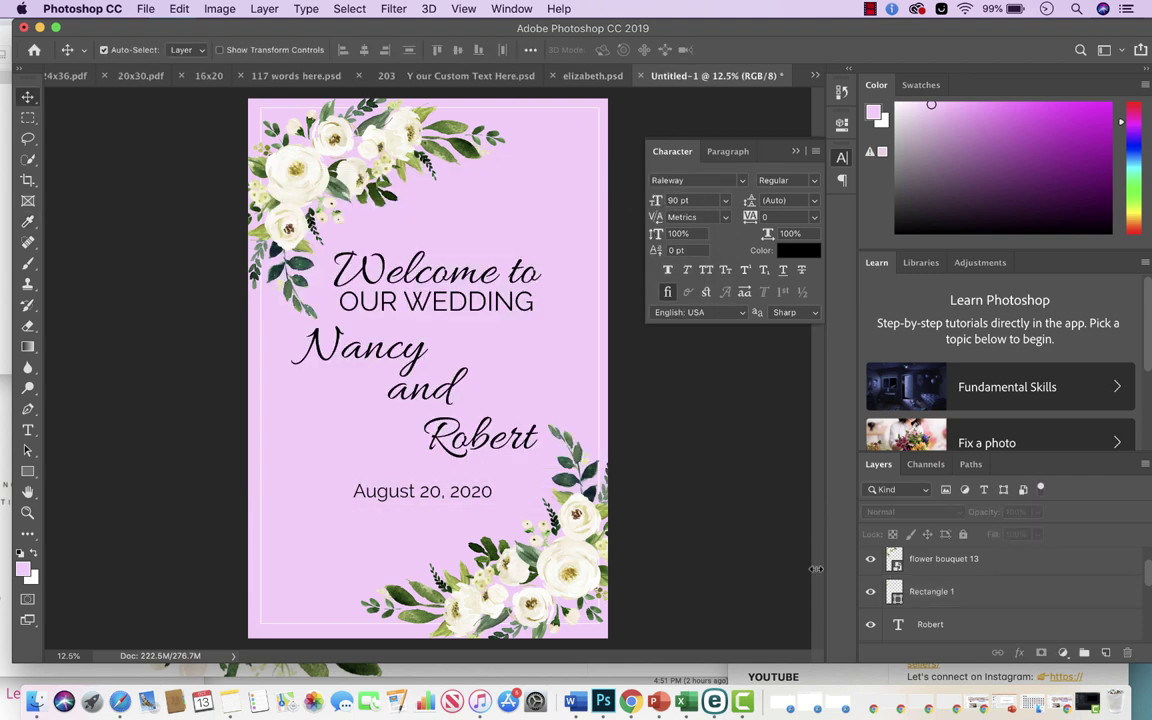
Step: Set the stroke color of the Rectangle 1 border to black with the Rectangle tool's options, without creating a new rectangle
click(952, 598)
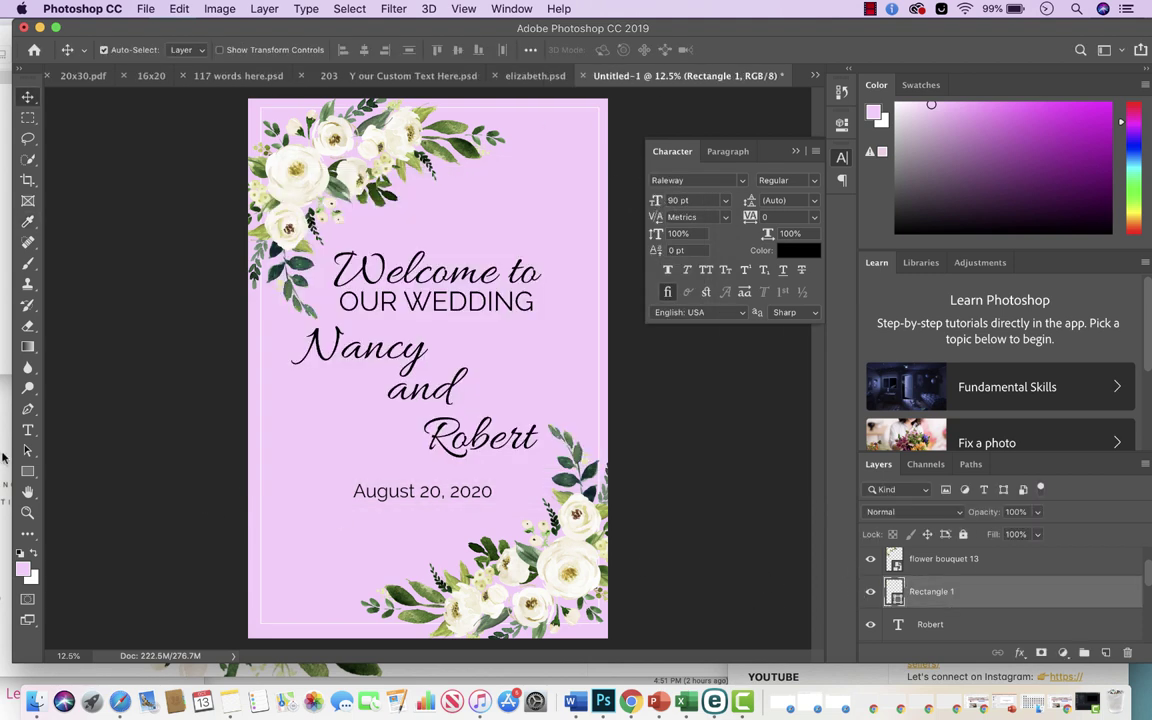
key(u)
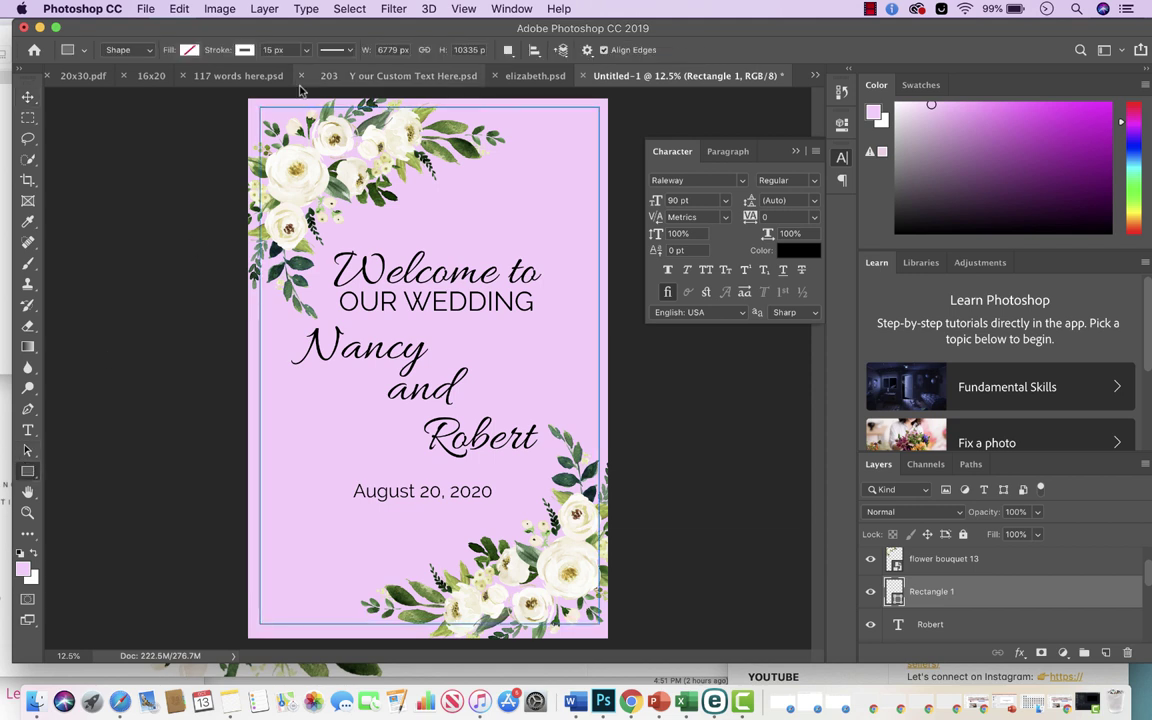
click(244, 50)
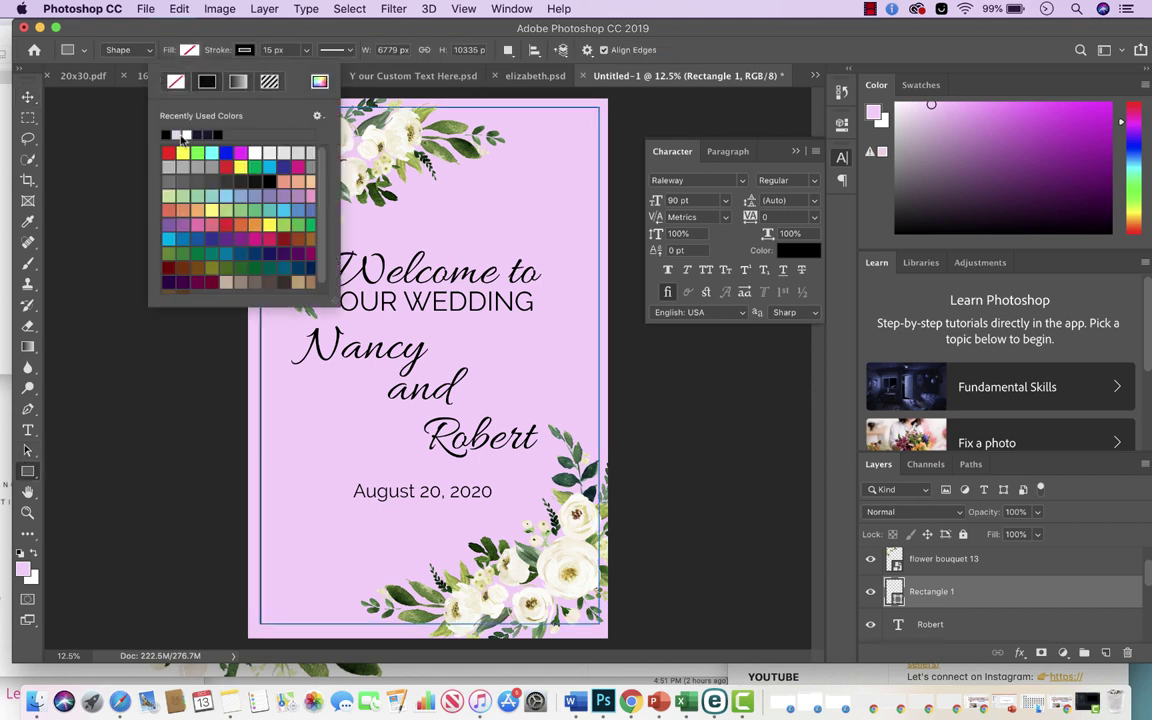
click(572, 104)
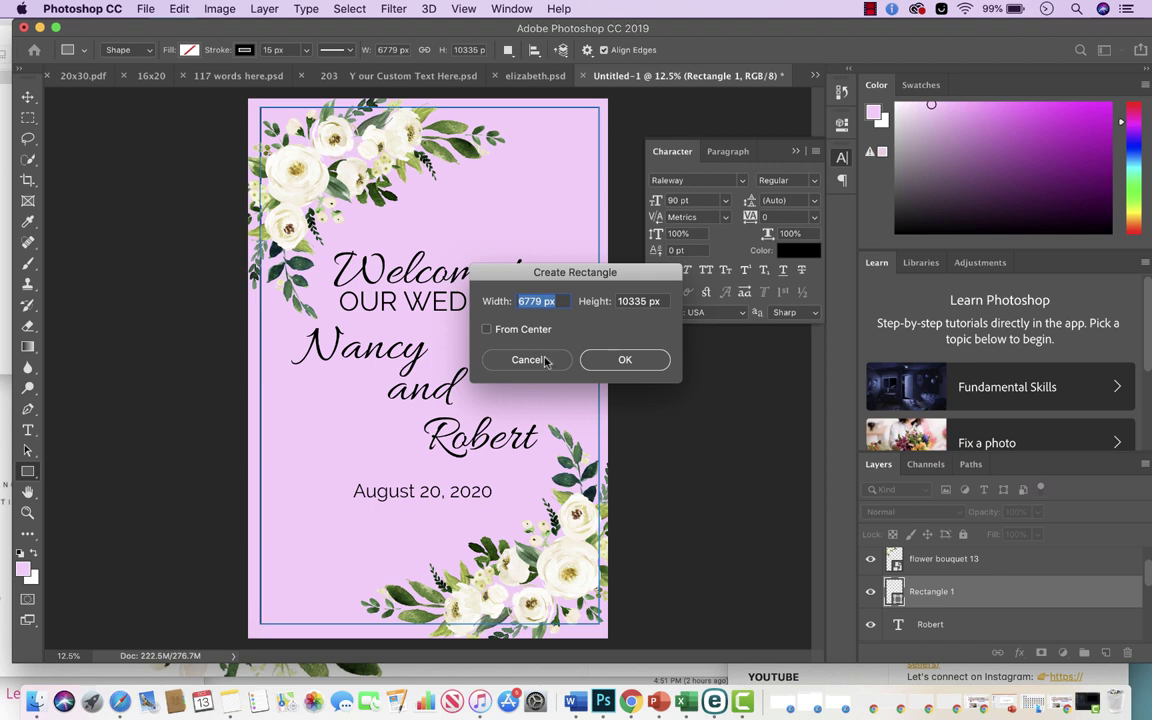
click(512, 359)
key(v)
click(90, 182)
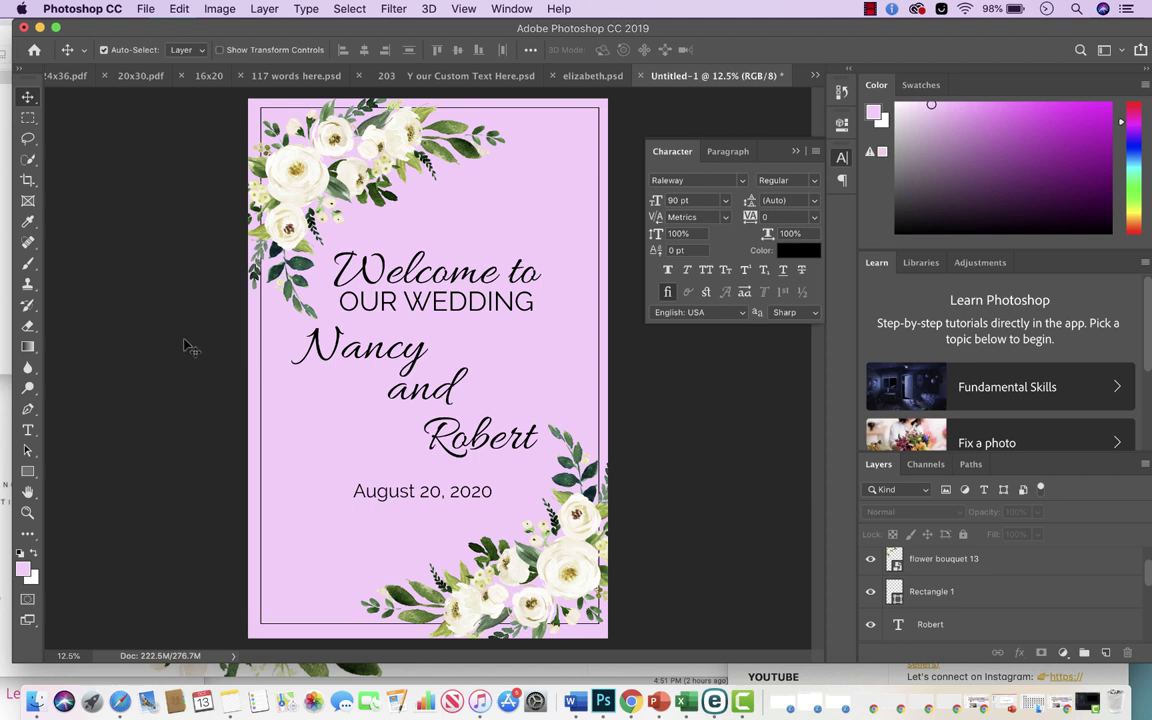
Step: Check the canvas size and image size settings, and inspect the leaves, flowers and lettering in the 100% preview, without changing anything
click(214, 9)
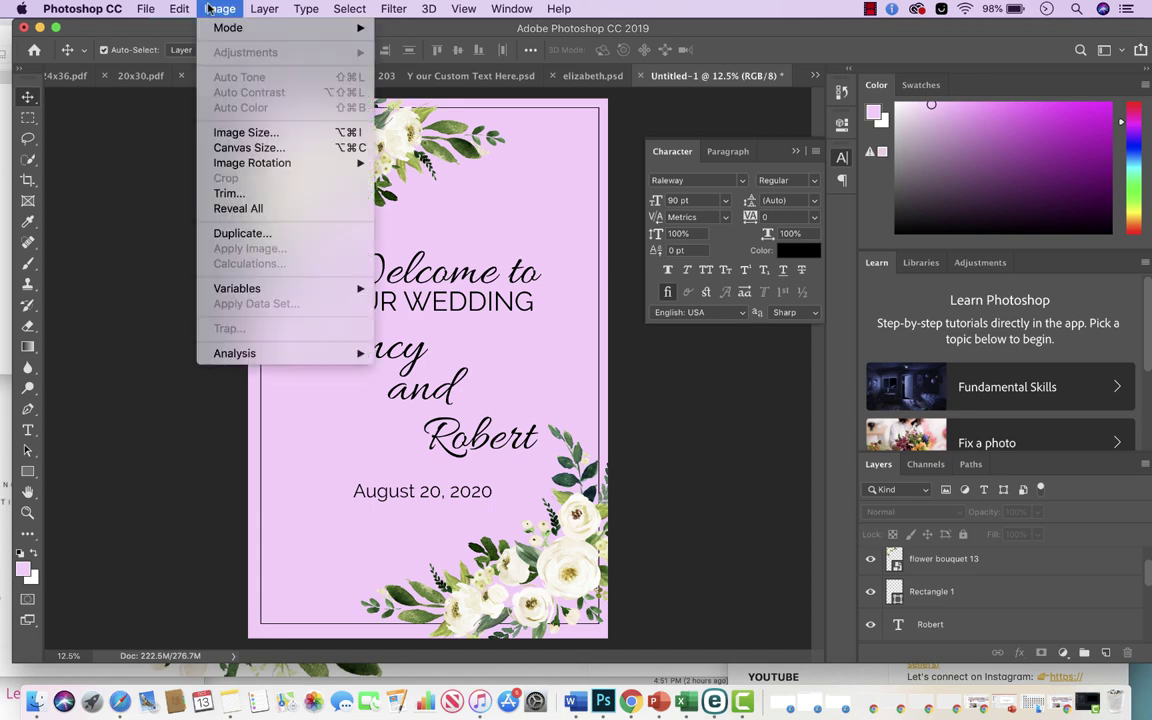
click(249, 147)
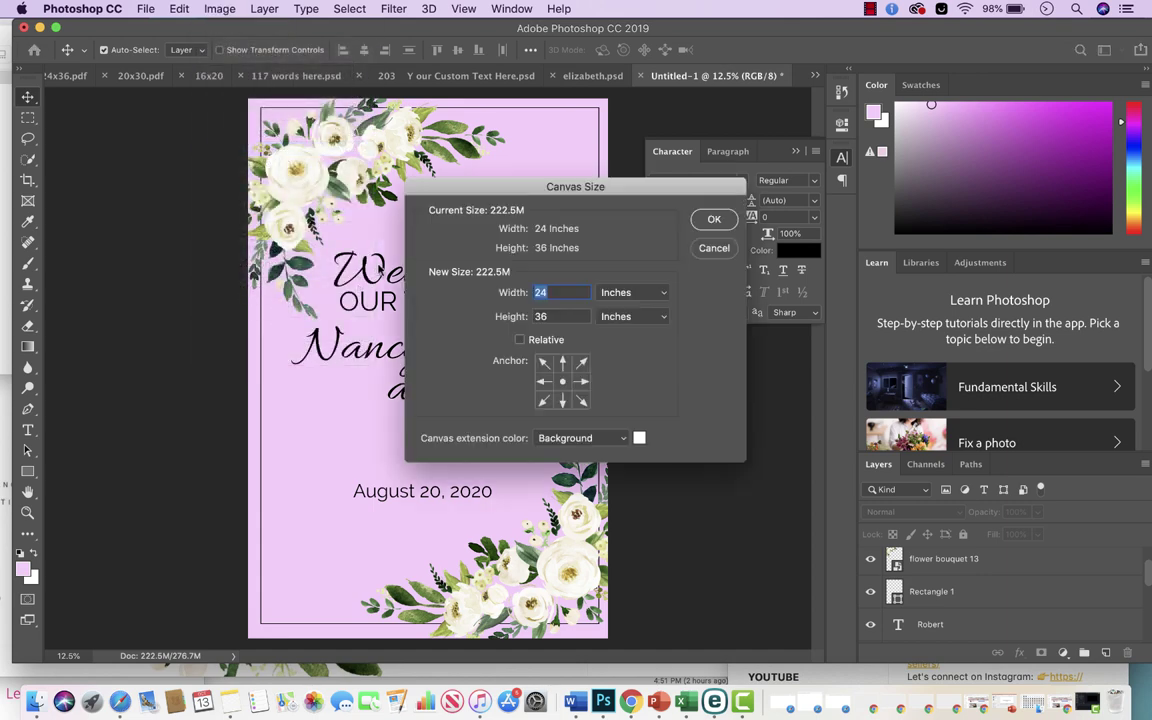
click(714, 248)
click(219, 9)
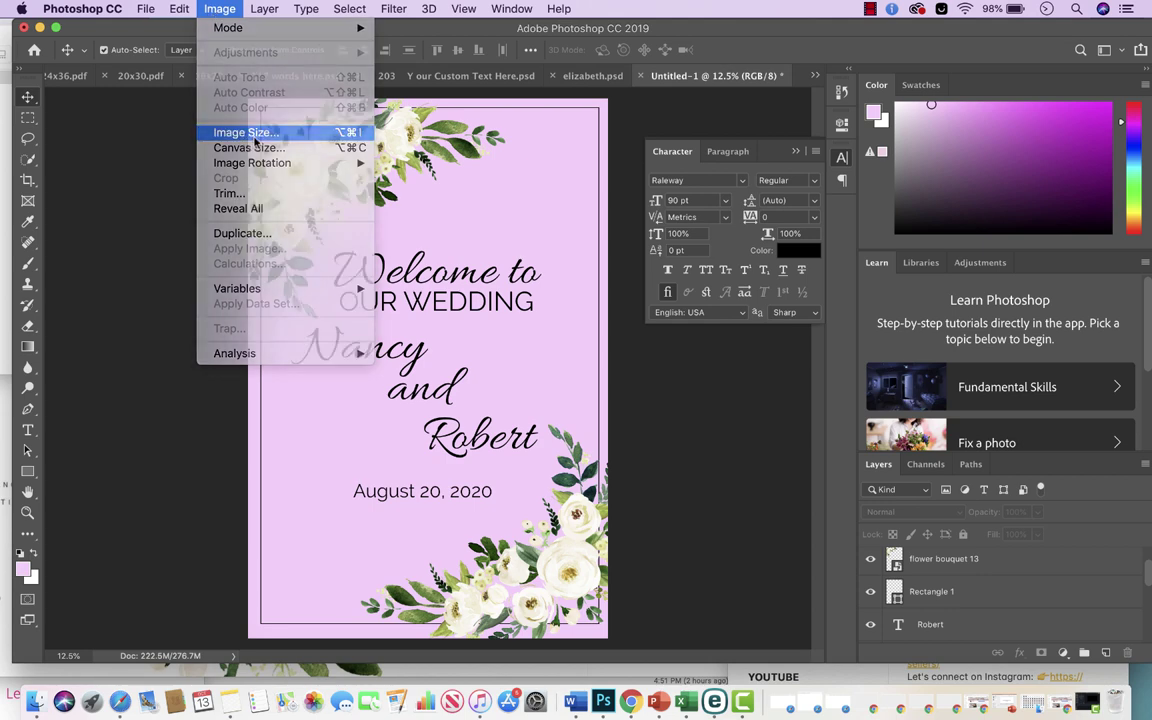
click(246, 132)
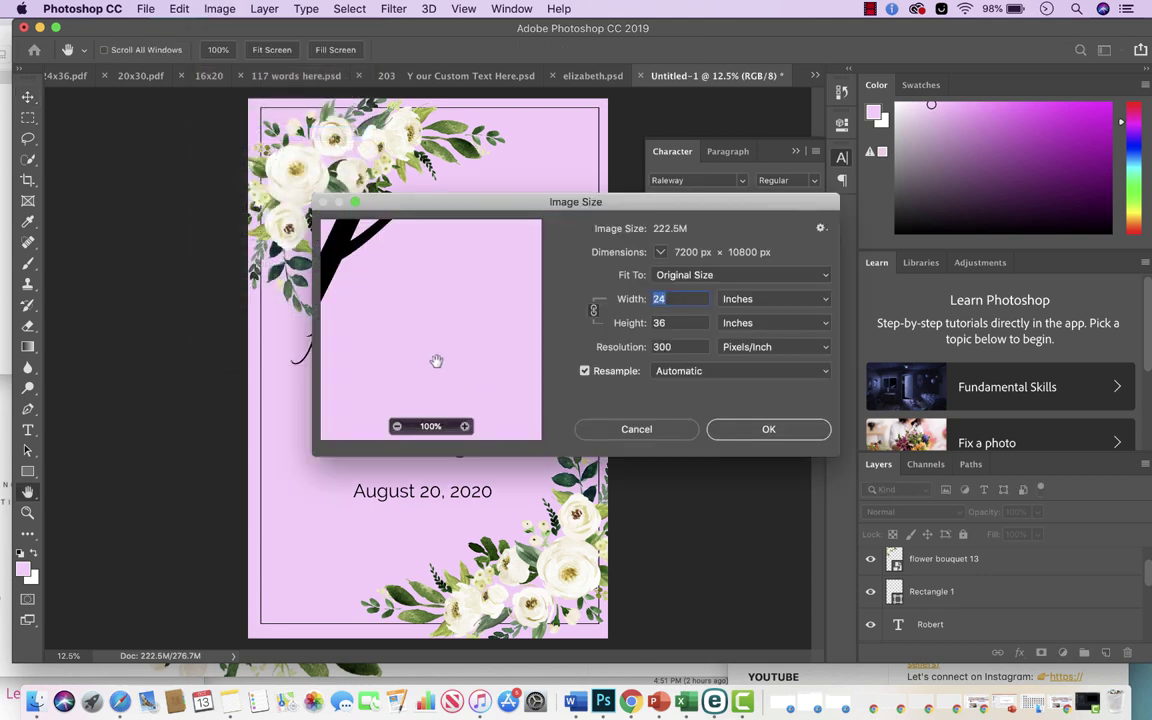
mouse_move(436, 361)
mouse_down()
mouse_move(384, 283)
mouse_move(537, 338)
mouse_move(420, 300)
mouse_move(453, 296)
mouse_move(404, 301)
mouse_move(607, 393)
mouse_move(303, 181)
mouse_move(411, 327)
mouse_up()
drag(404, 414, 419, 320)
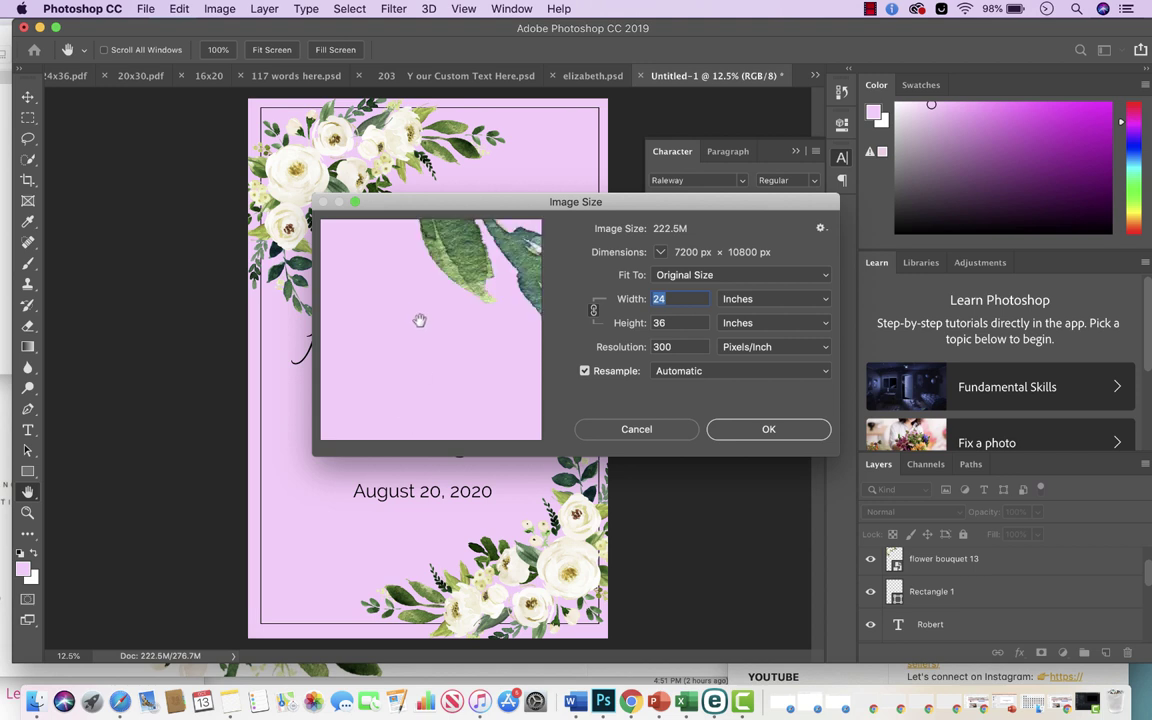
drag(427, 368, 433, 450)
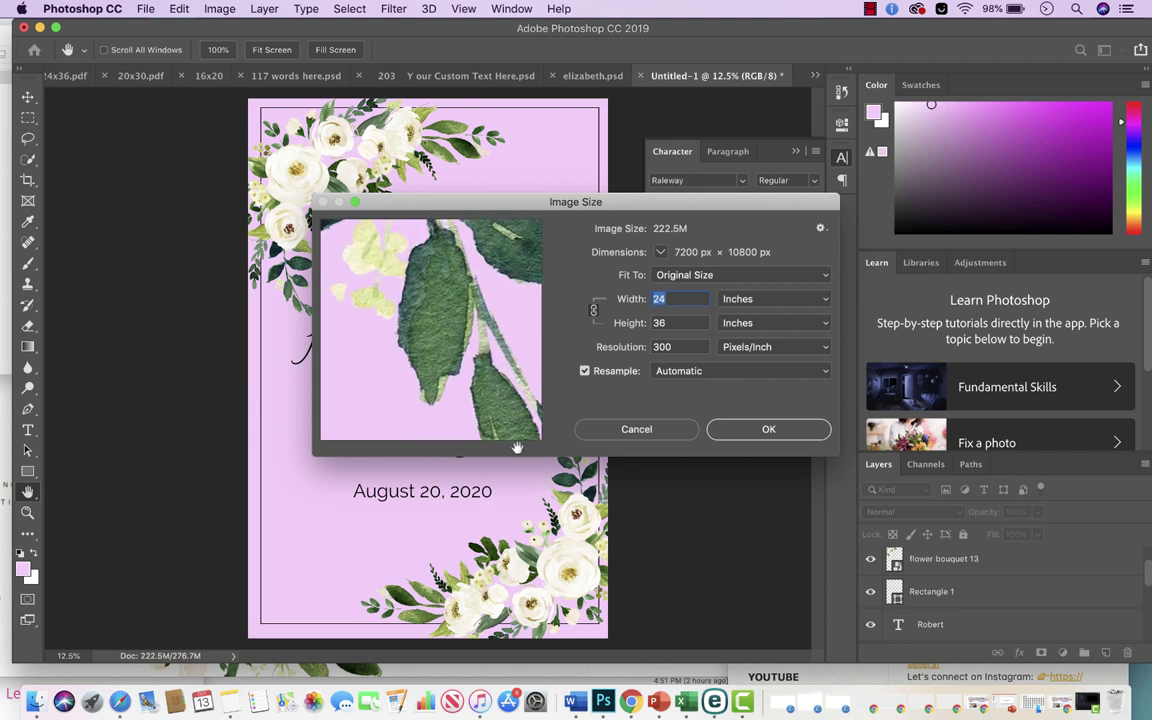
drag(517, 447, 490, 370)
drag(470, 327, 528, 405)
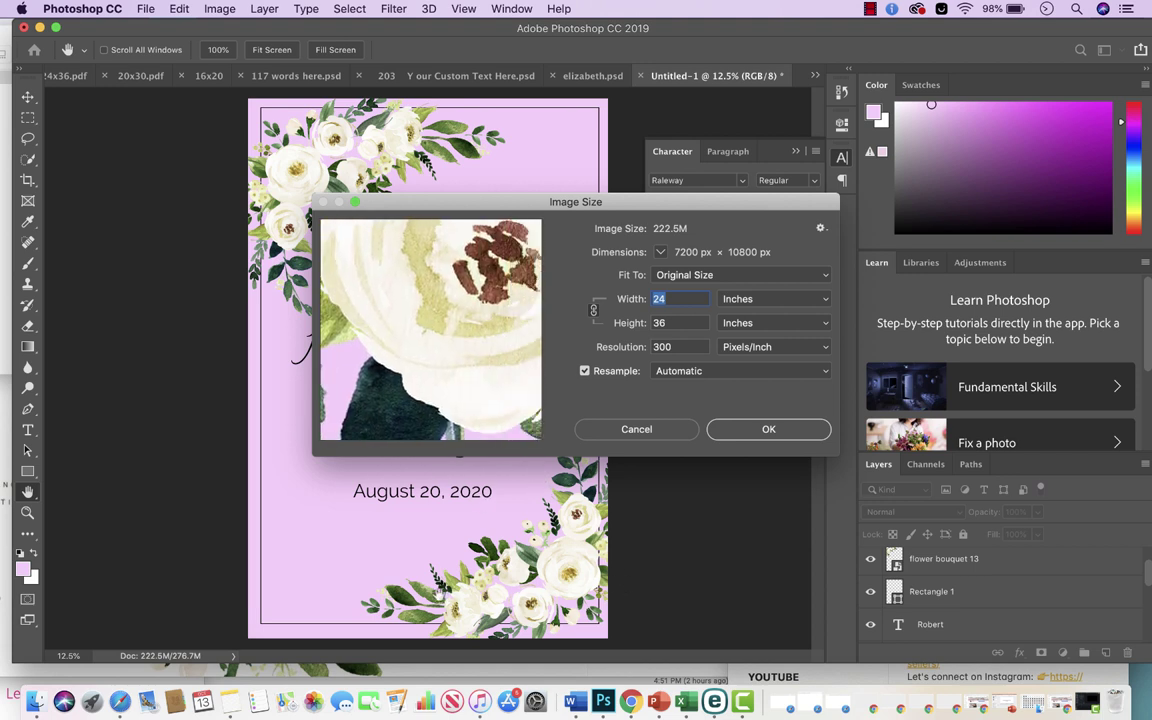
drag(430, 330, 457, 222)
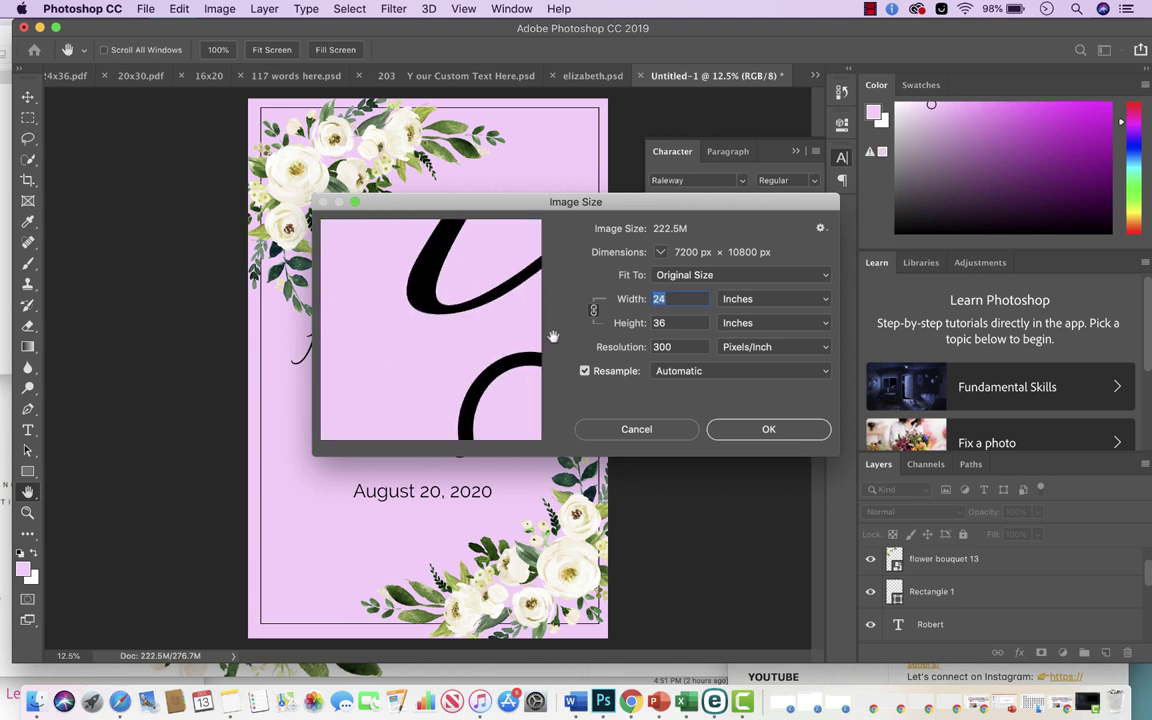
click(636, 429)
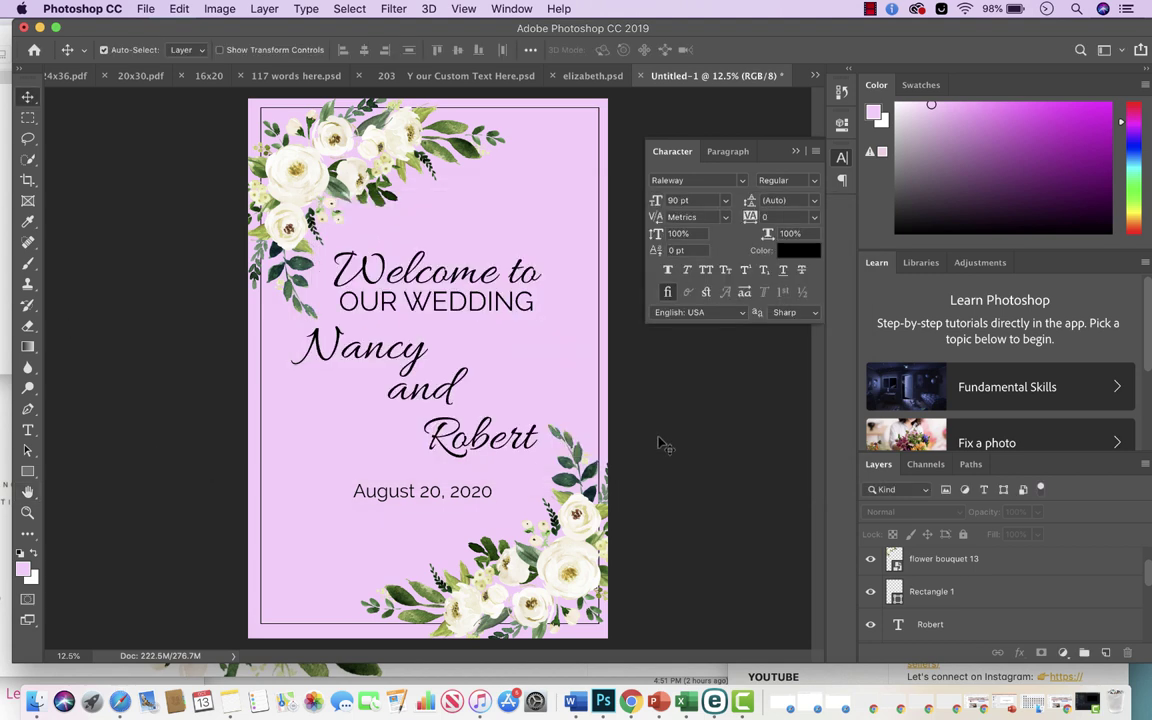